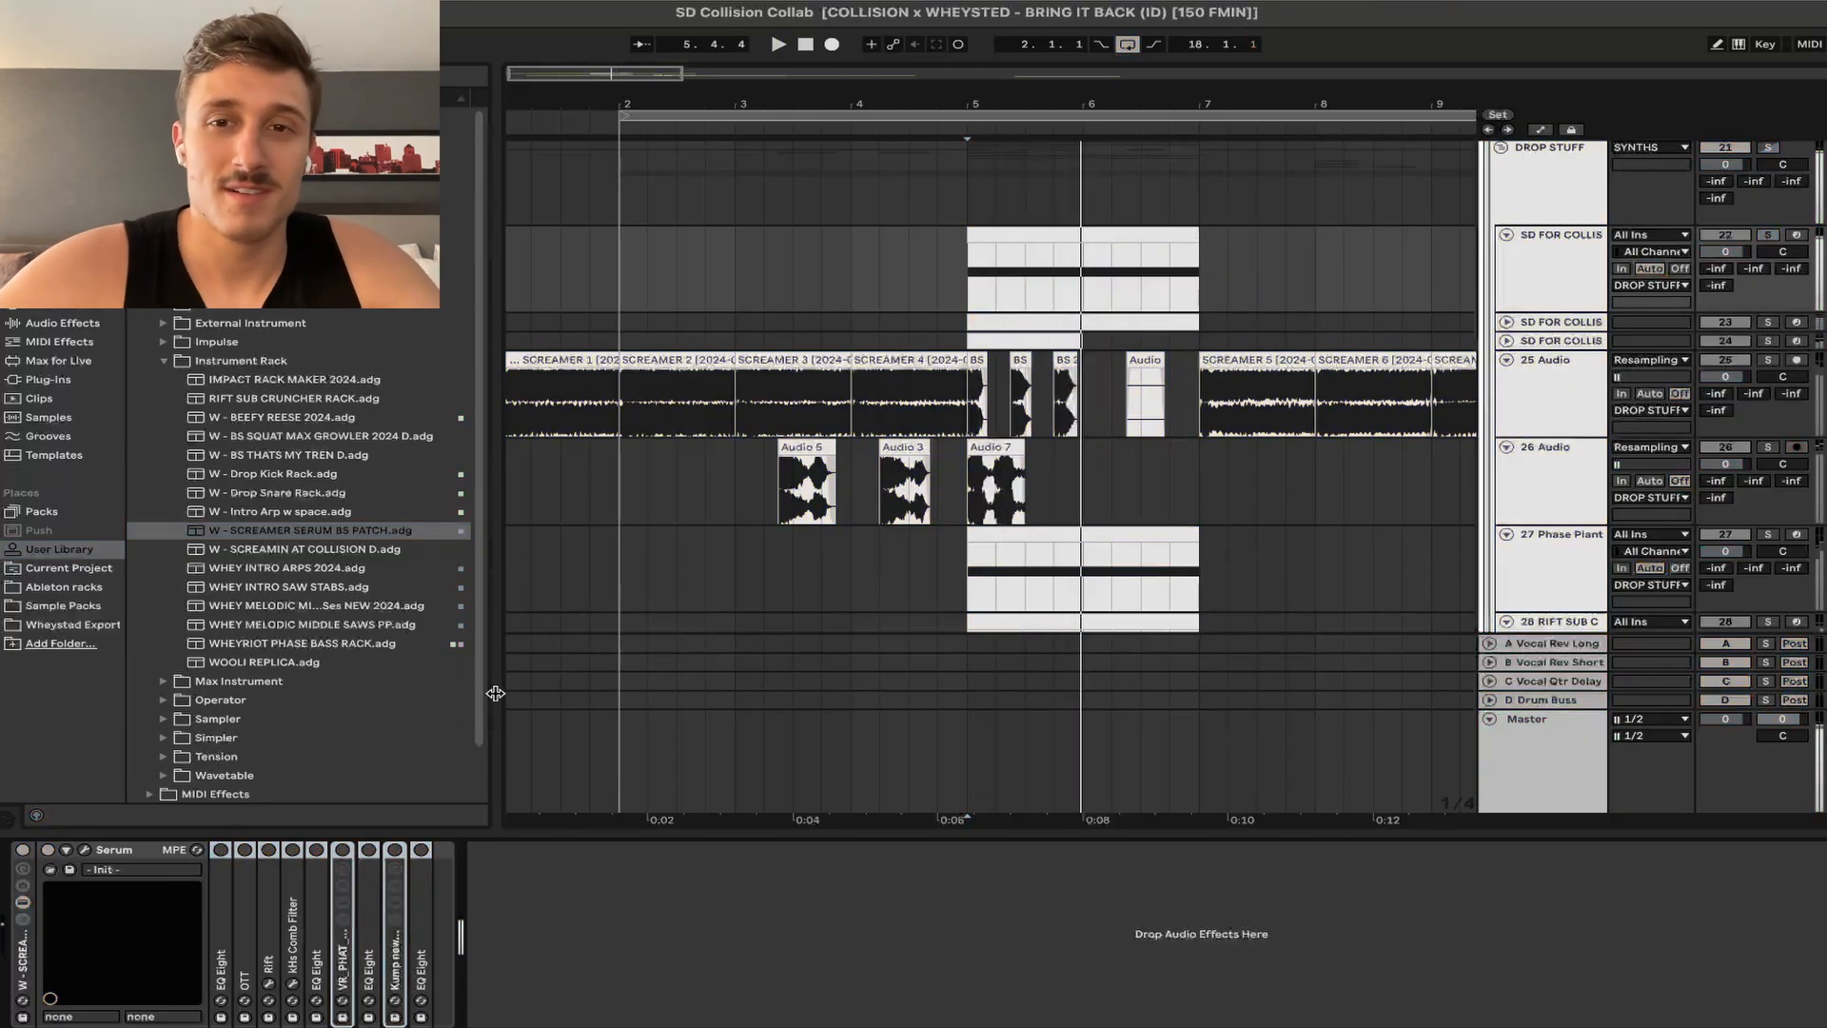
Step: Stop arrangement playback with the W - SCREAMER SERUM BS PATCH rack loaded on the track
{"action": "key", "text": "space"}
Step: Open Serum, play the patch, and browse Oscillator A's wavetables while keeping Spectral SPM LinA 8
{"action": "key", "text": "alt+super+p"}
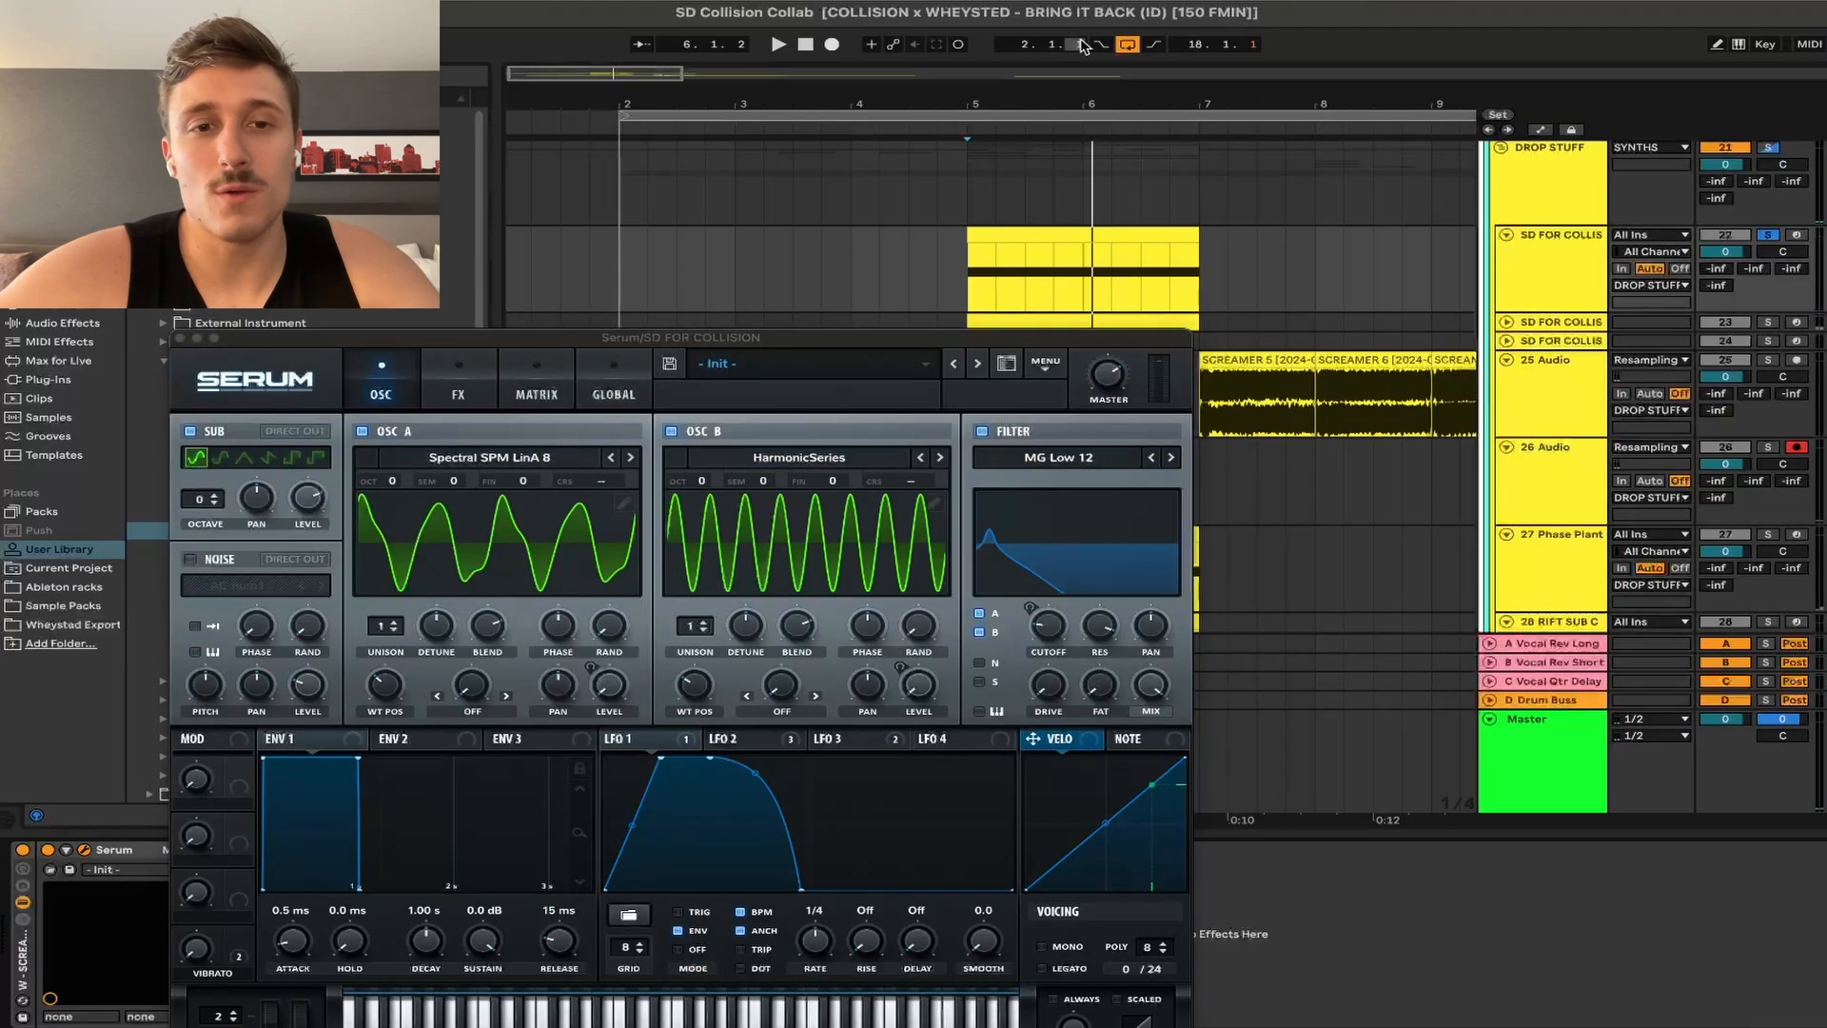
{"action": "left_click_drag", "start_coordinate": [856, 344], "coordinate": [1065, 195]}
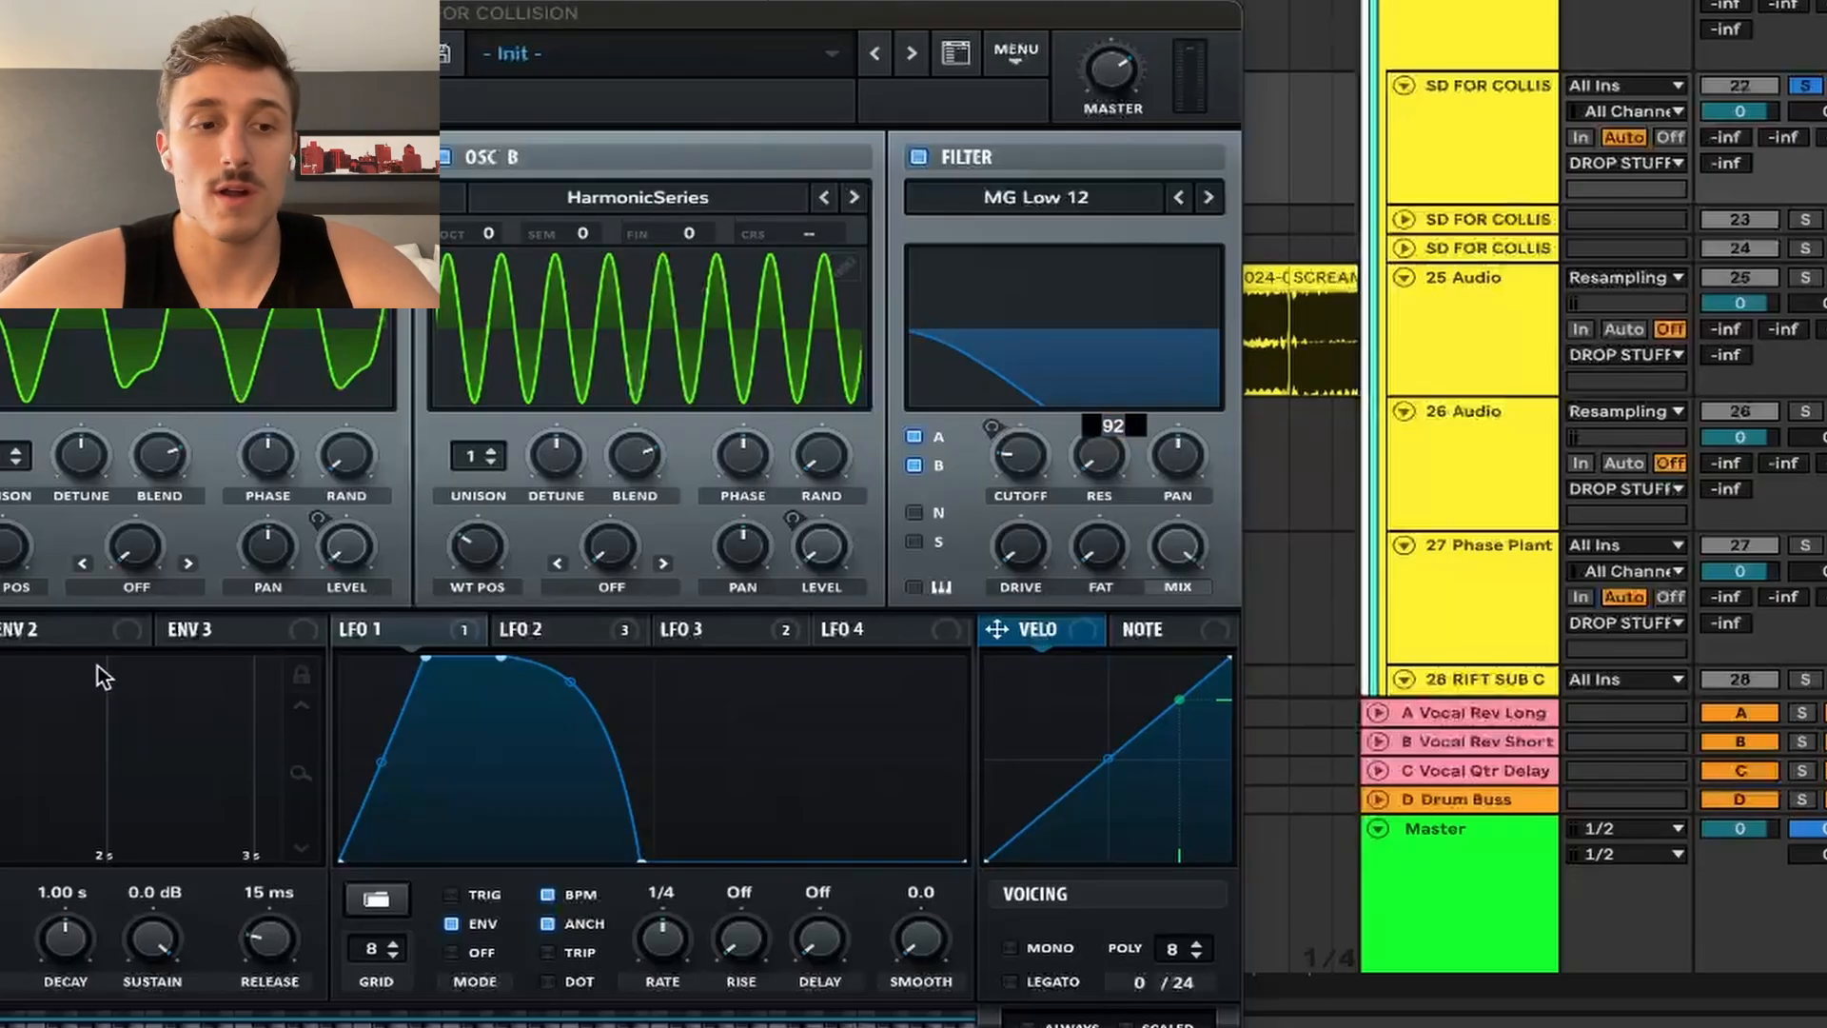
{"action": "key", "text": "space"}
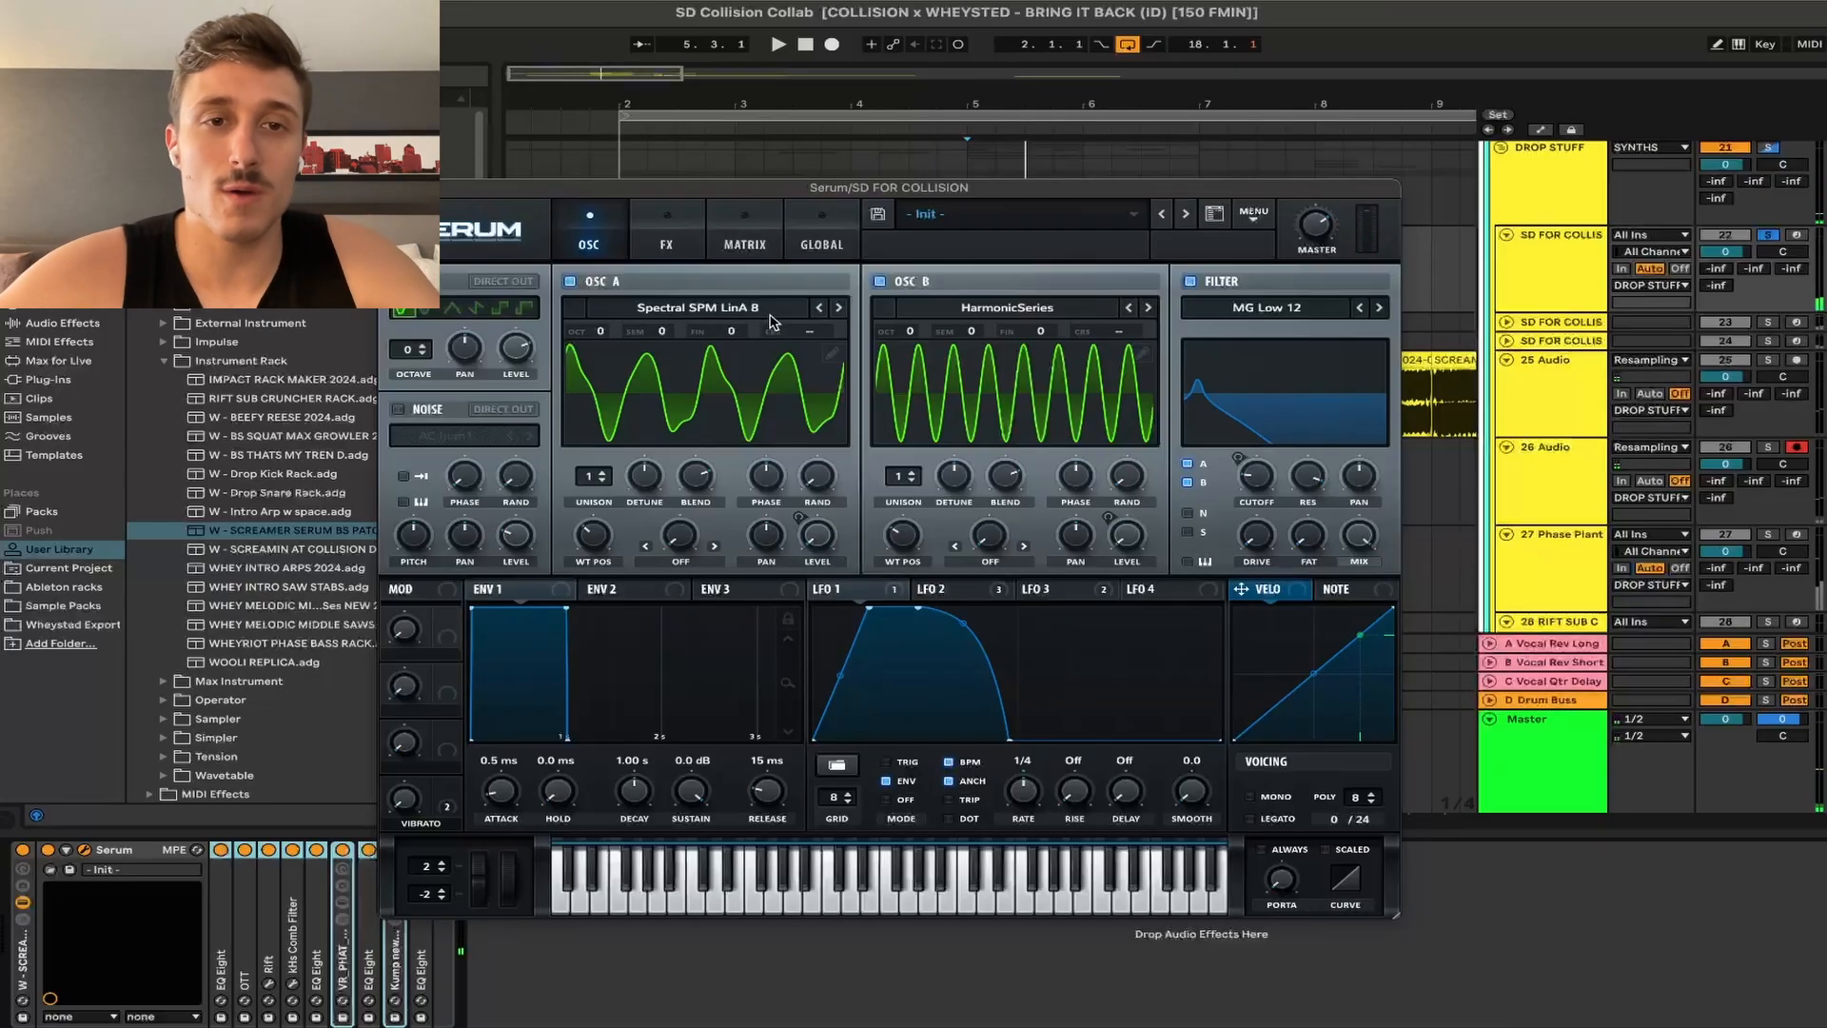
{"action": "left_click", "coordinate": [771, 314]}
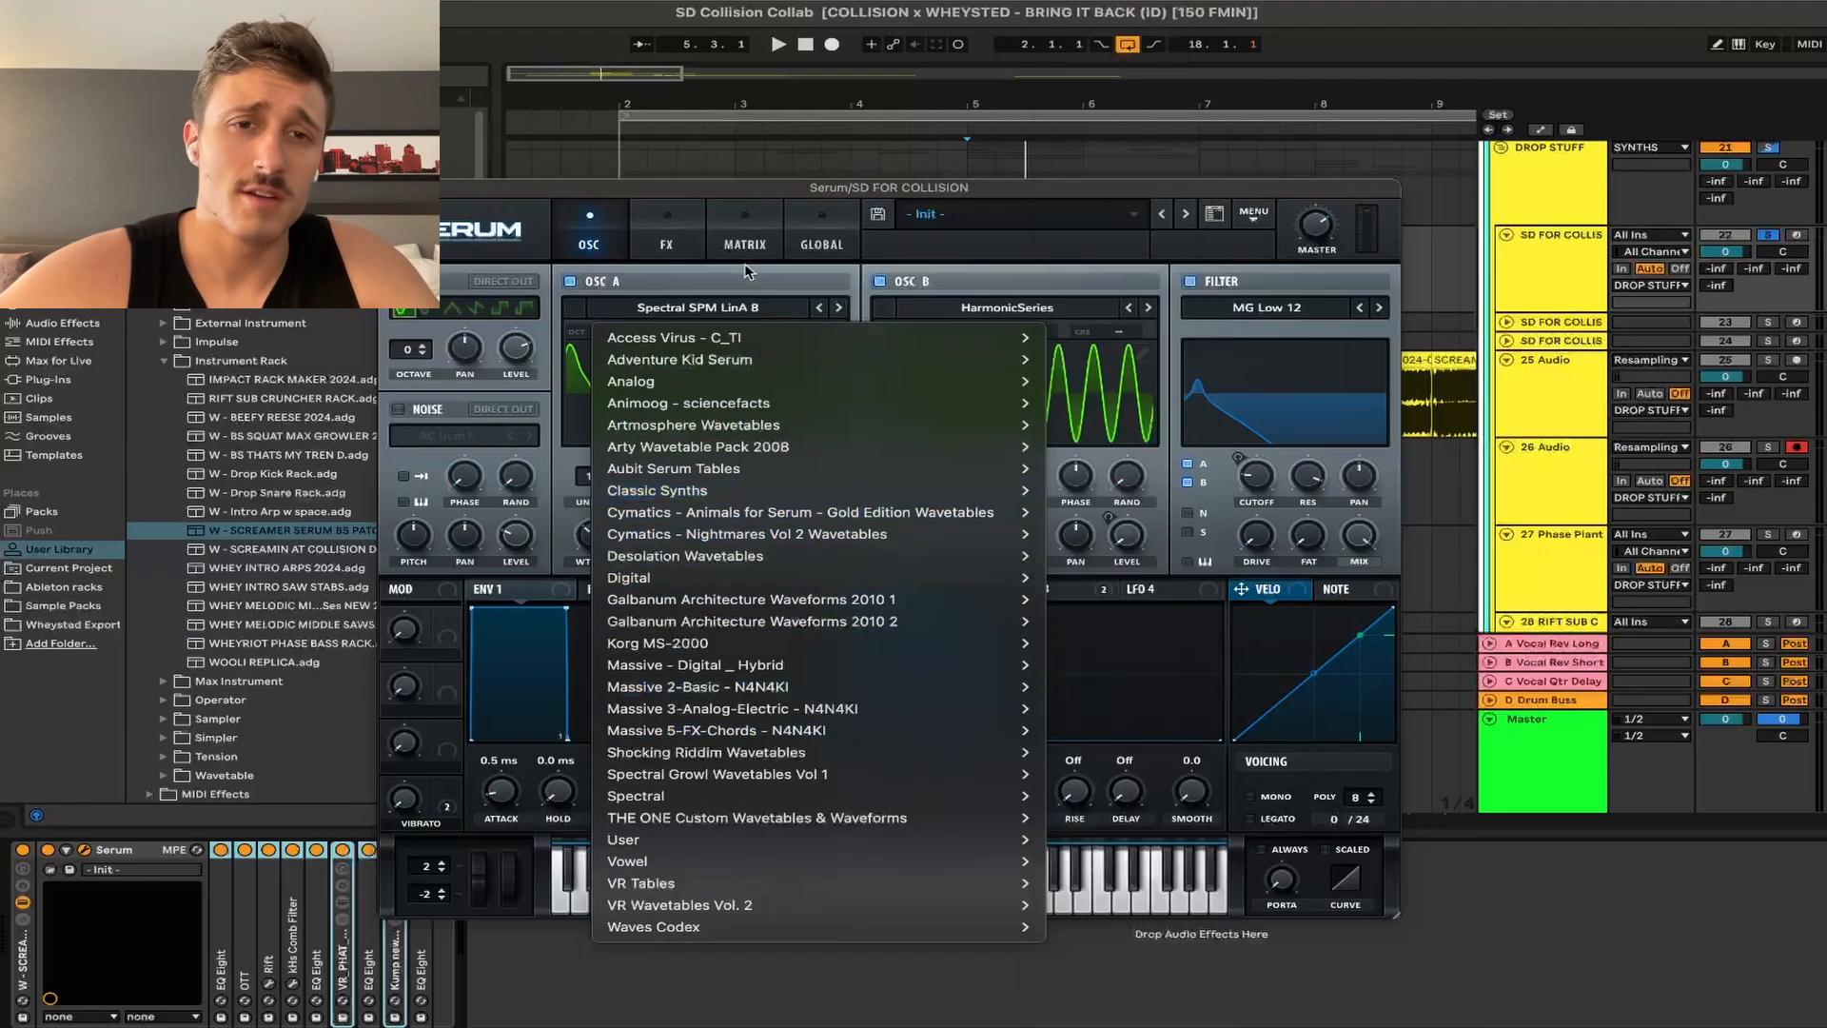
{"action": "left_click", "coordinate": [749, 273]}
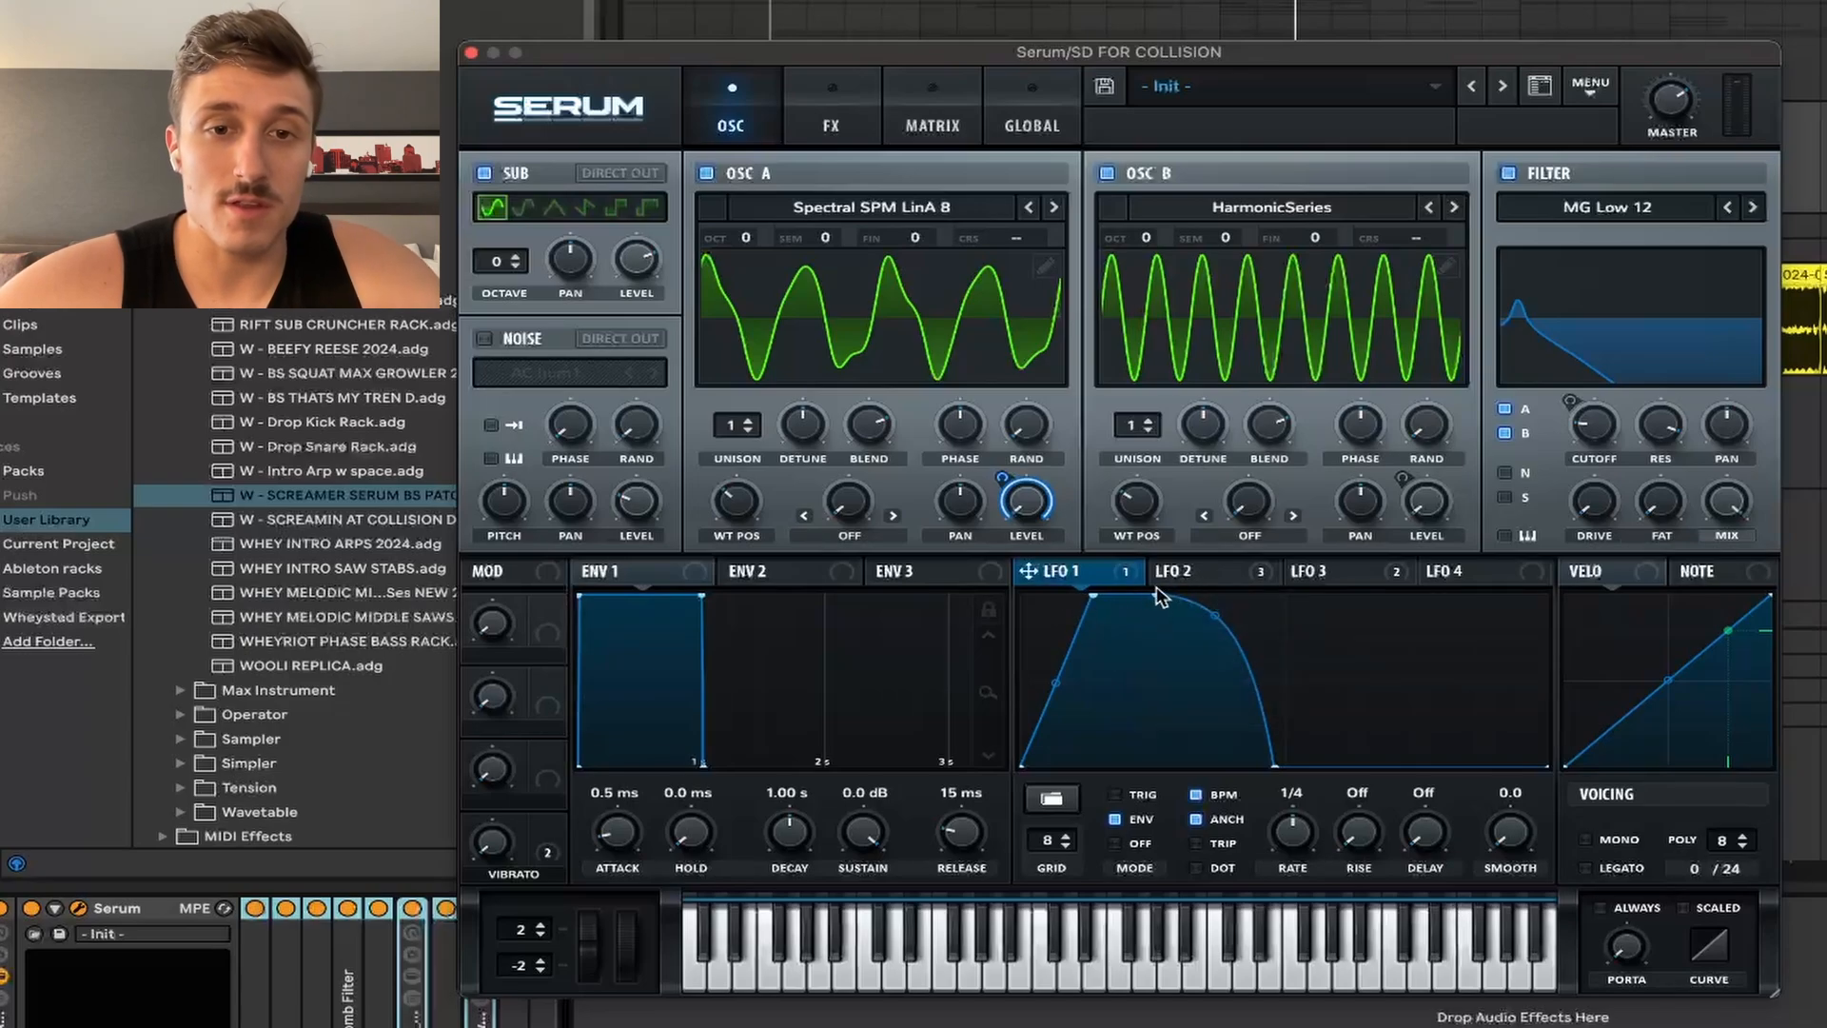
Step: Bypass LFO 1's destinations, then restore its Oscillator A volume modulation
{"action": "right_click", "coordinate": [1104, 573]}
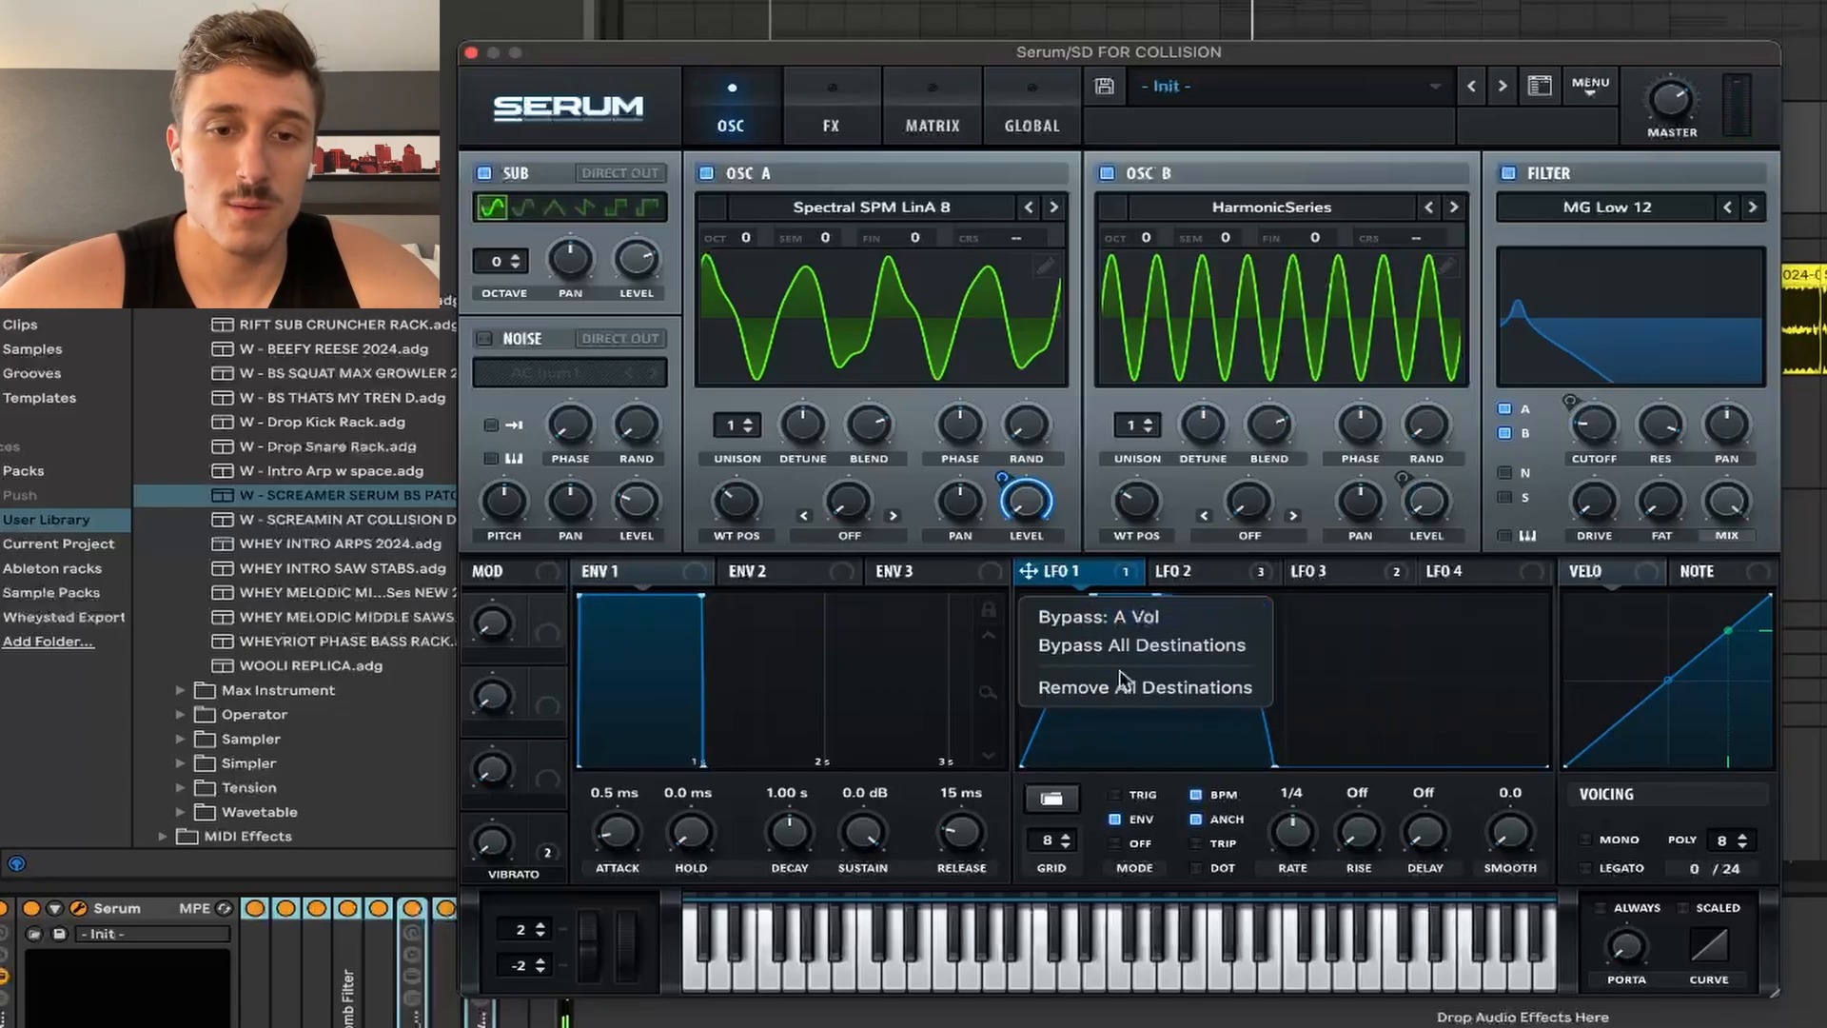
{"action": "left_click", "coordinate": [1132, 646]}
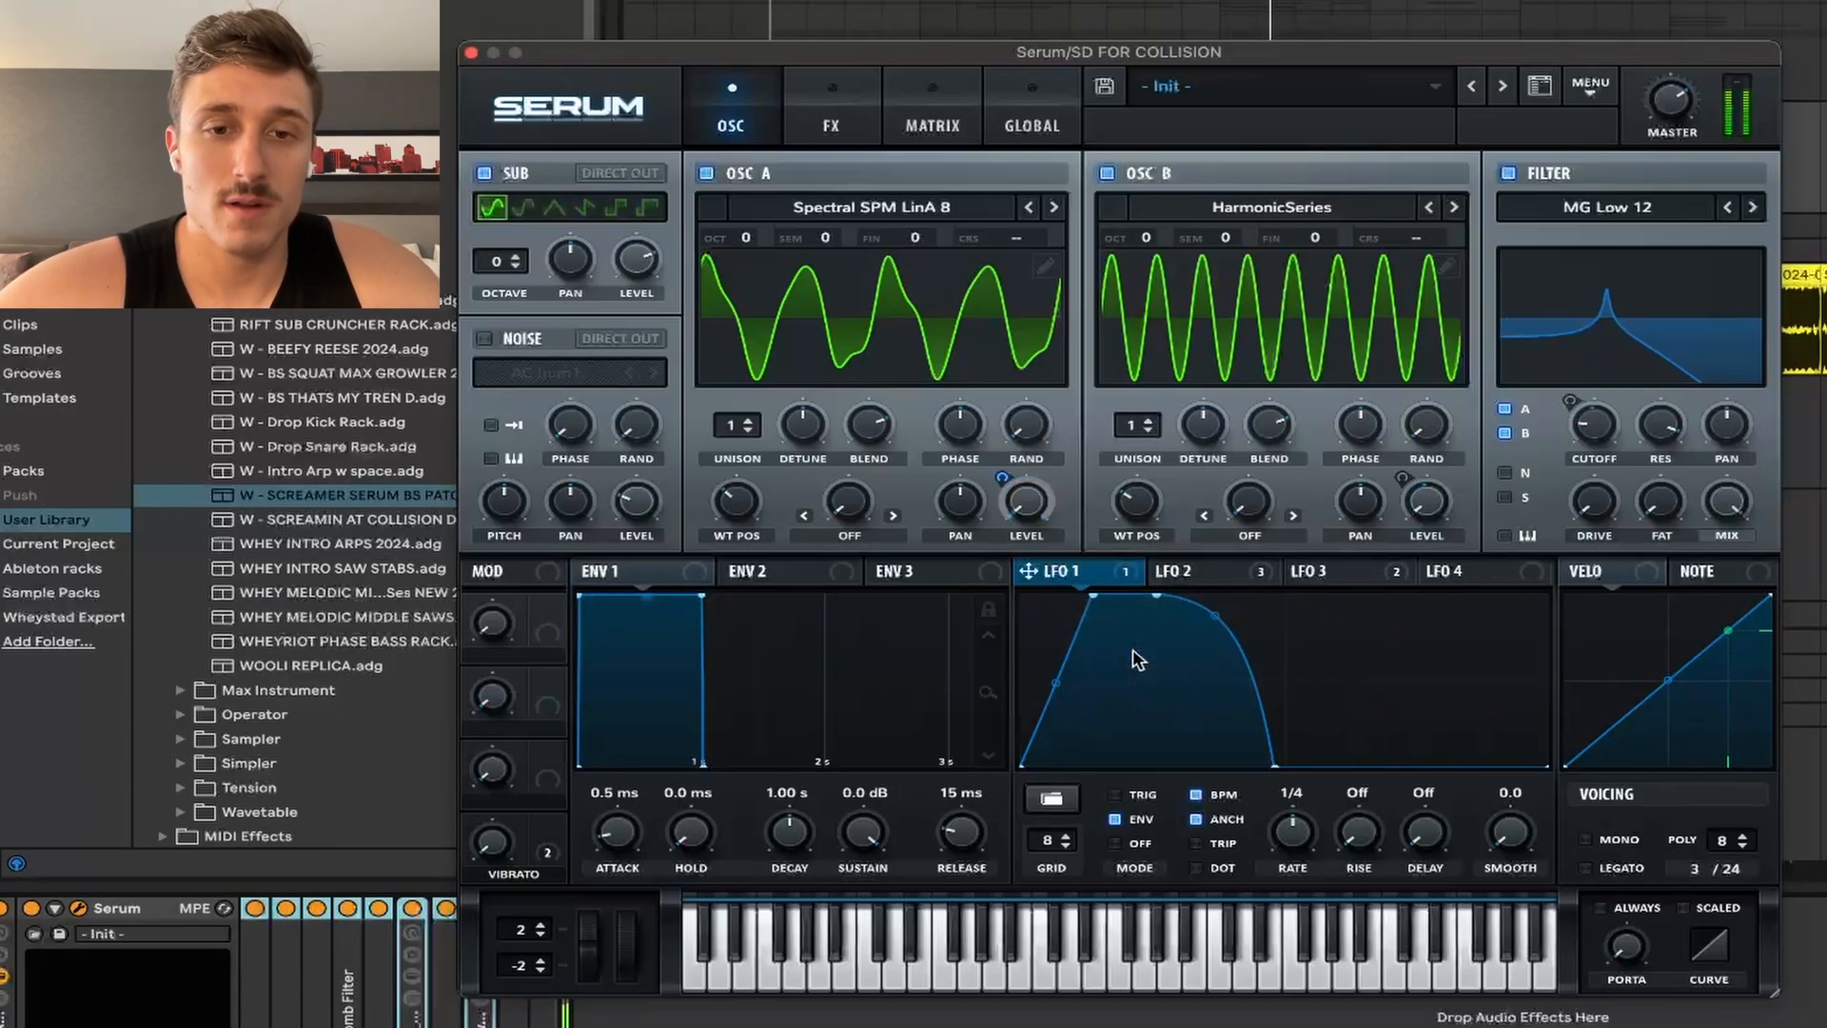
{"action": "right_click", "coordinate": [1090, 577]}
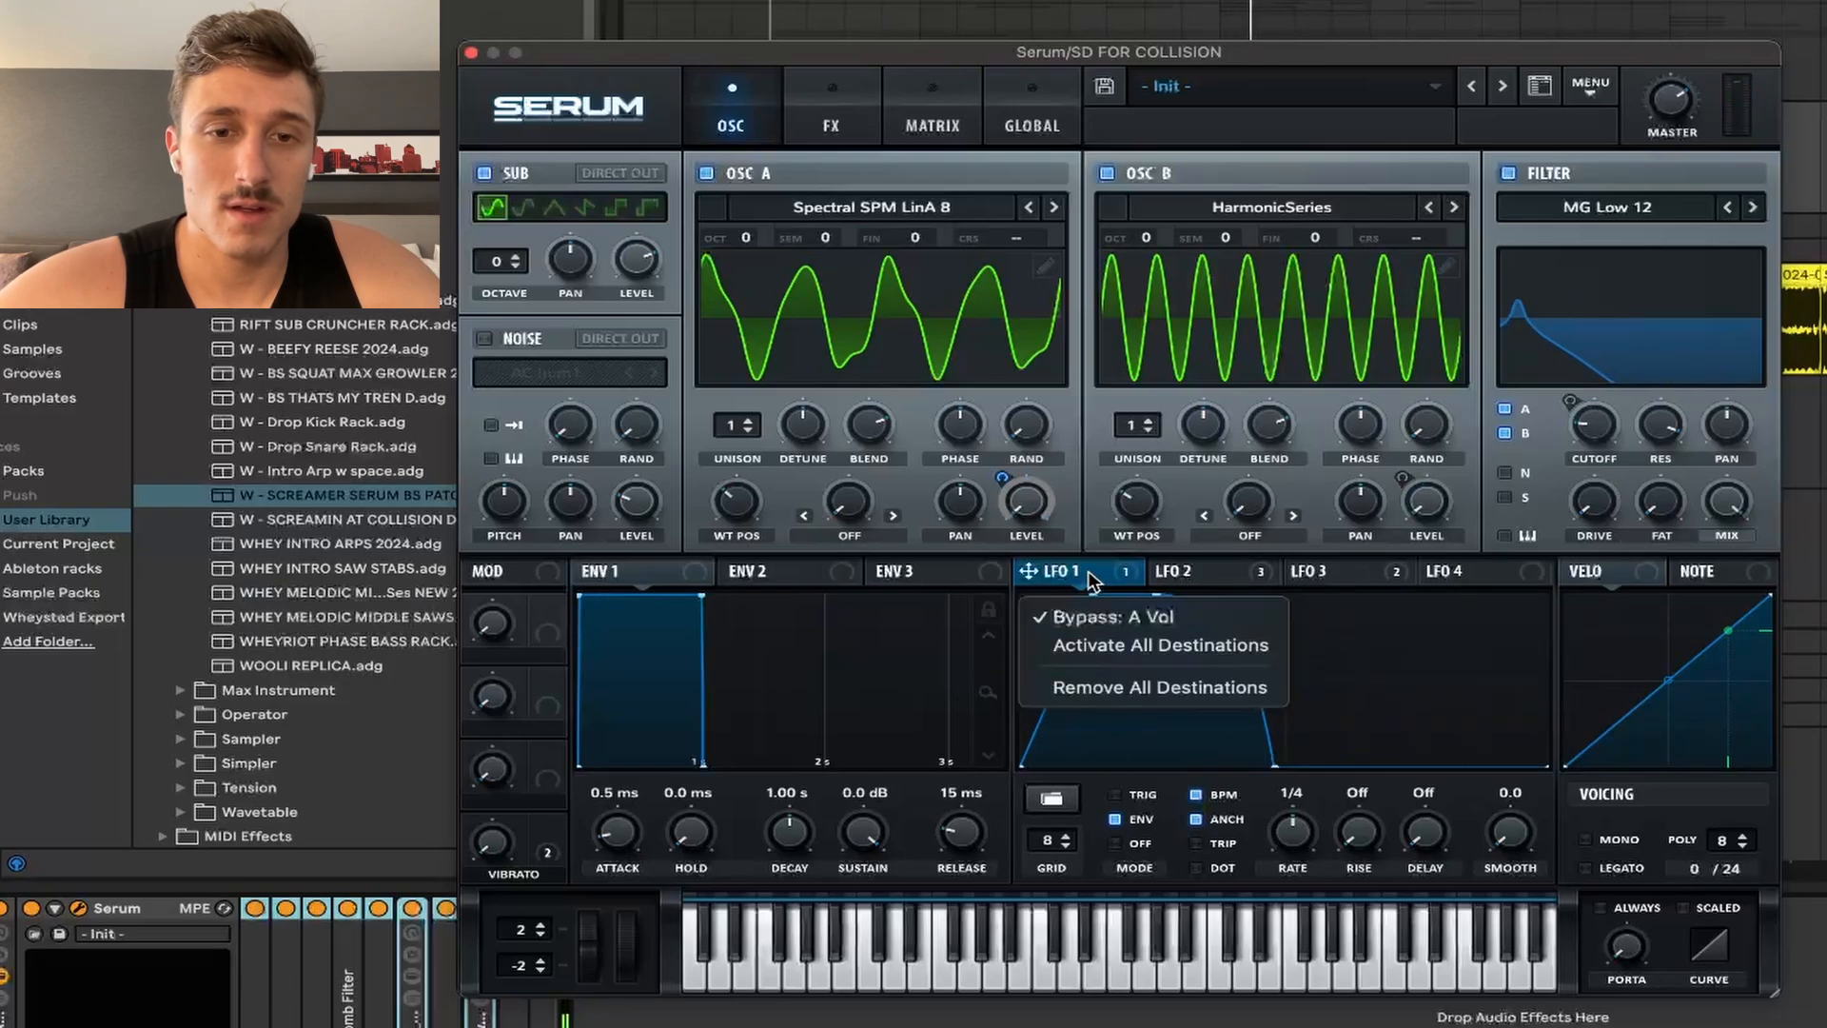
{"action": "left_click", "coordinate": [1108, 618]}
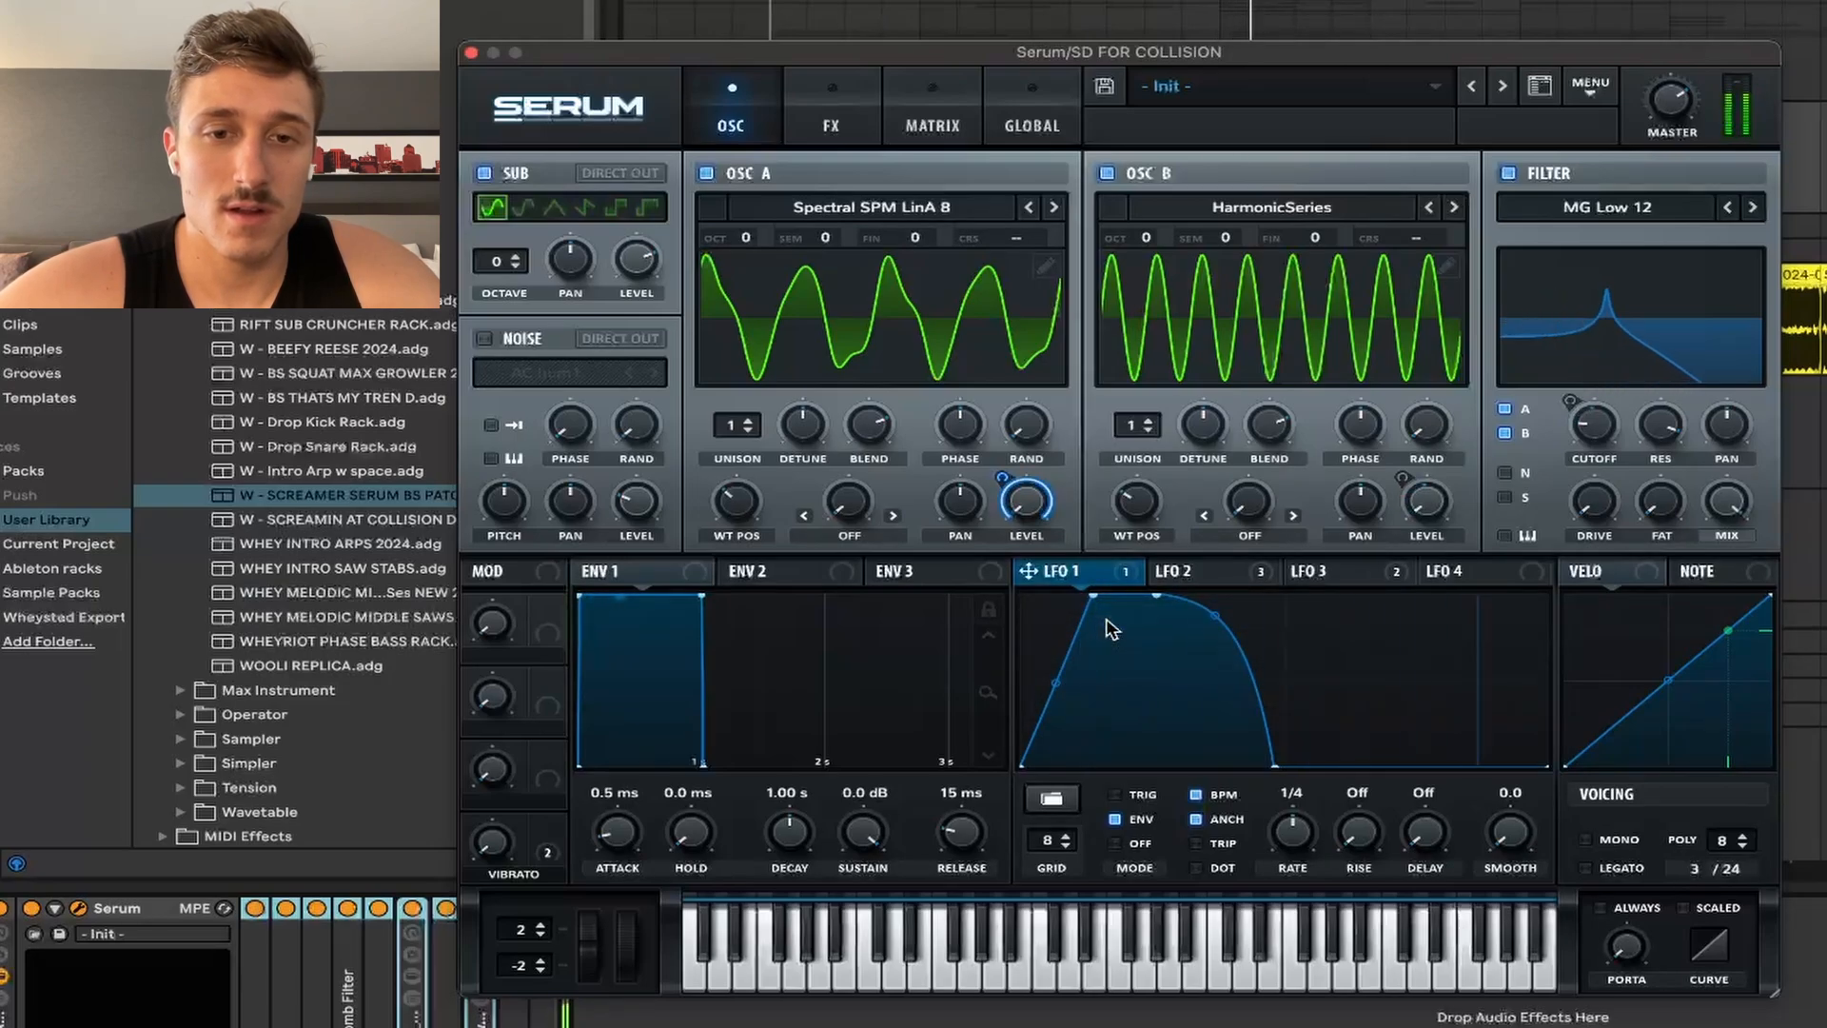
{"action": "left_click", "coordinate": [1192, 574]}
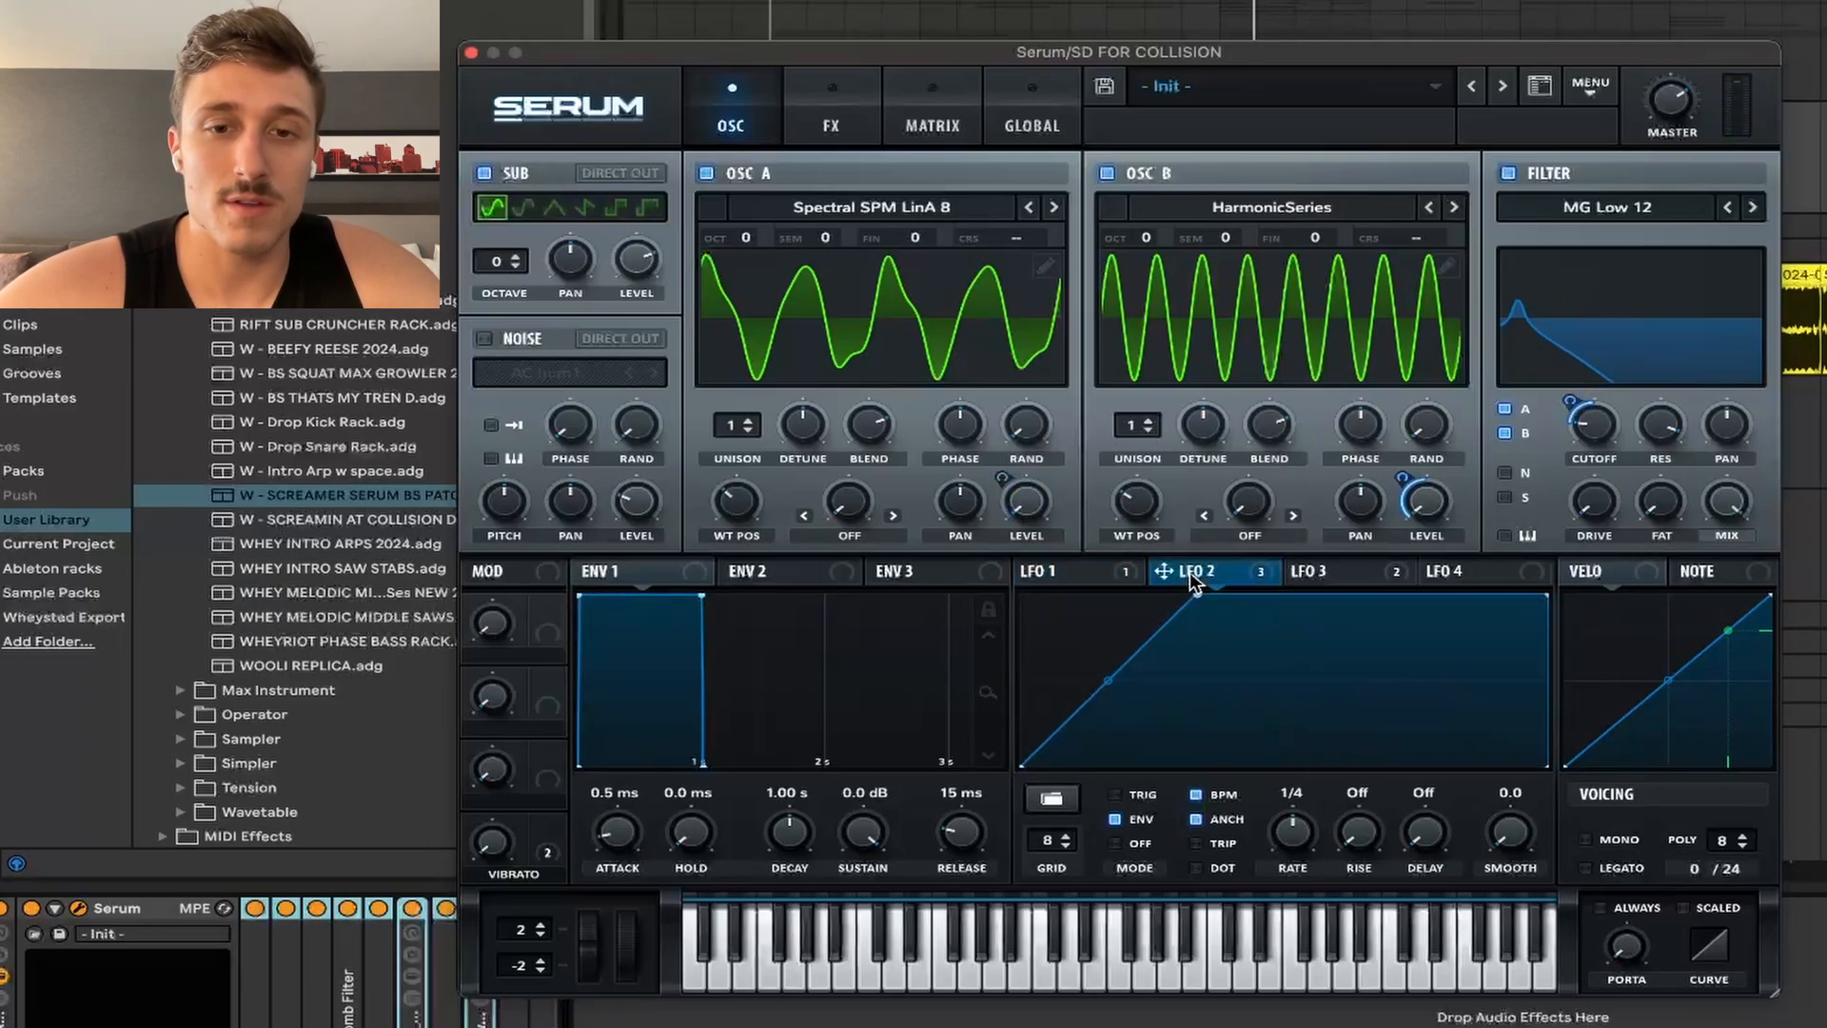
{"action": "left_click", "coordinate": [1076, 574]}
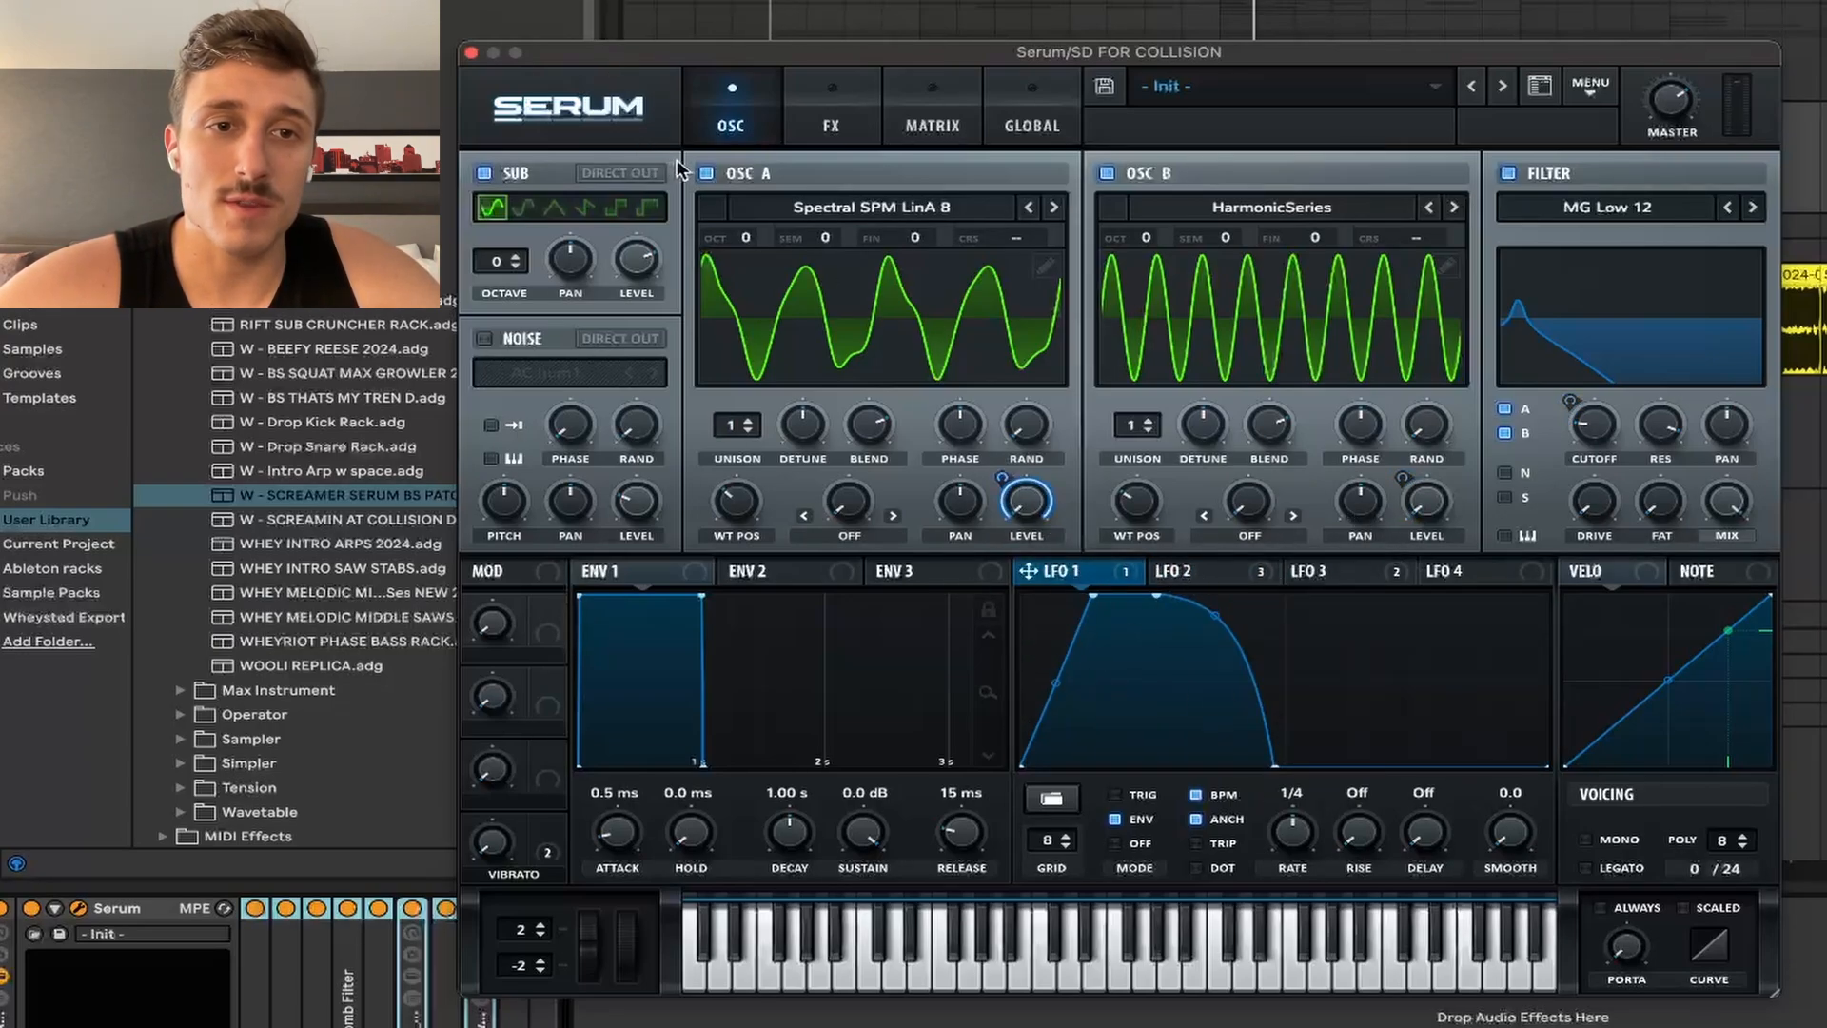
Step: Mute and re-enable Oscillator A, then view LFO 2's rising ramp shape
{"action": "left_click", "coordinate": [706, 173]}
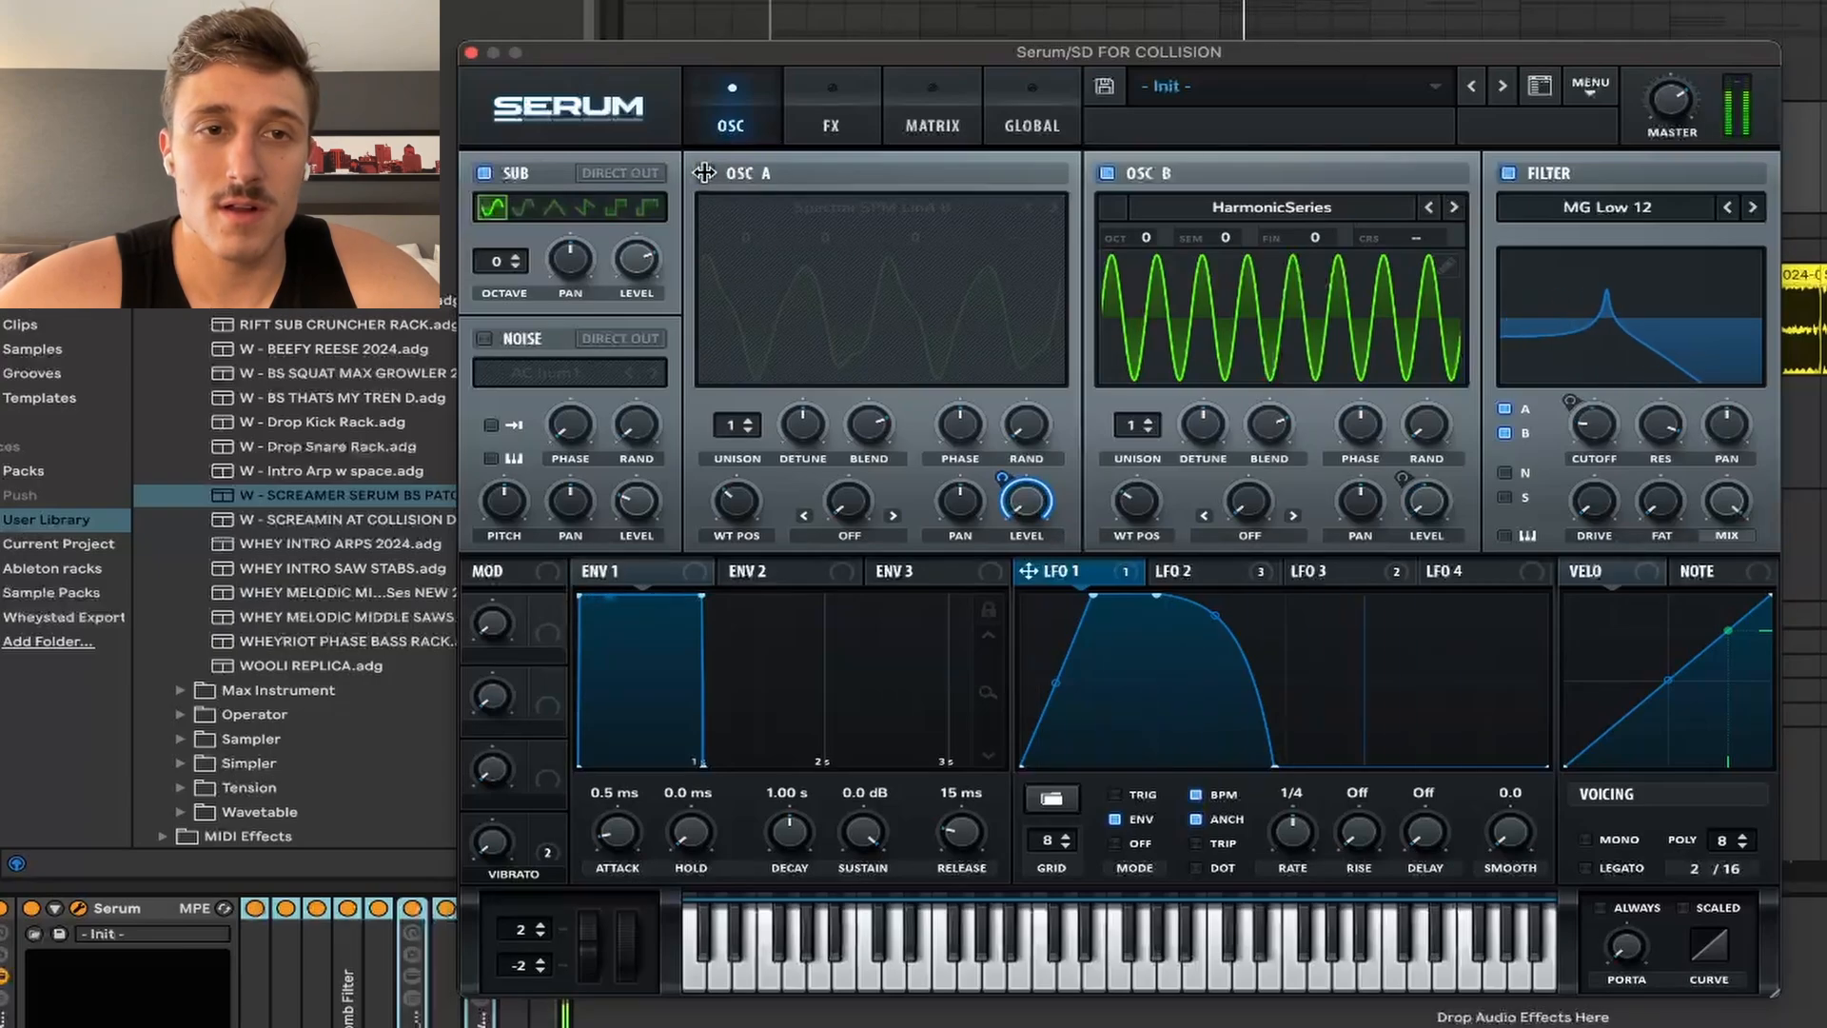
{"action": "left_click", "coordinate": [705, 173]}
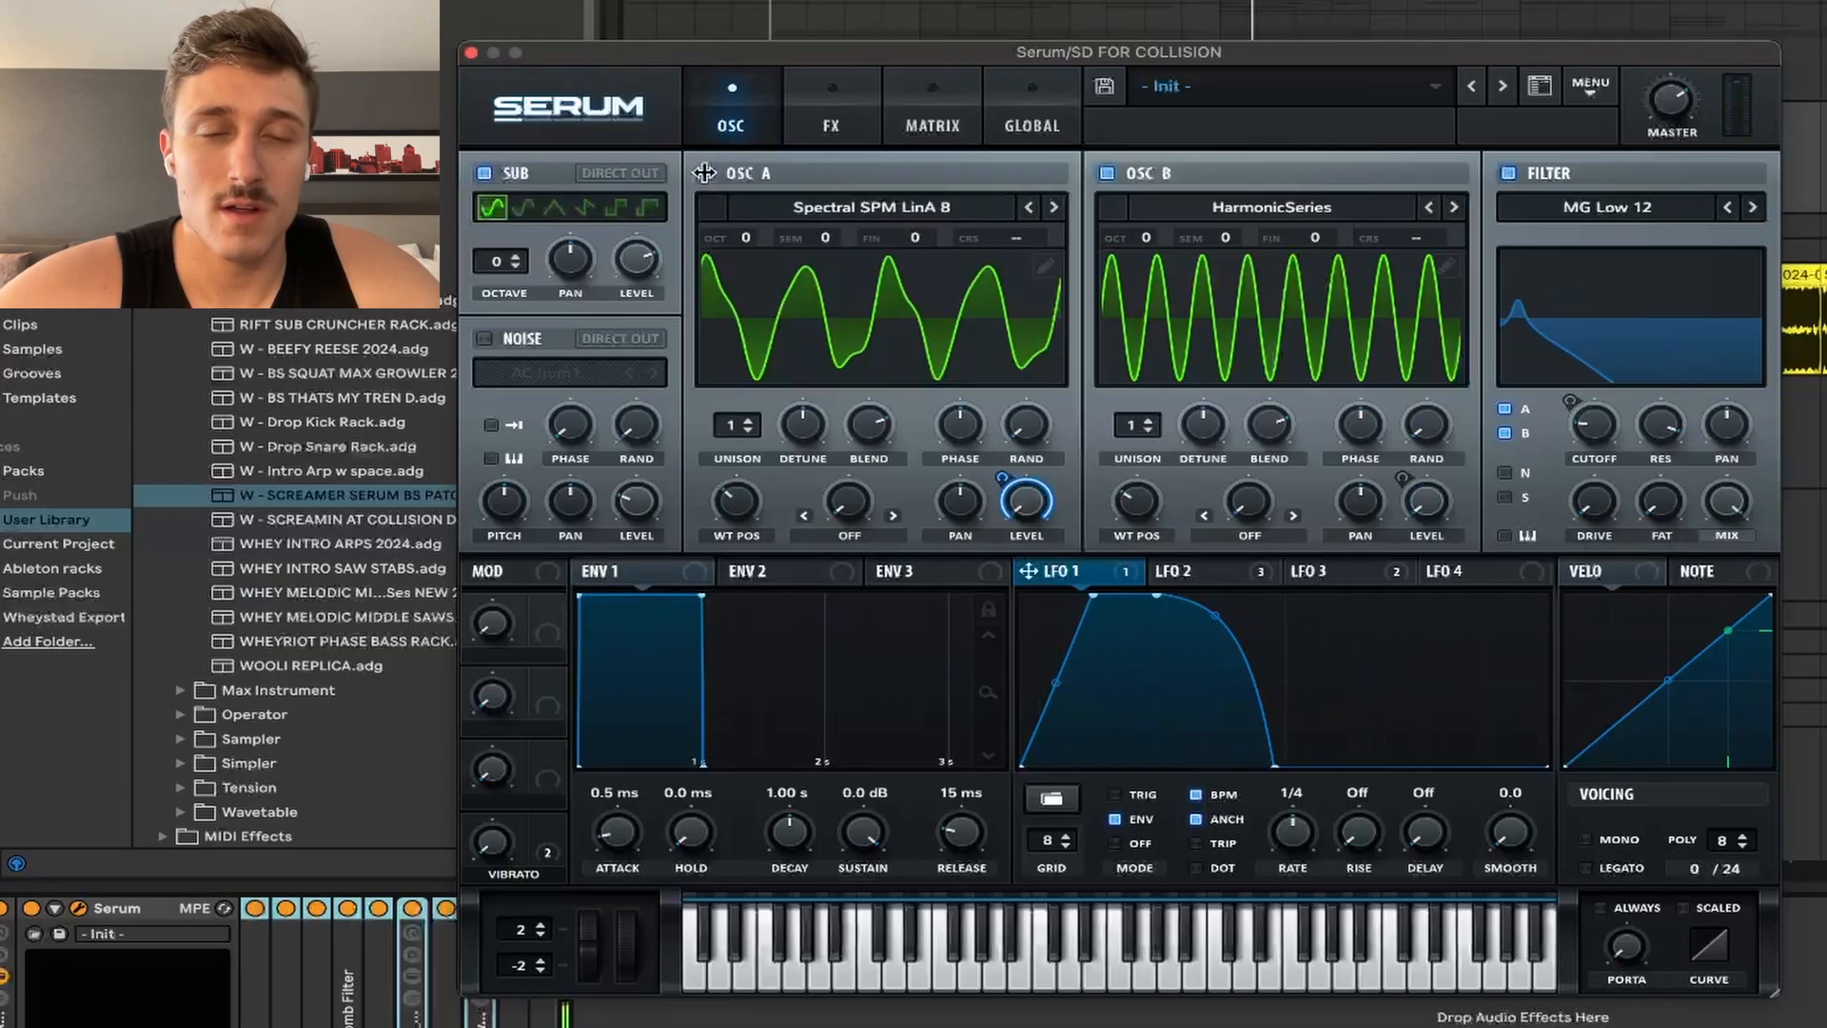
{"action": "left_click", "coordinate": [1190, 574]}
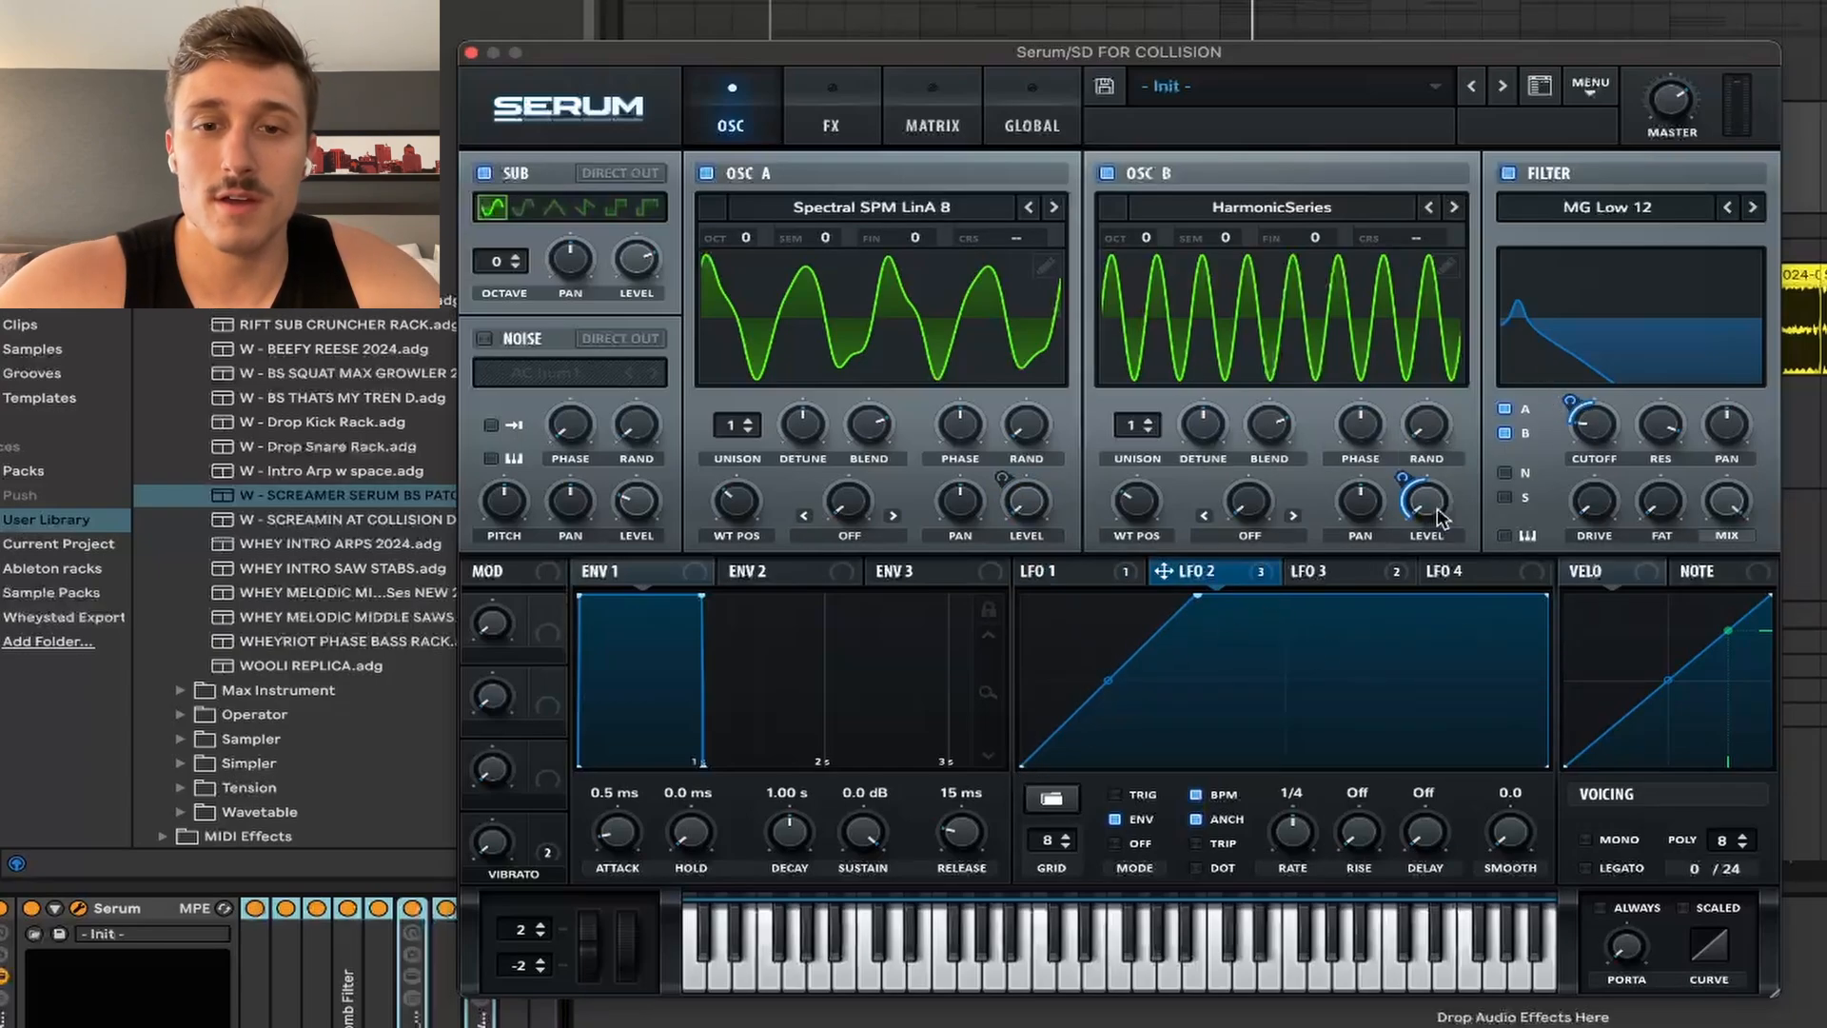
Step: Compare the comb filter effect off and on, leaving it enabled
{"action": "left_click", "coordinate": [854, 100]}
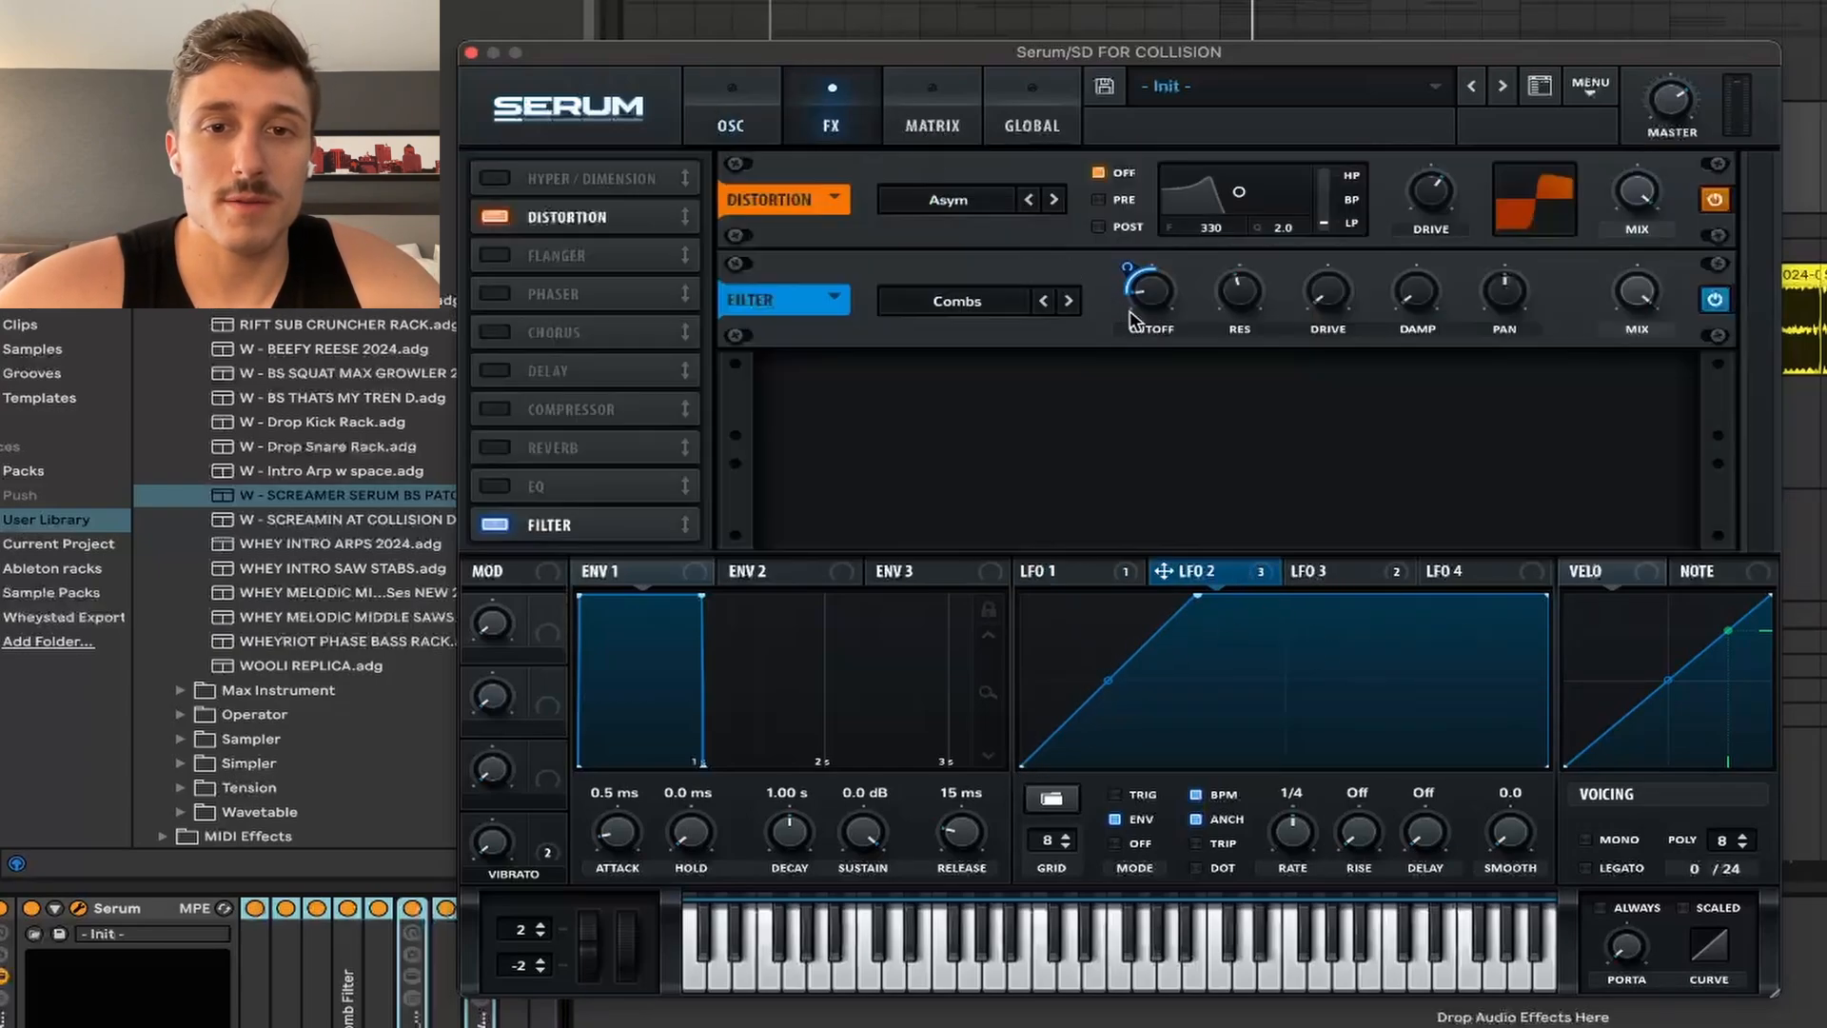
{"action": "left_click", "coordinate": [1717, 302]}
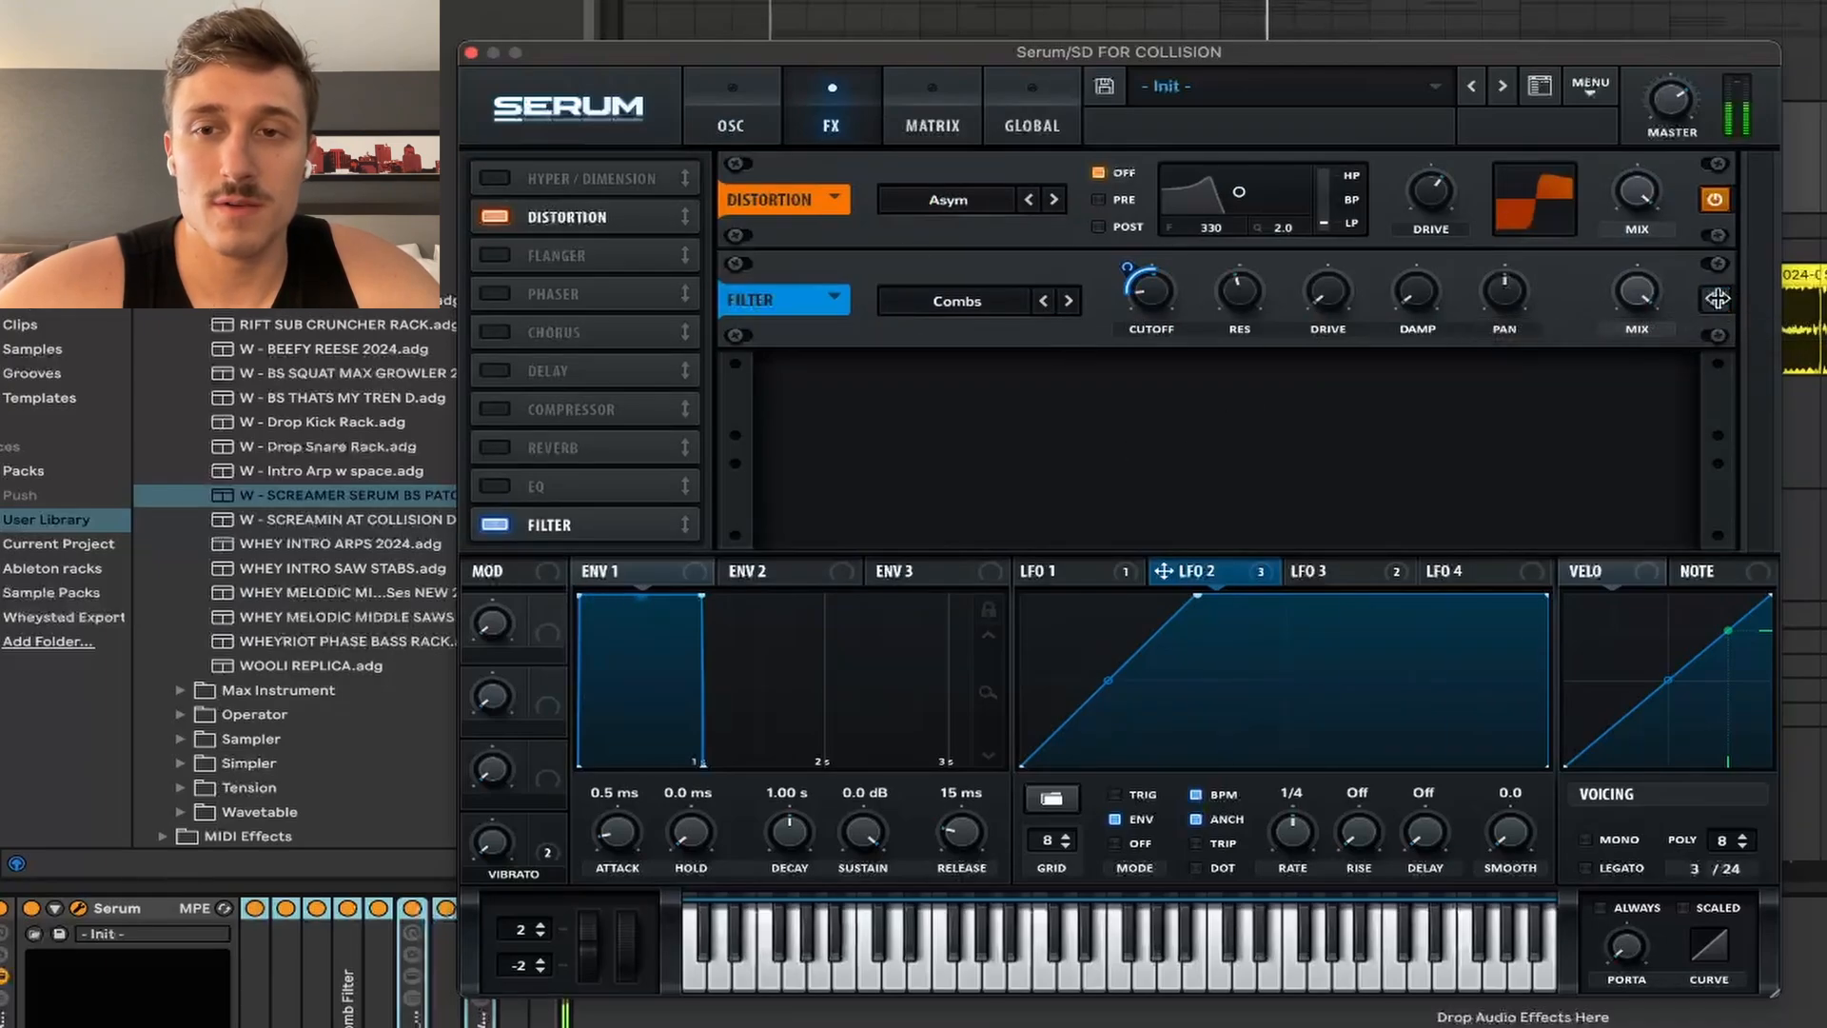
{"action": "left_click", "coordinate": [1717, 299]}
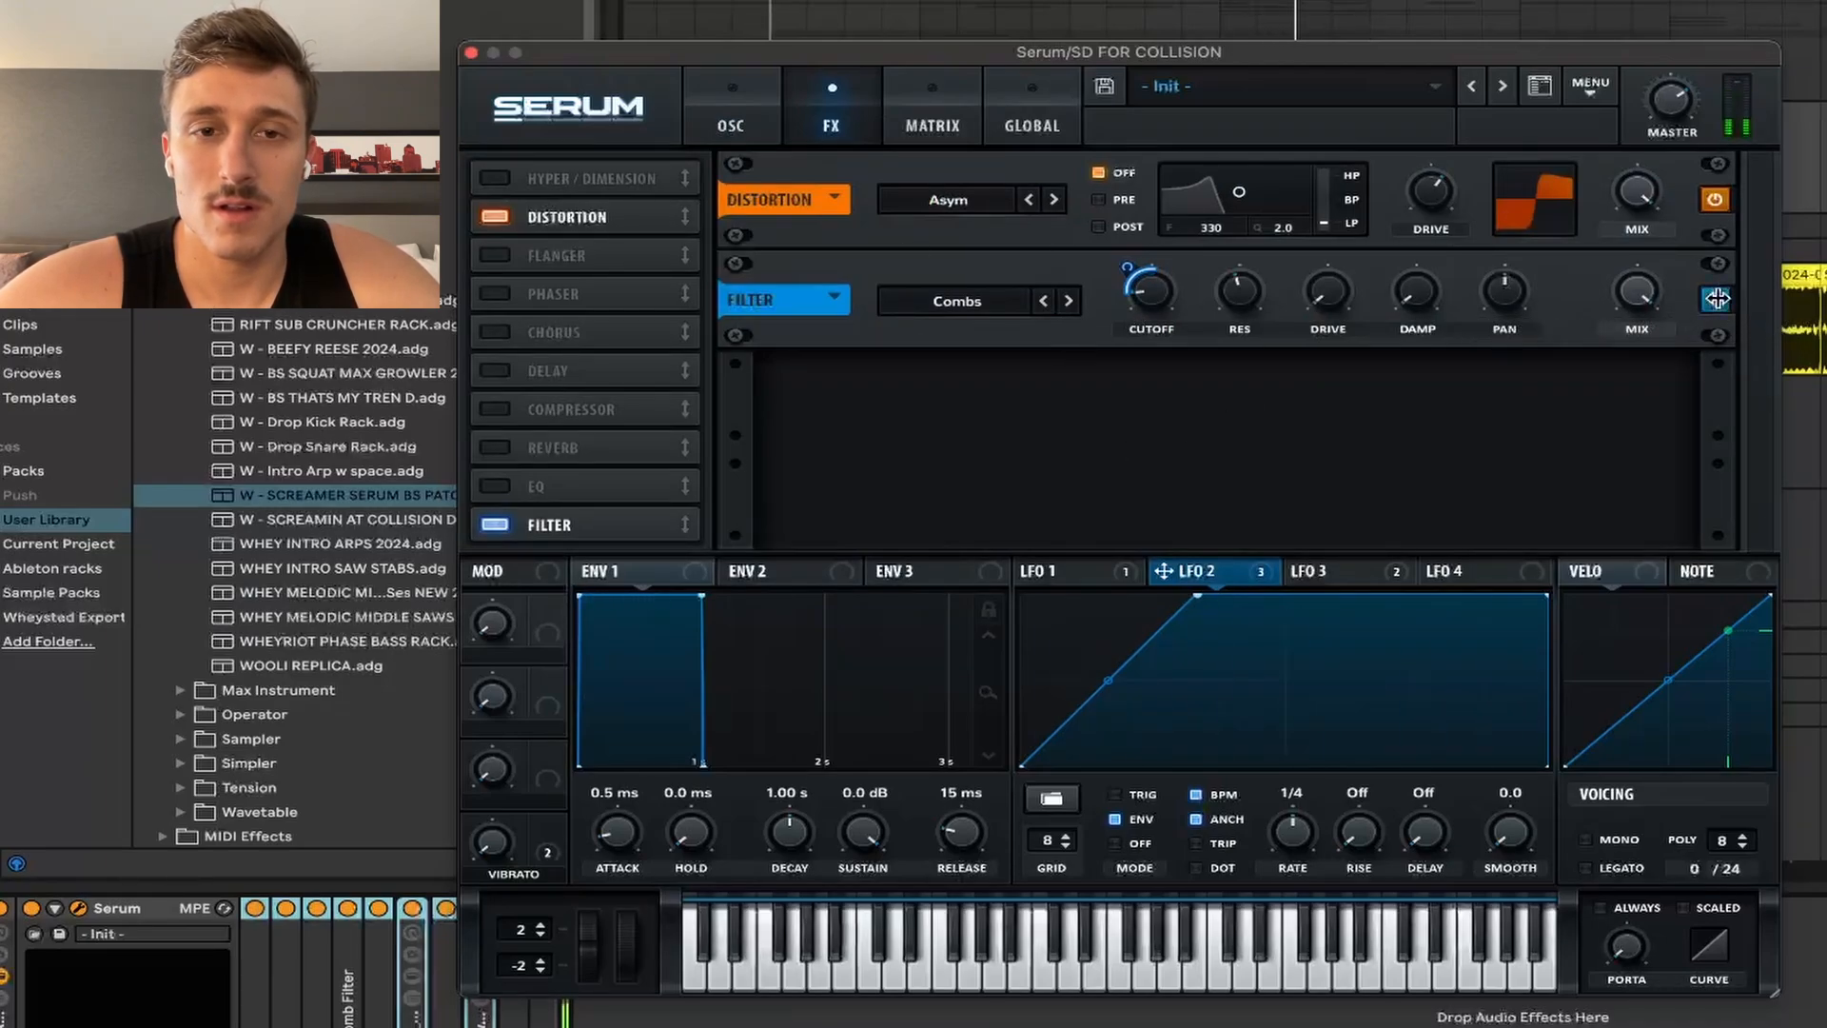
{"action": "left_click", "coordinate": [728, 116]}
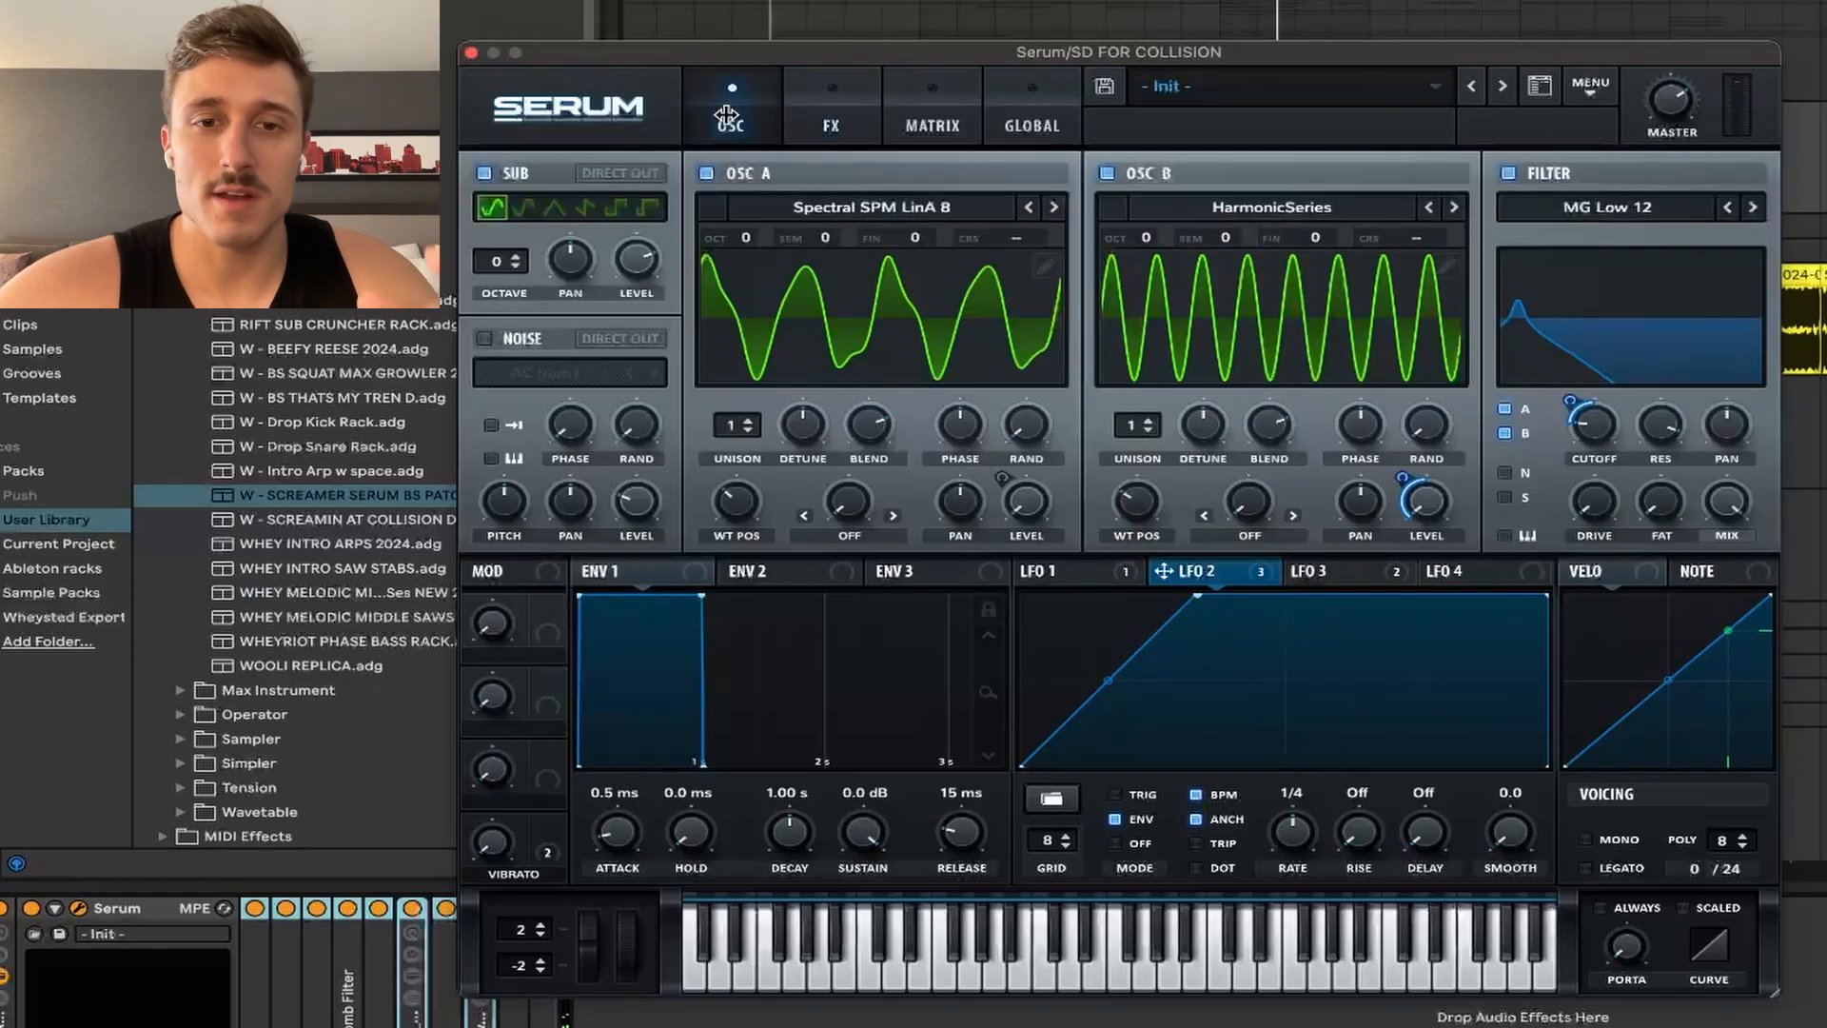
Step: Raise LFO 3's master tuning modulation amount in the Matrix while playing the patch
{"action": "left_click", "coordinate": [1352, 574]}
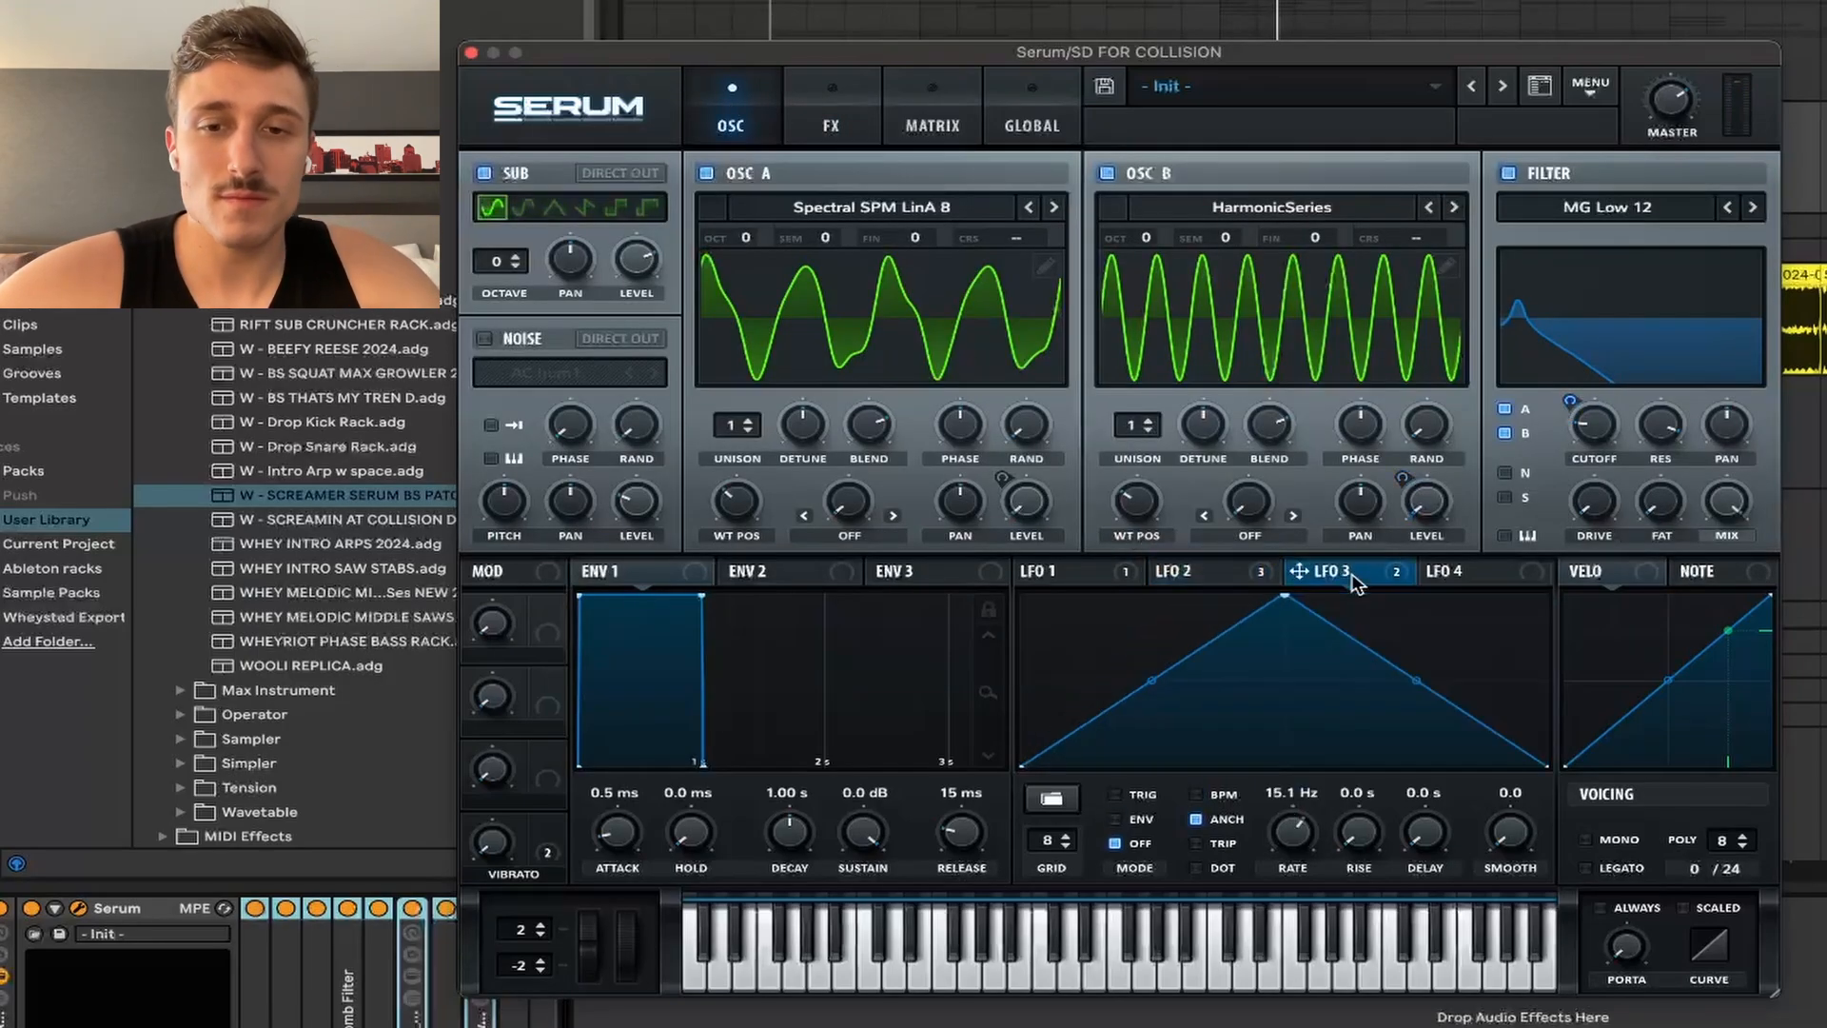
{"action": "left_click", "coordinate": [835, 120]}
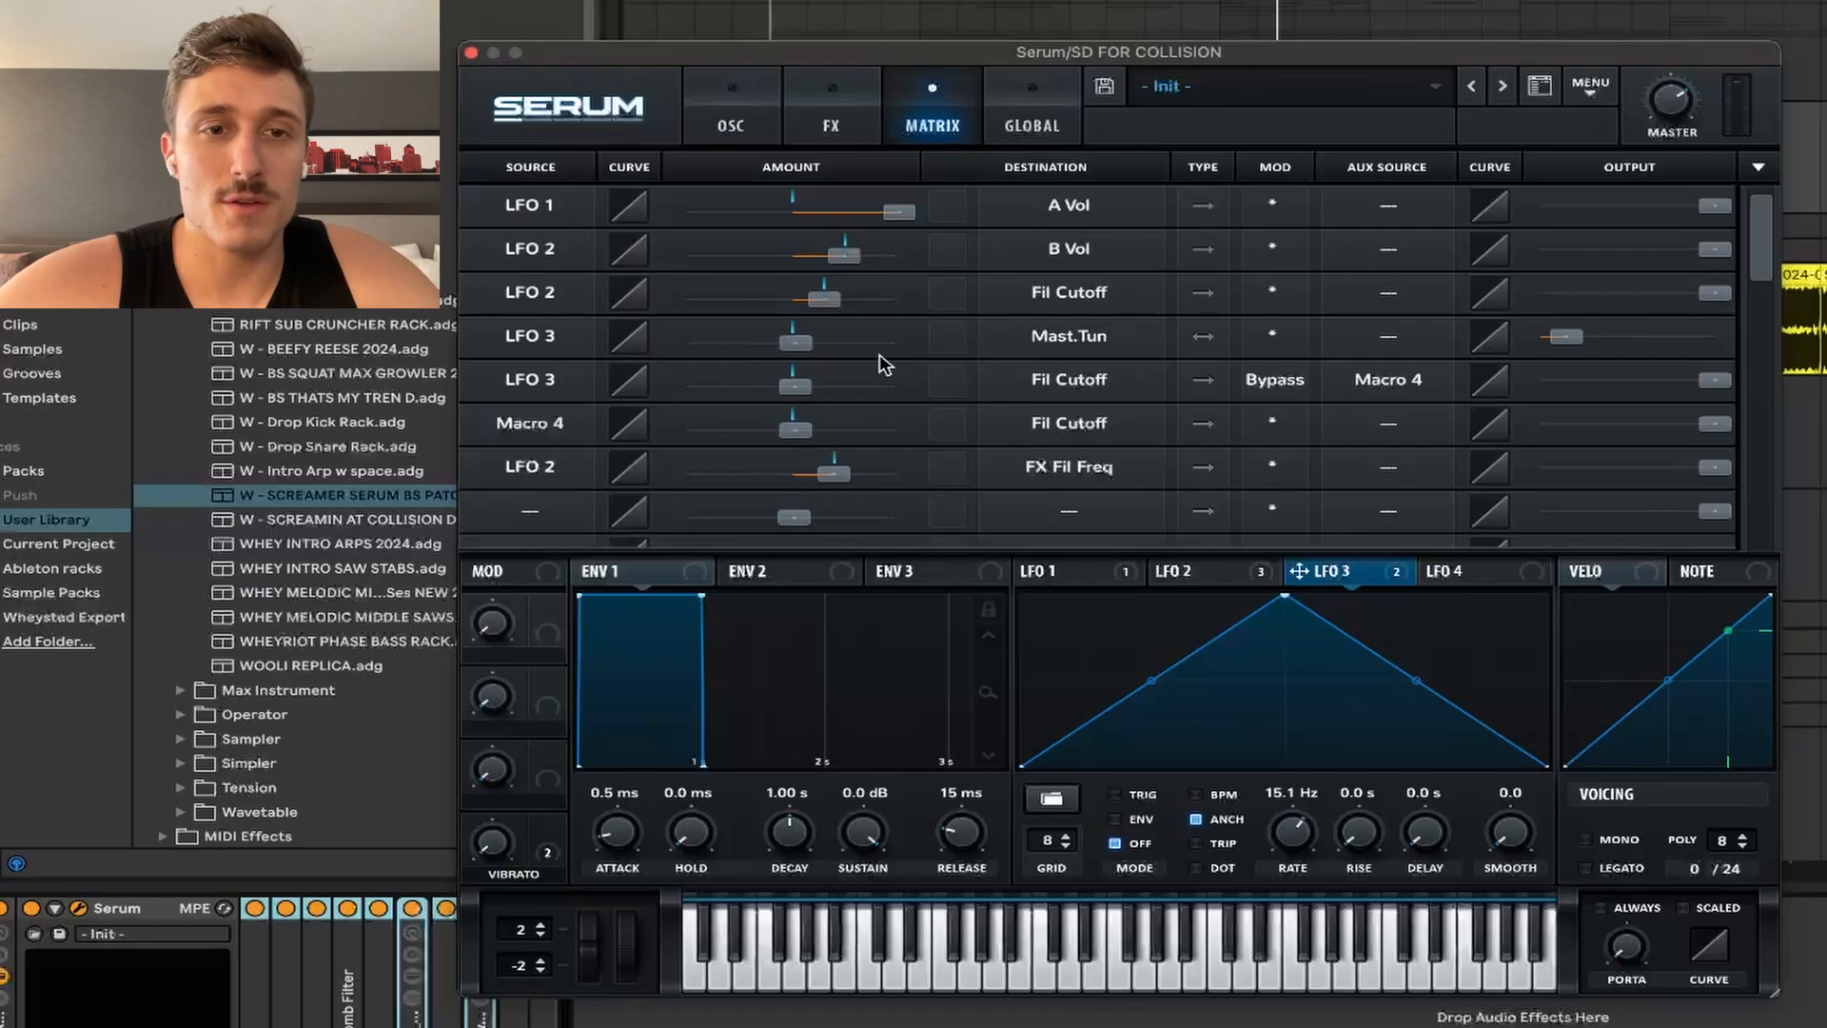
{"action": "key", "text": "space"}
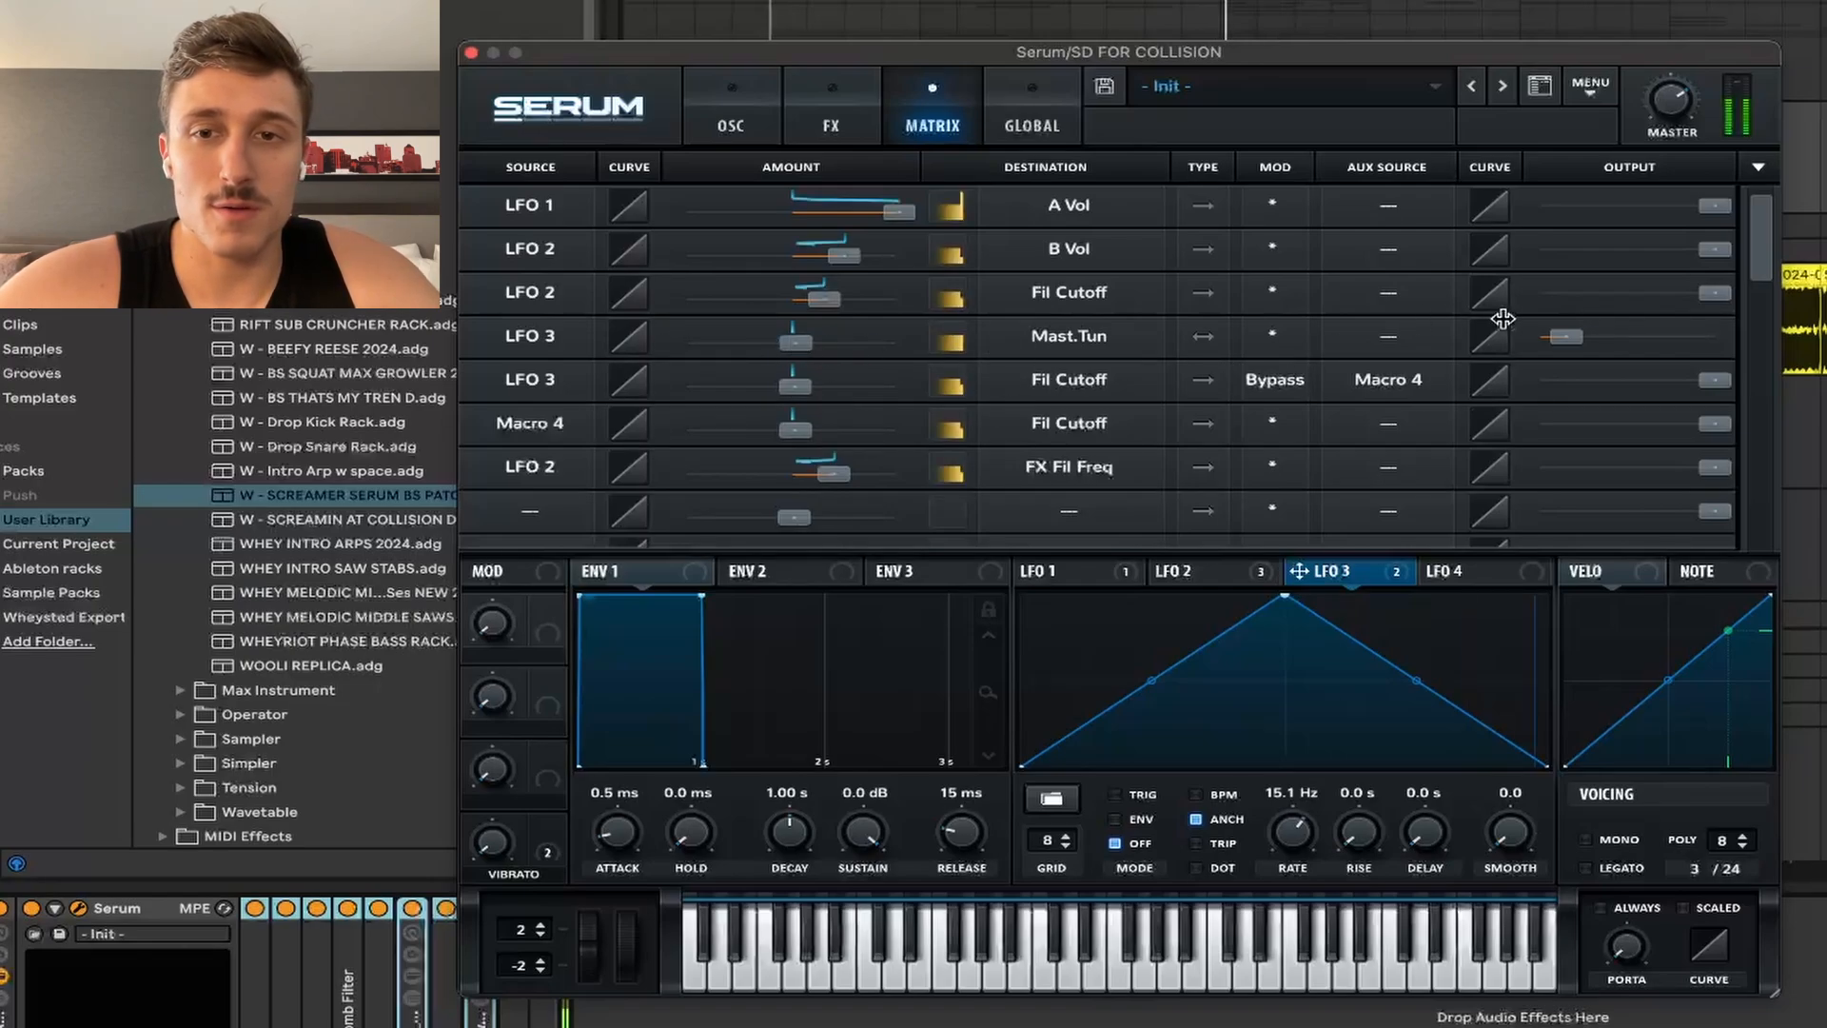
{"action": "mouse_move", "coordinate": [1567, 335]}
{"action": "left_click_drag", "start_coordinate": [1568, 335], "coordinate": [1584, 385]}
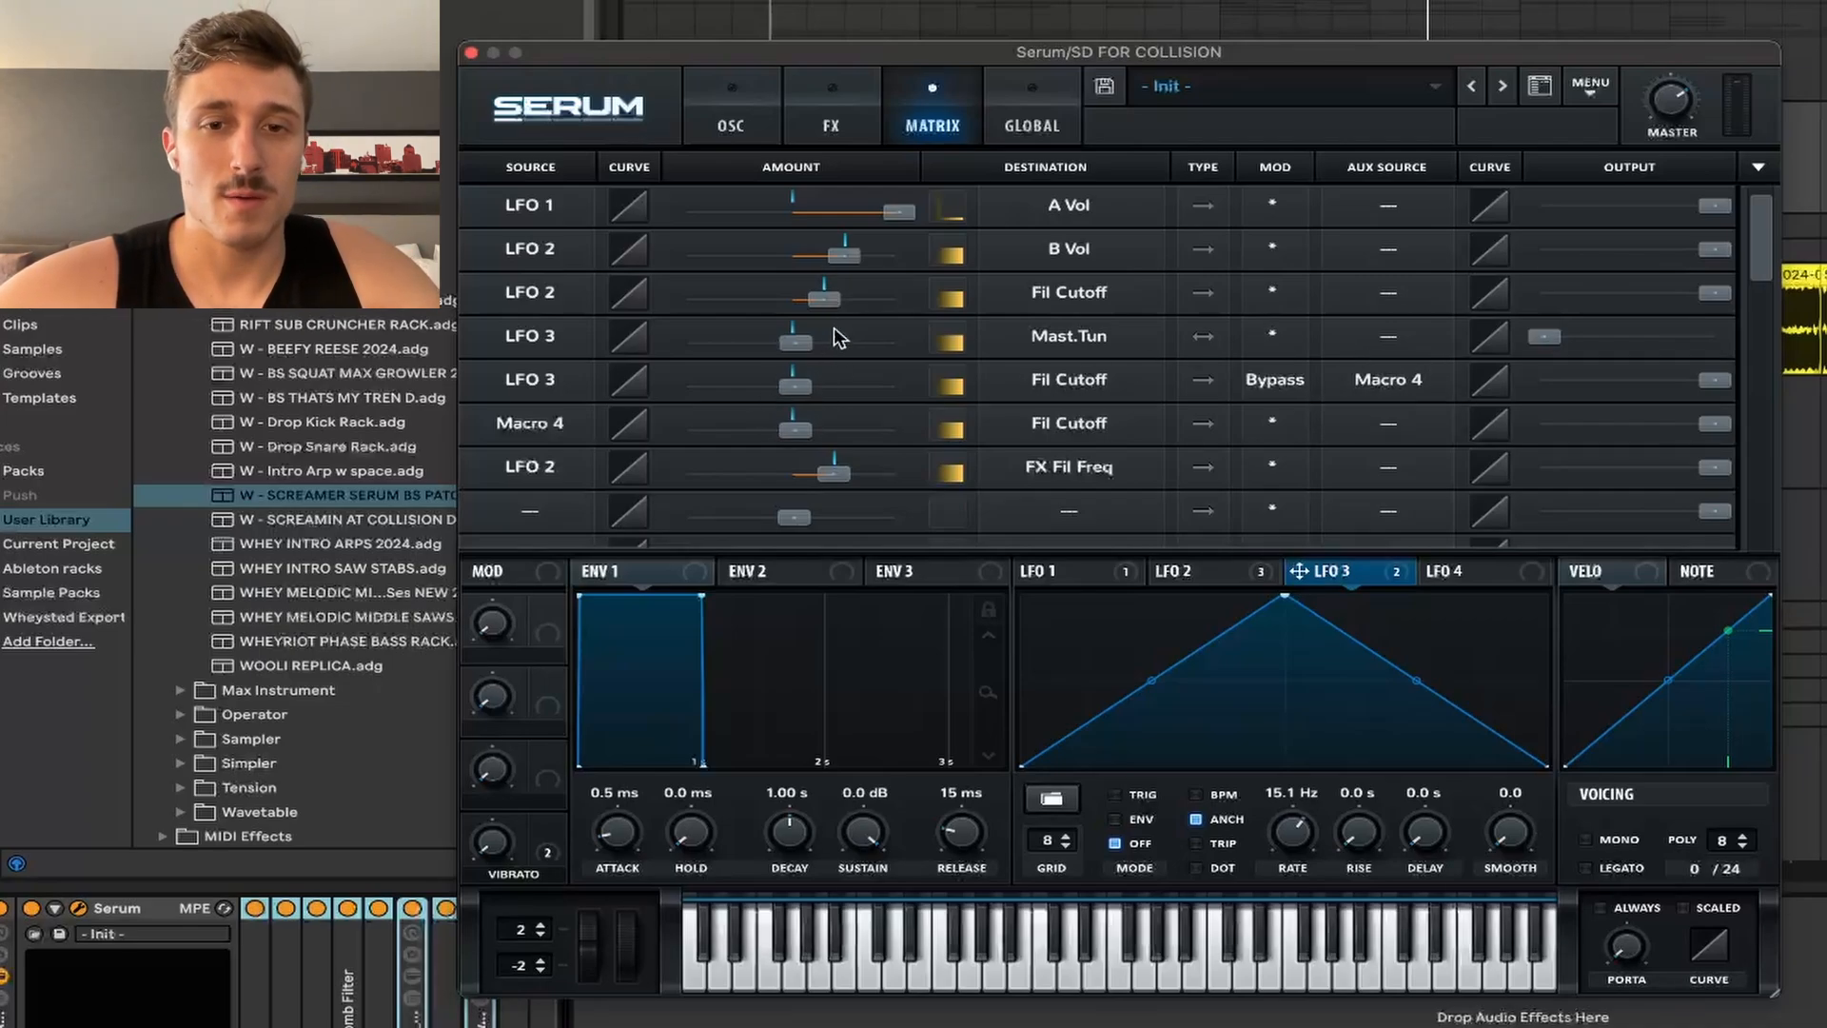
{"action": "left_click", "coordinate": [731, 122]}
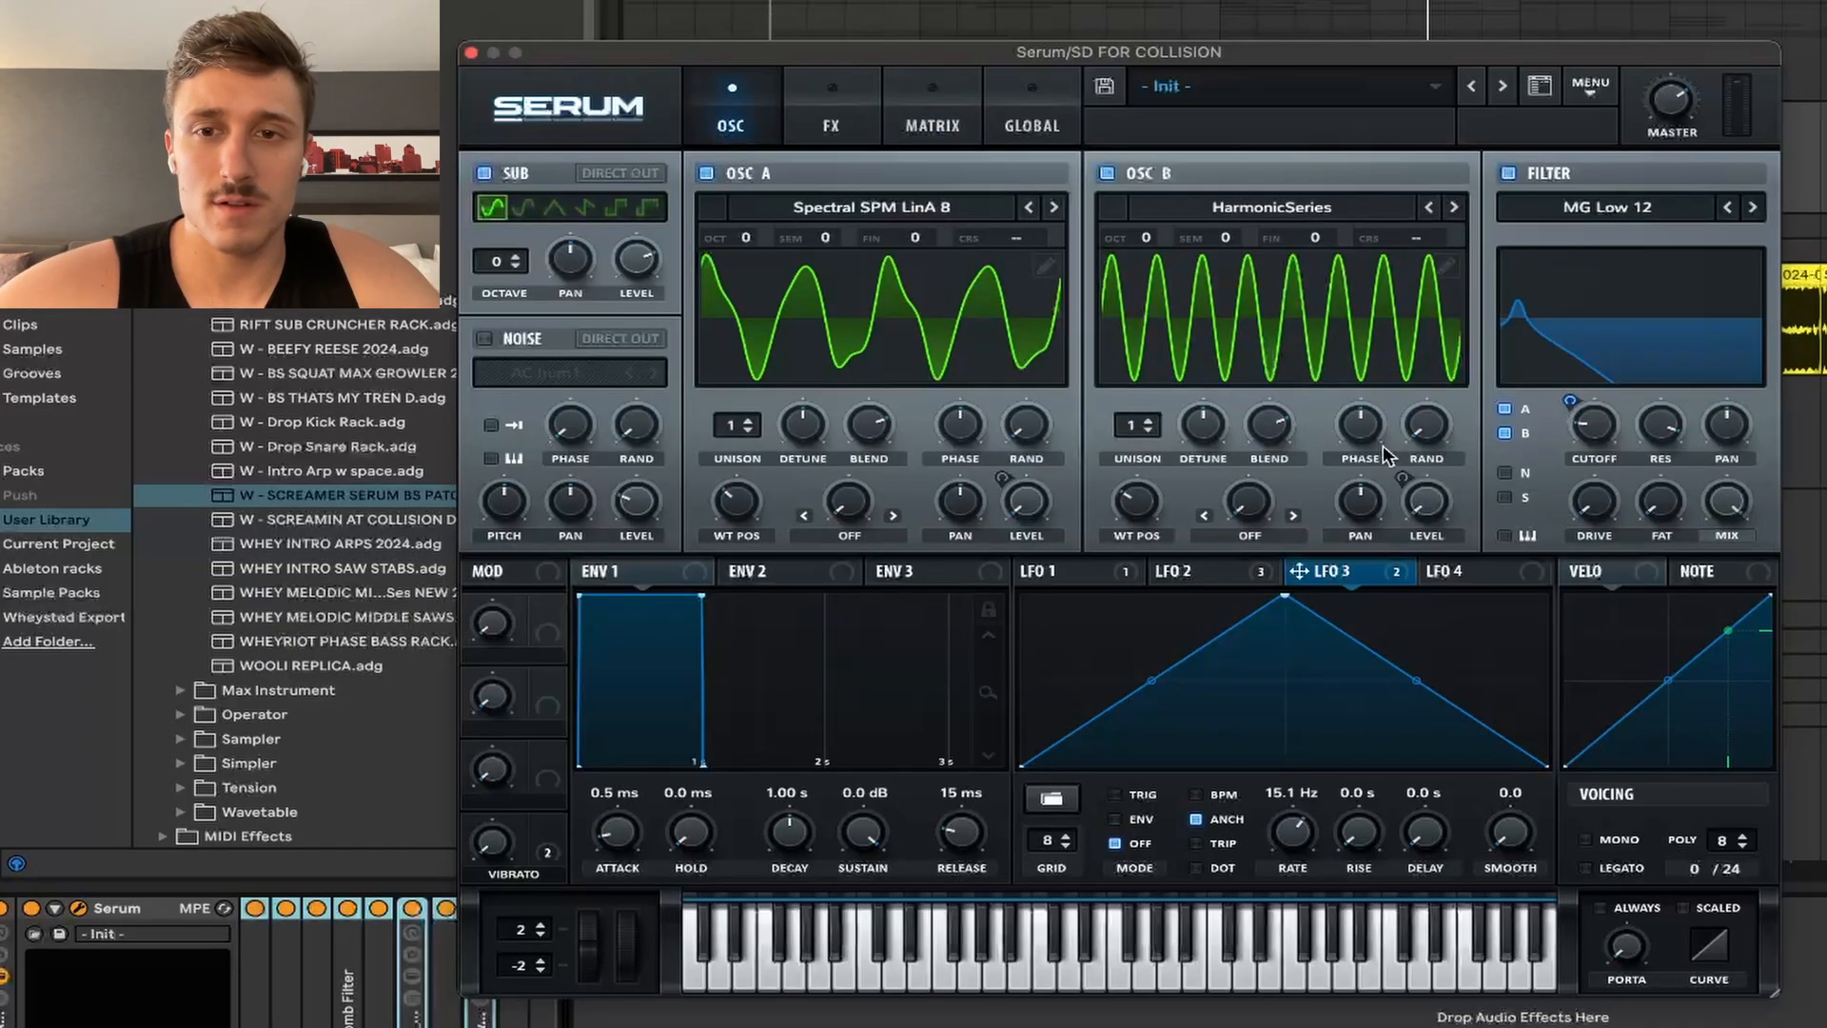
Step: Turn the vibrato macro up to full and play the bass
{"action": "mouse_move", "coordinate": [1587, 433]}
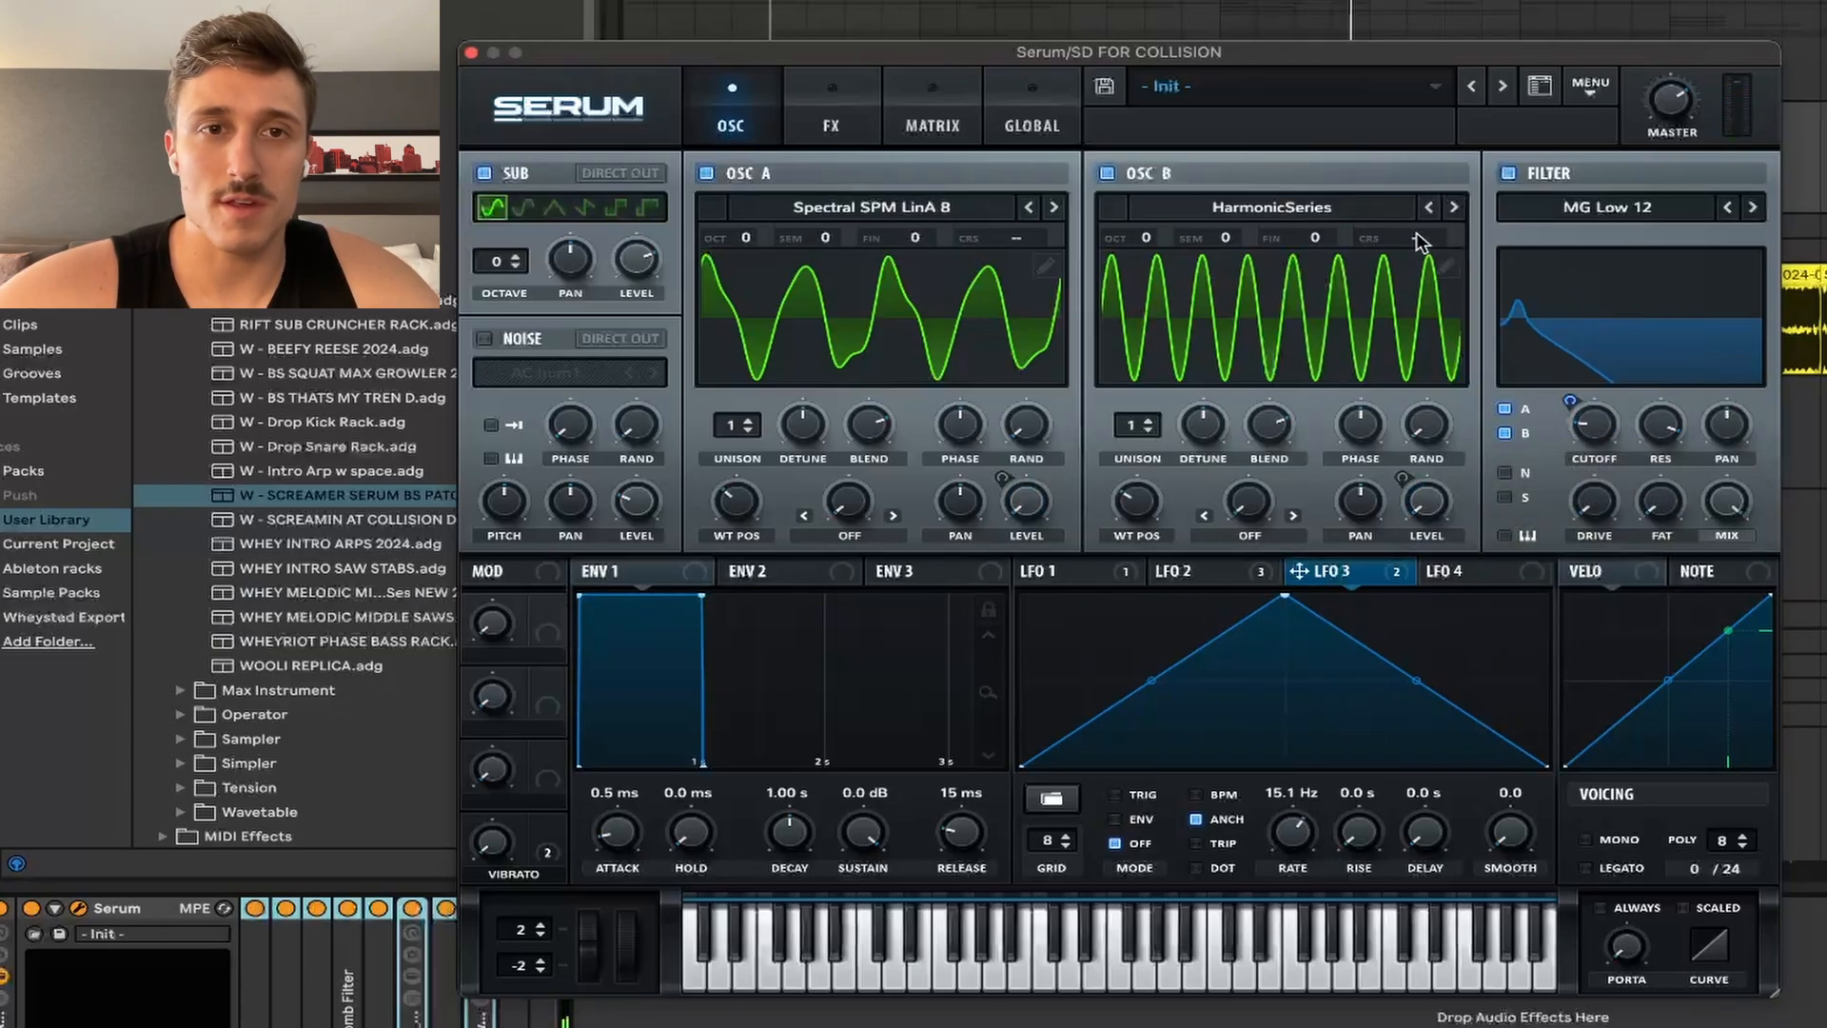
{"action": "left_click_drag", "start_coordinate": [496, 849], "coordinate": [689, 1024]}
{"action": "key", "text": "space"}
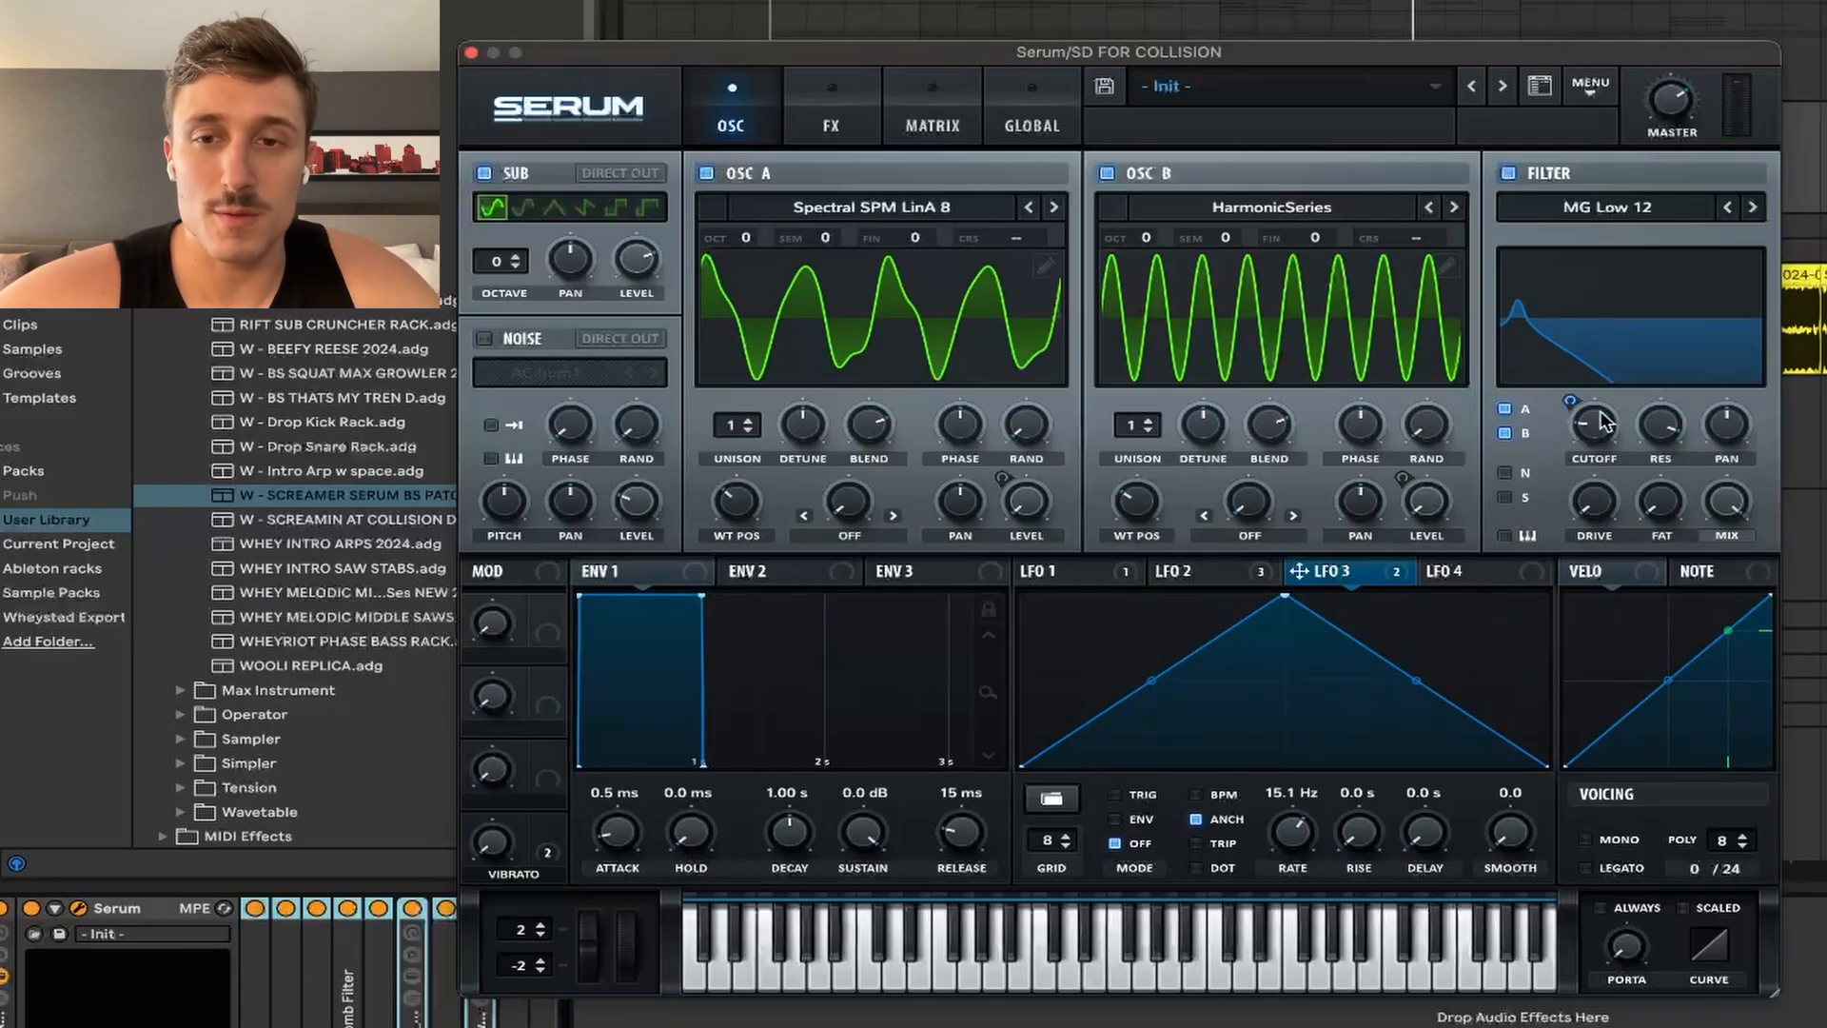
Step: Raise the filter cutoff to about 103 Hz and show the Asym distortion and comb filter page
{"action": "mouse_move", "coordinate": [1606, 421]}
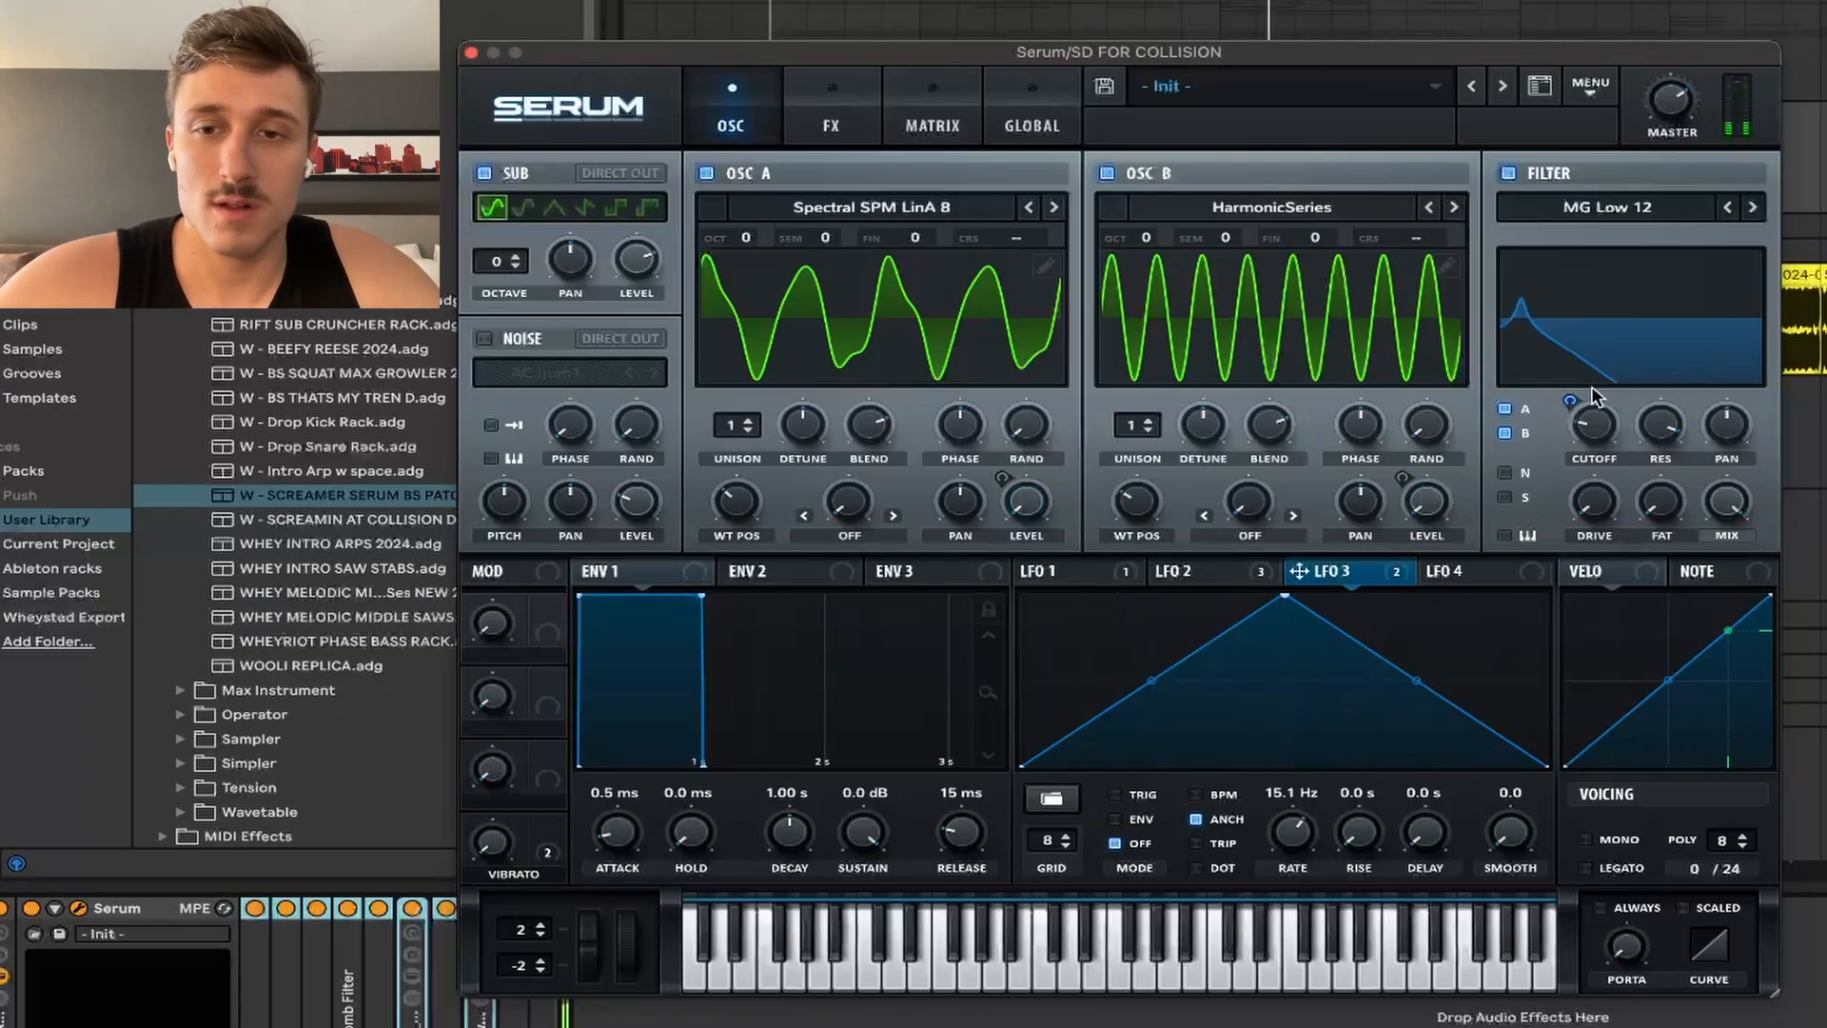
{"action": "mouse_move", "coordinate": [1590, 426]}
{"action": "left_mouse_down"}
{"action": "mouse_move", "coordinate": [1607, 407]}
{"action": "mouse_move", "coordinate": [1602, 439]}
{"action": "left_mouse_up"}
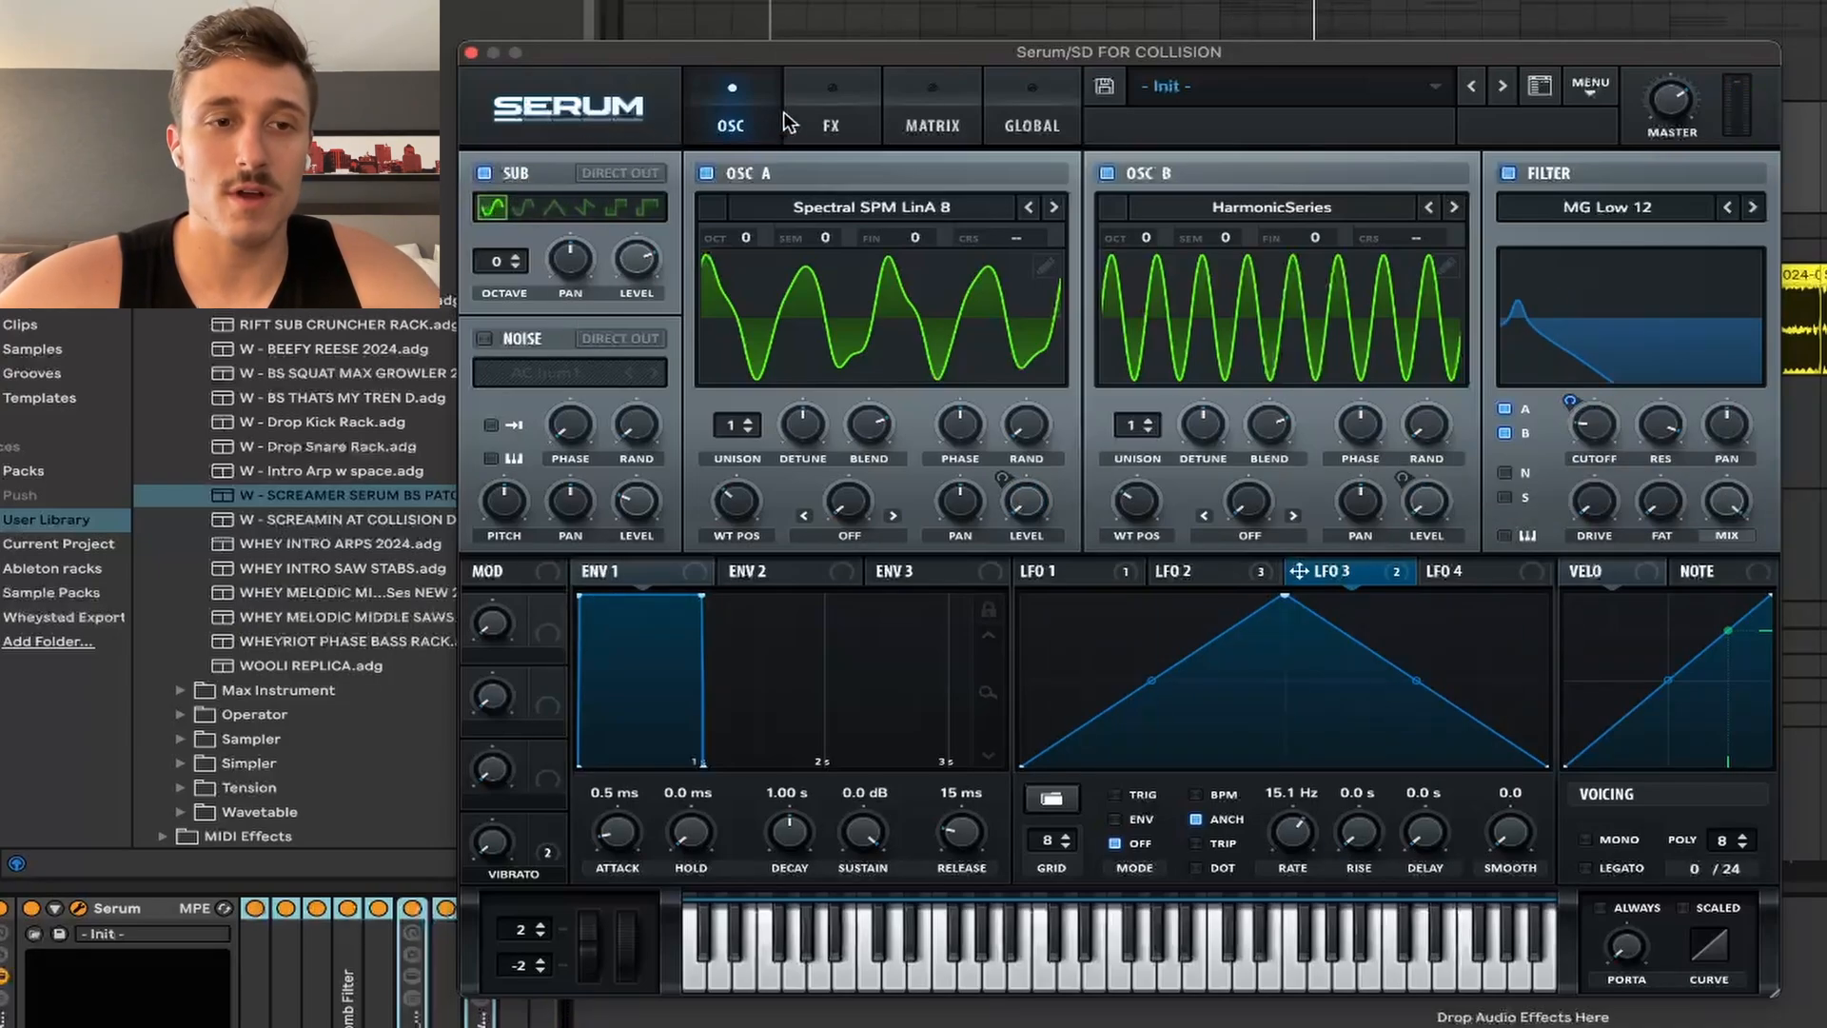
{"action": "left_click", "coordinate": [816, 103]}
{"action": "left_click", "coordinate": [718, 99]}
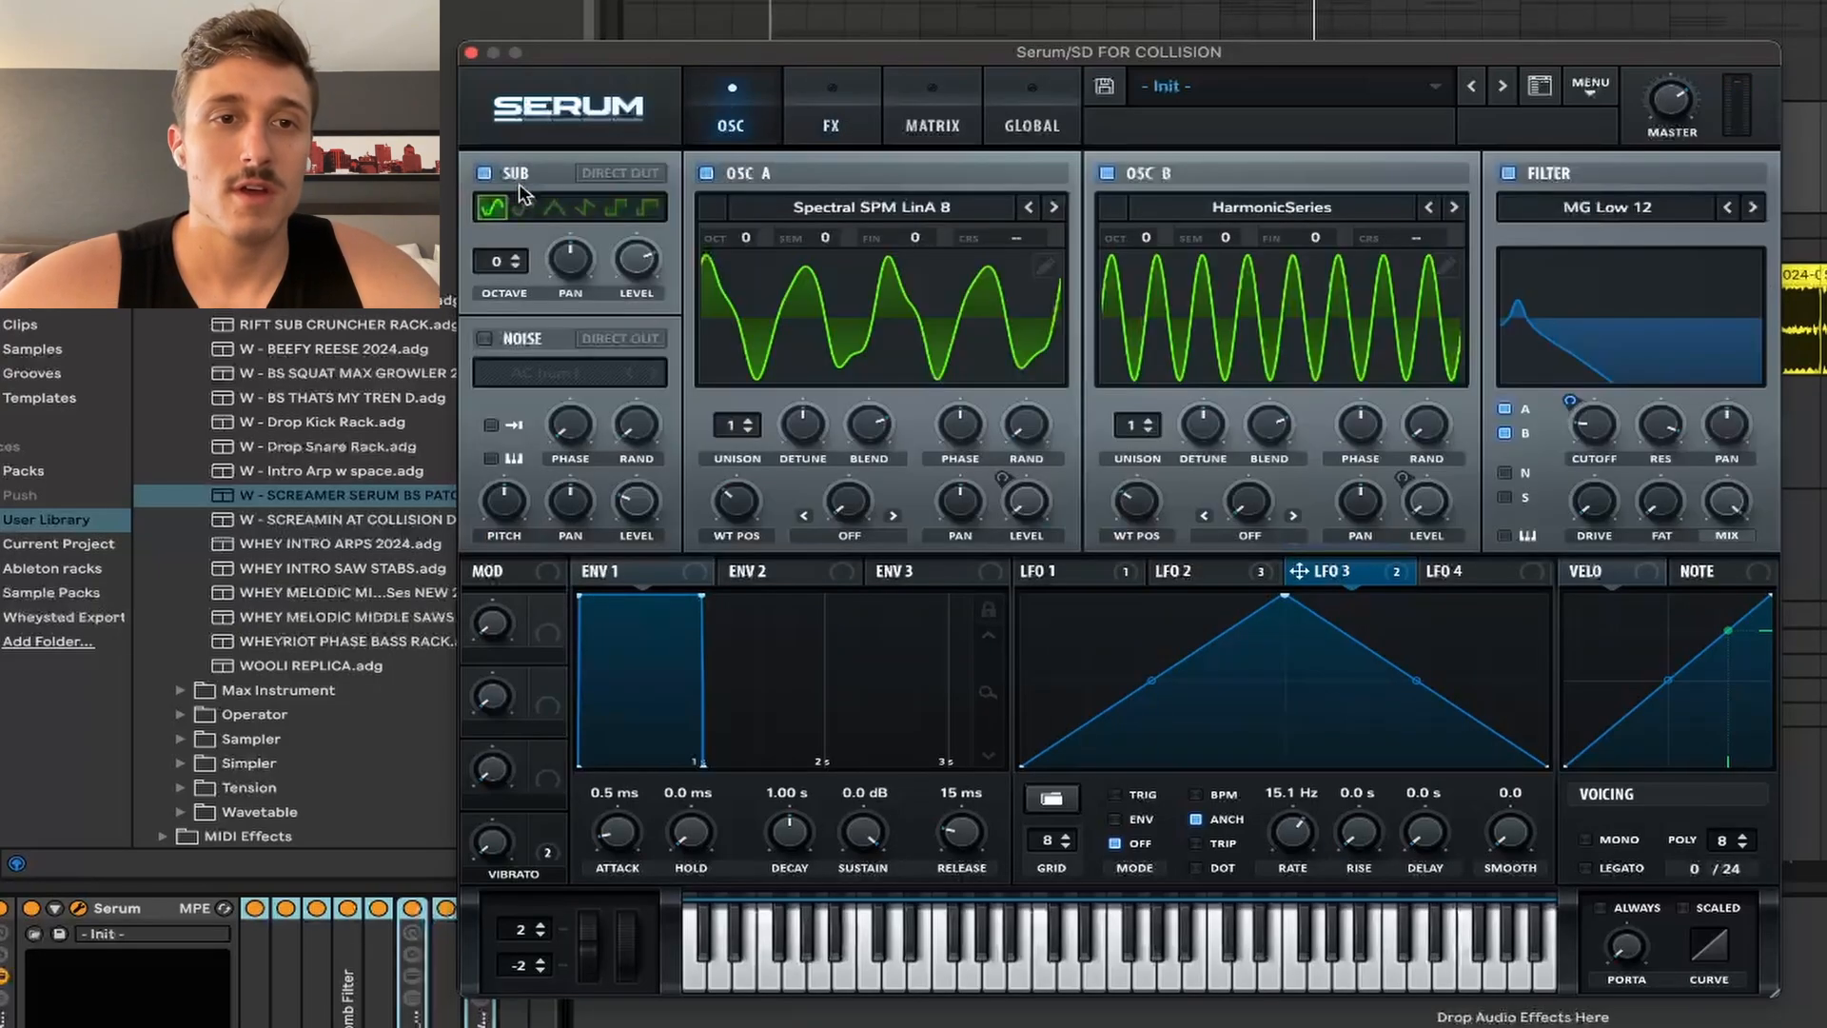
{"action": "left_click", "coordinate": [814, 99]}
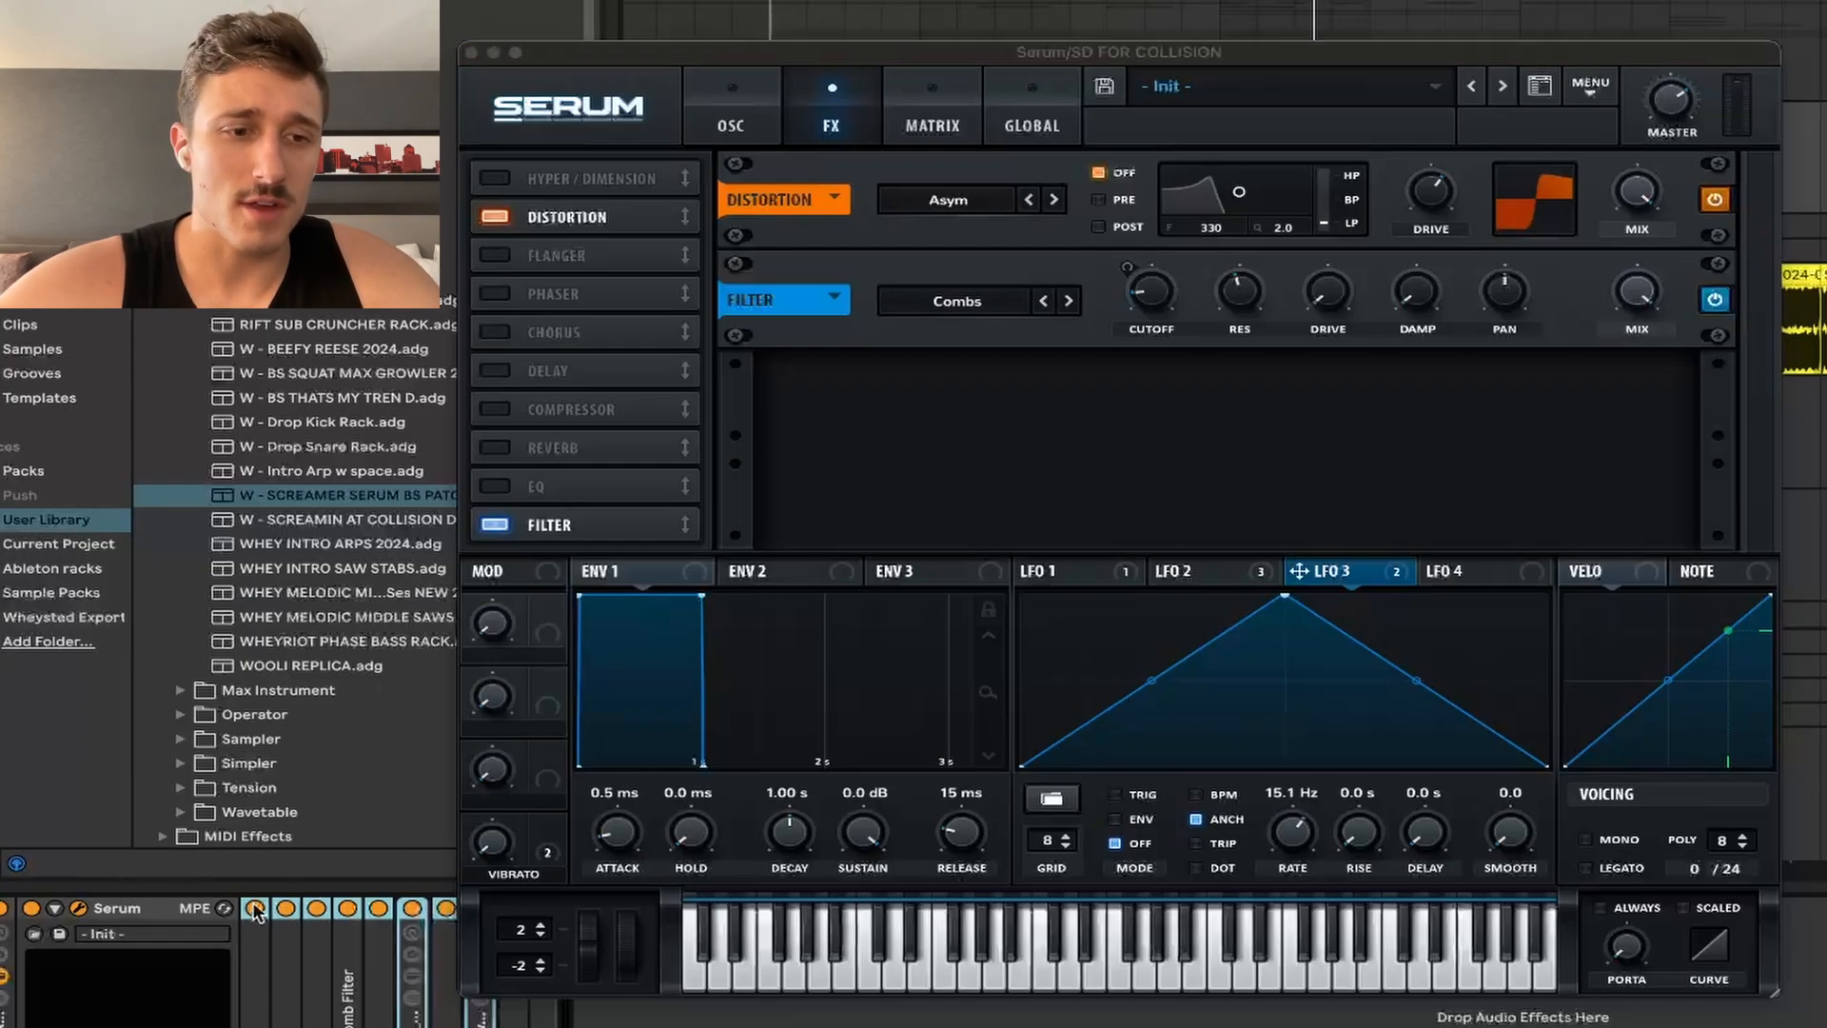
Step: Audition distortion and comb filter off, try Tube, then restore Asym with the comb filter on
{"action": "left_click", "coordinate": [911, 170]}
{"action": "left_click", "coordinate": [1715, 200]}
{"action": "left_click", "coordinate": [1714, 301]}
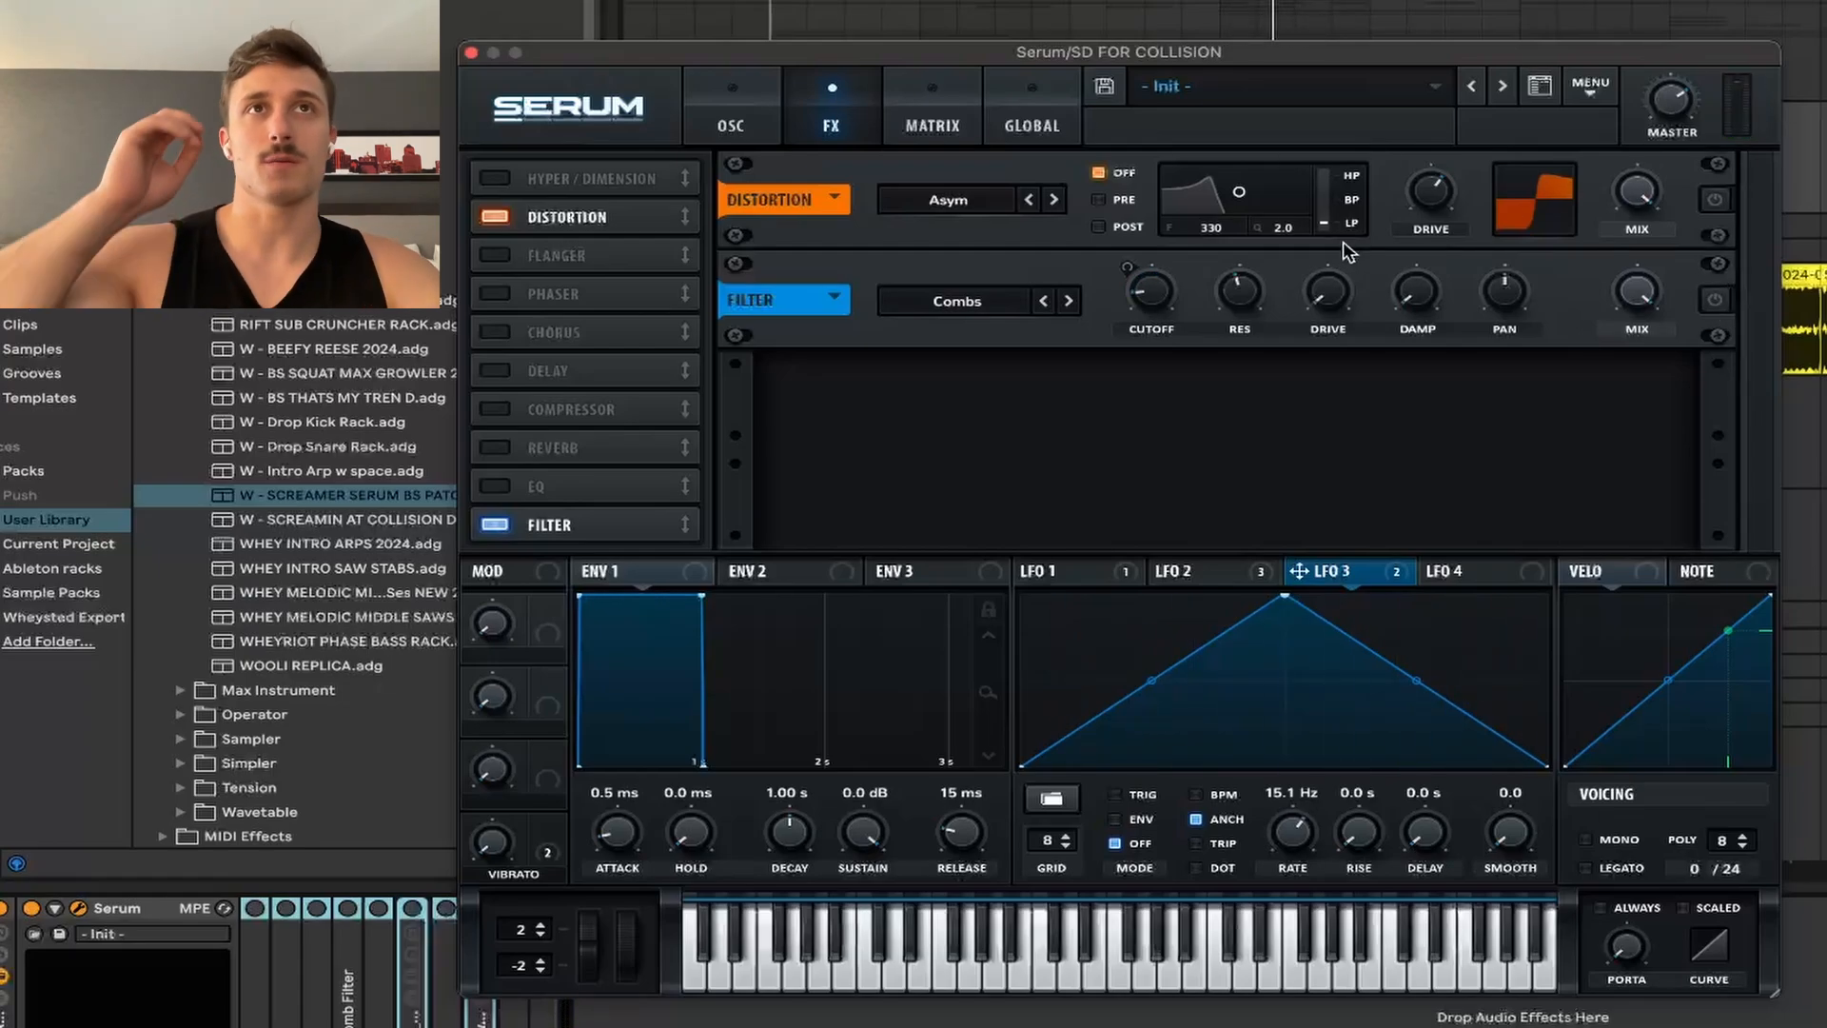
{"action": "left_click", "coordinate": [1716, 200]}
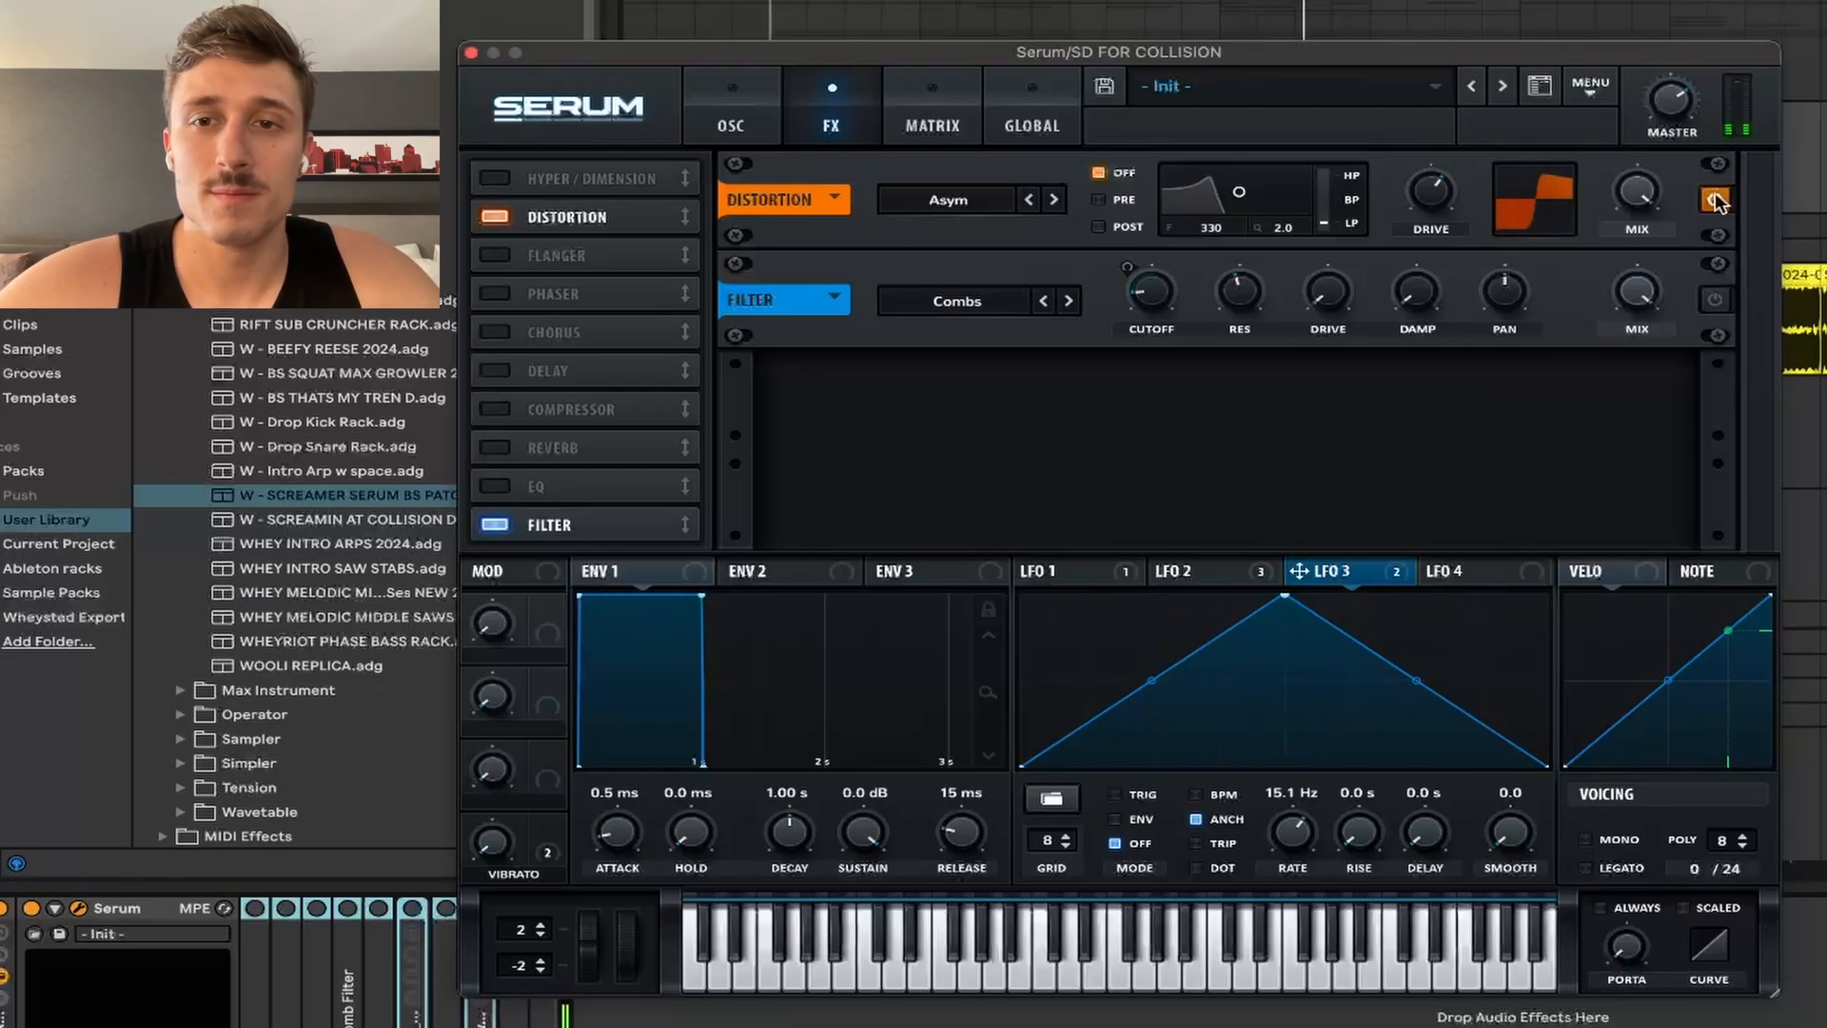
{"action": "left_click", "coordinate": [952, 201]}
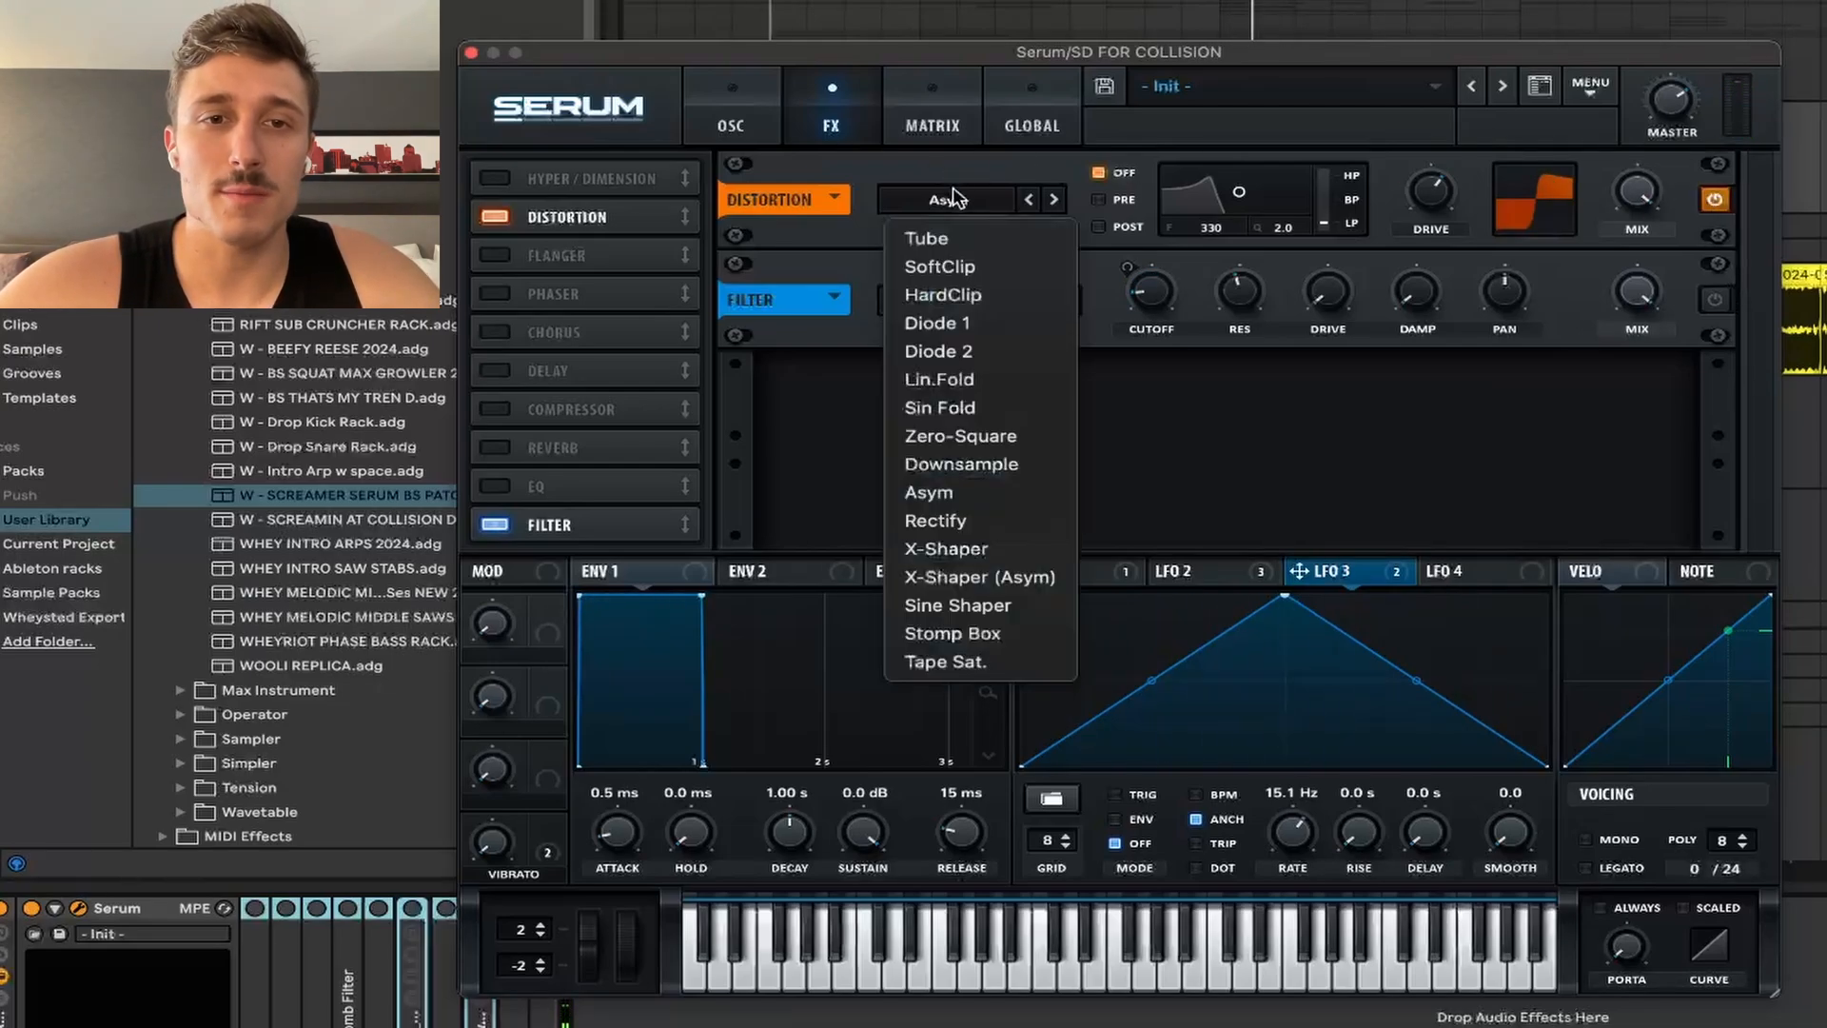
{"action": "left_click", "coordinate": [955, 238]}
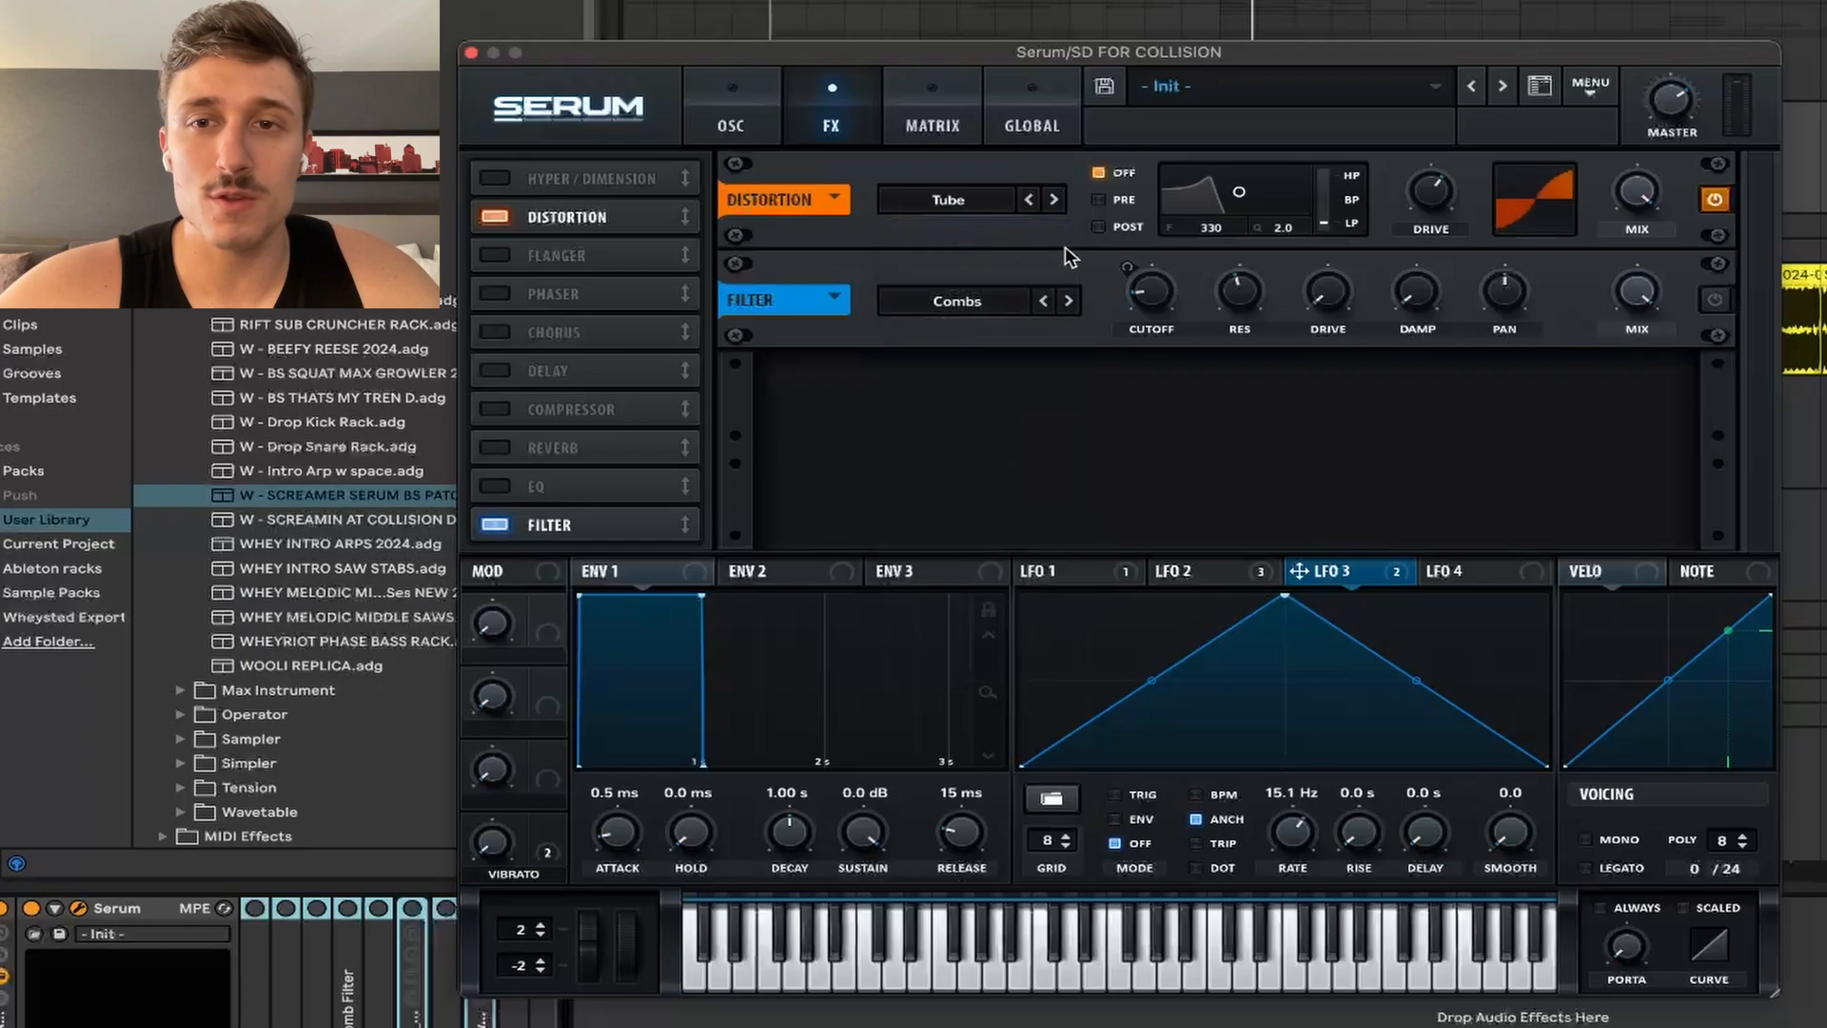
{"action": "left_click", "coordinate": [942, 196]}
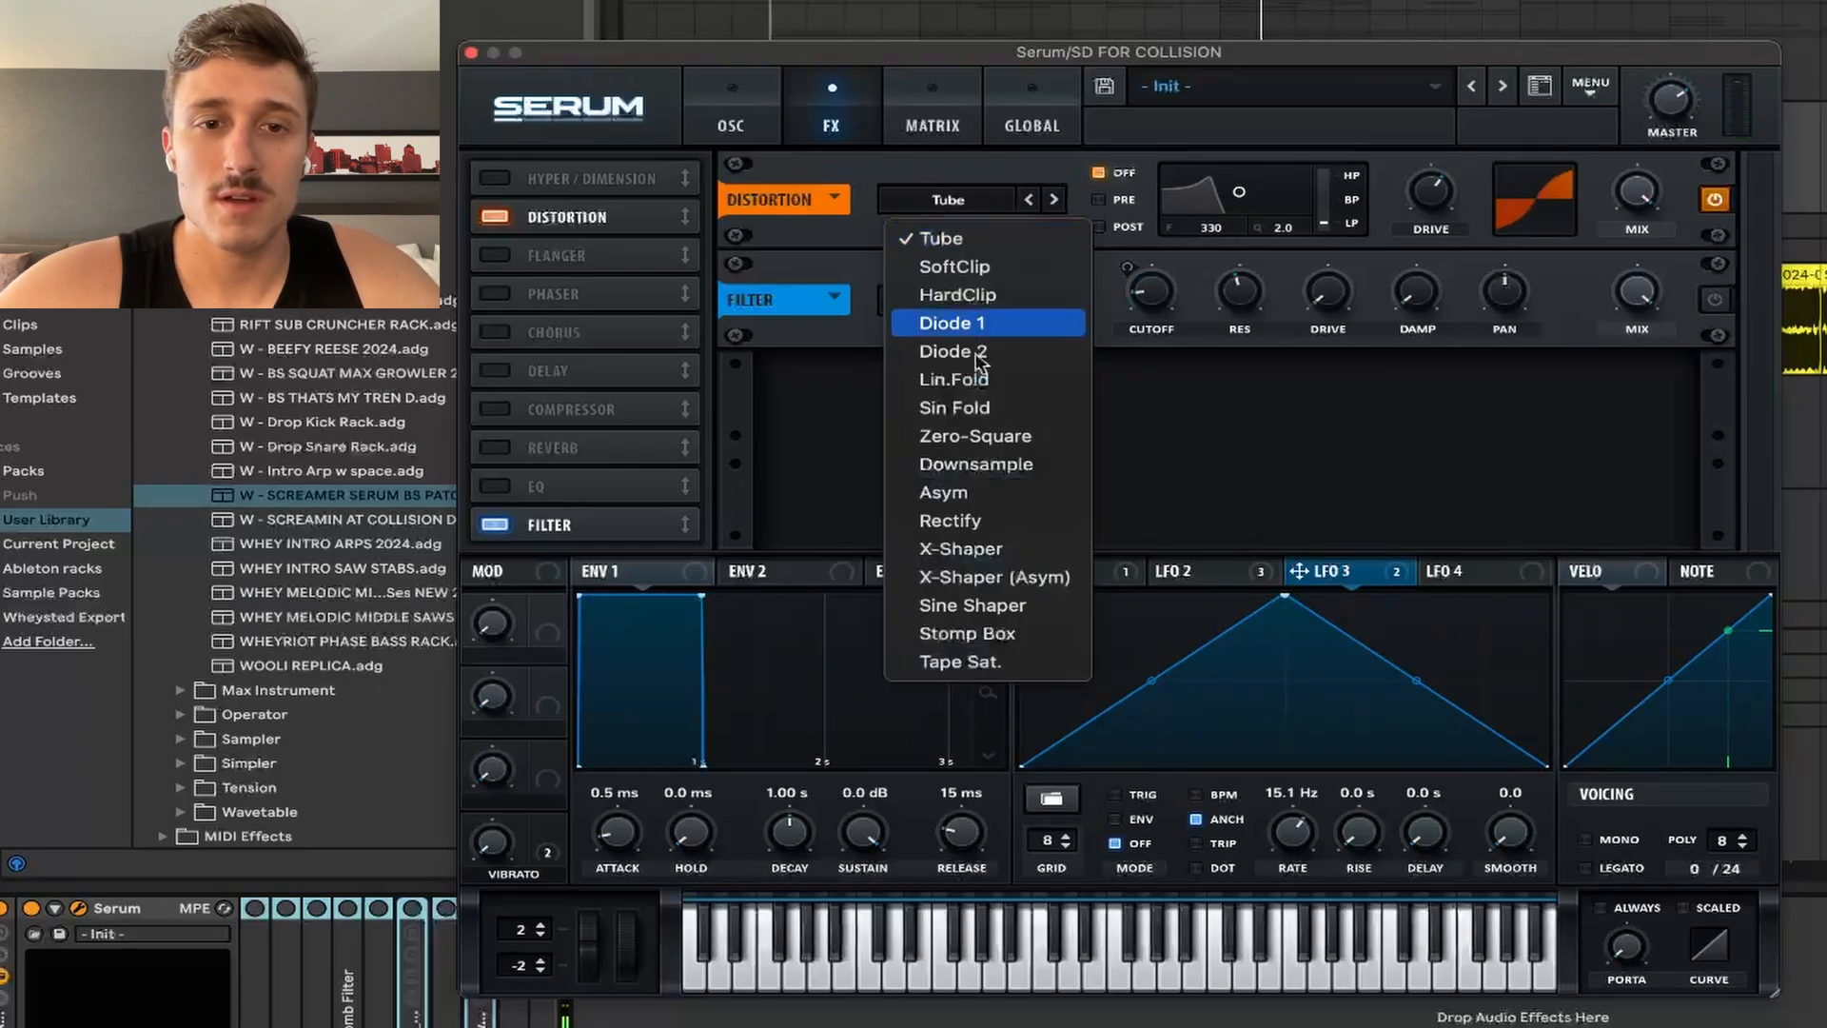
{"action": "left_click", "coordinate": [1006, 505]}
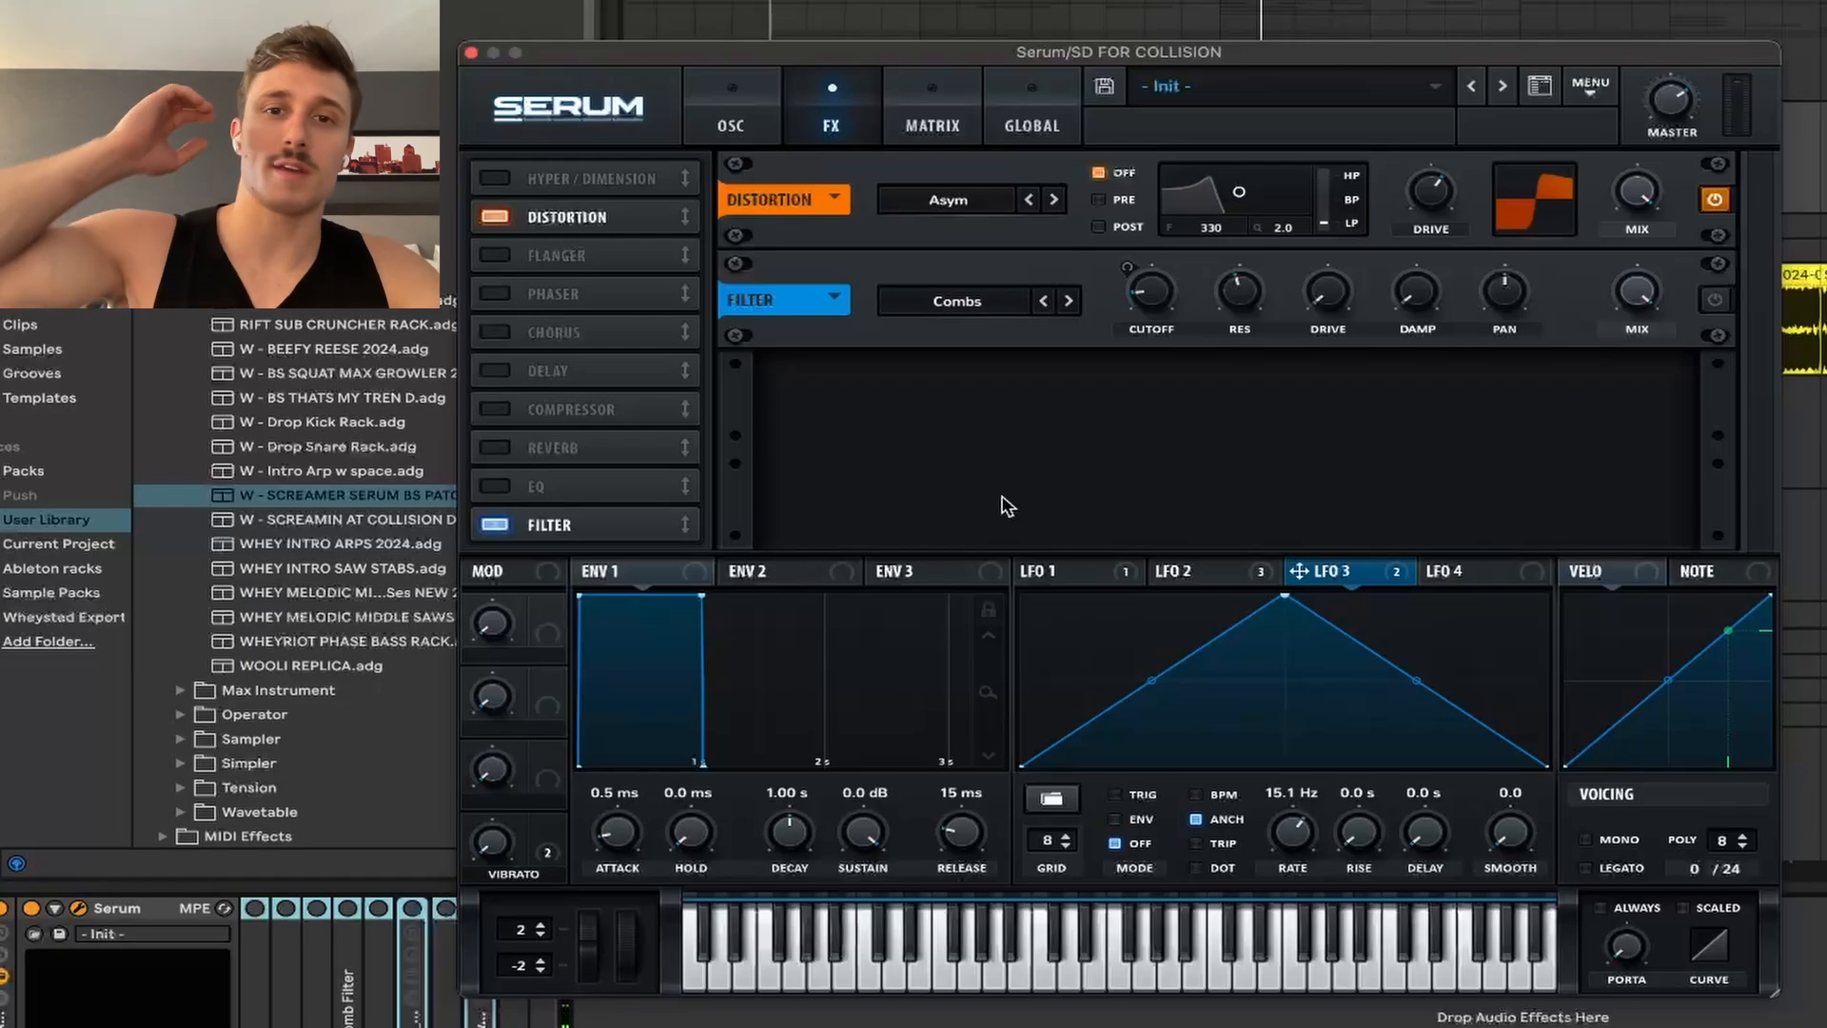
{"action": "left_click", "coordinate": [1716, 301]}
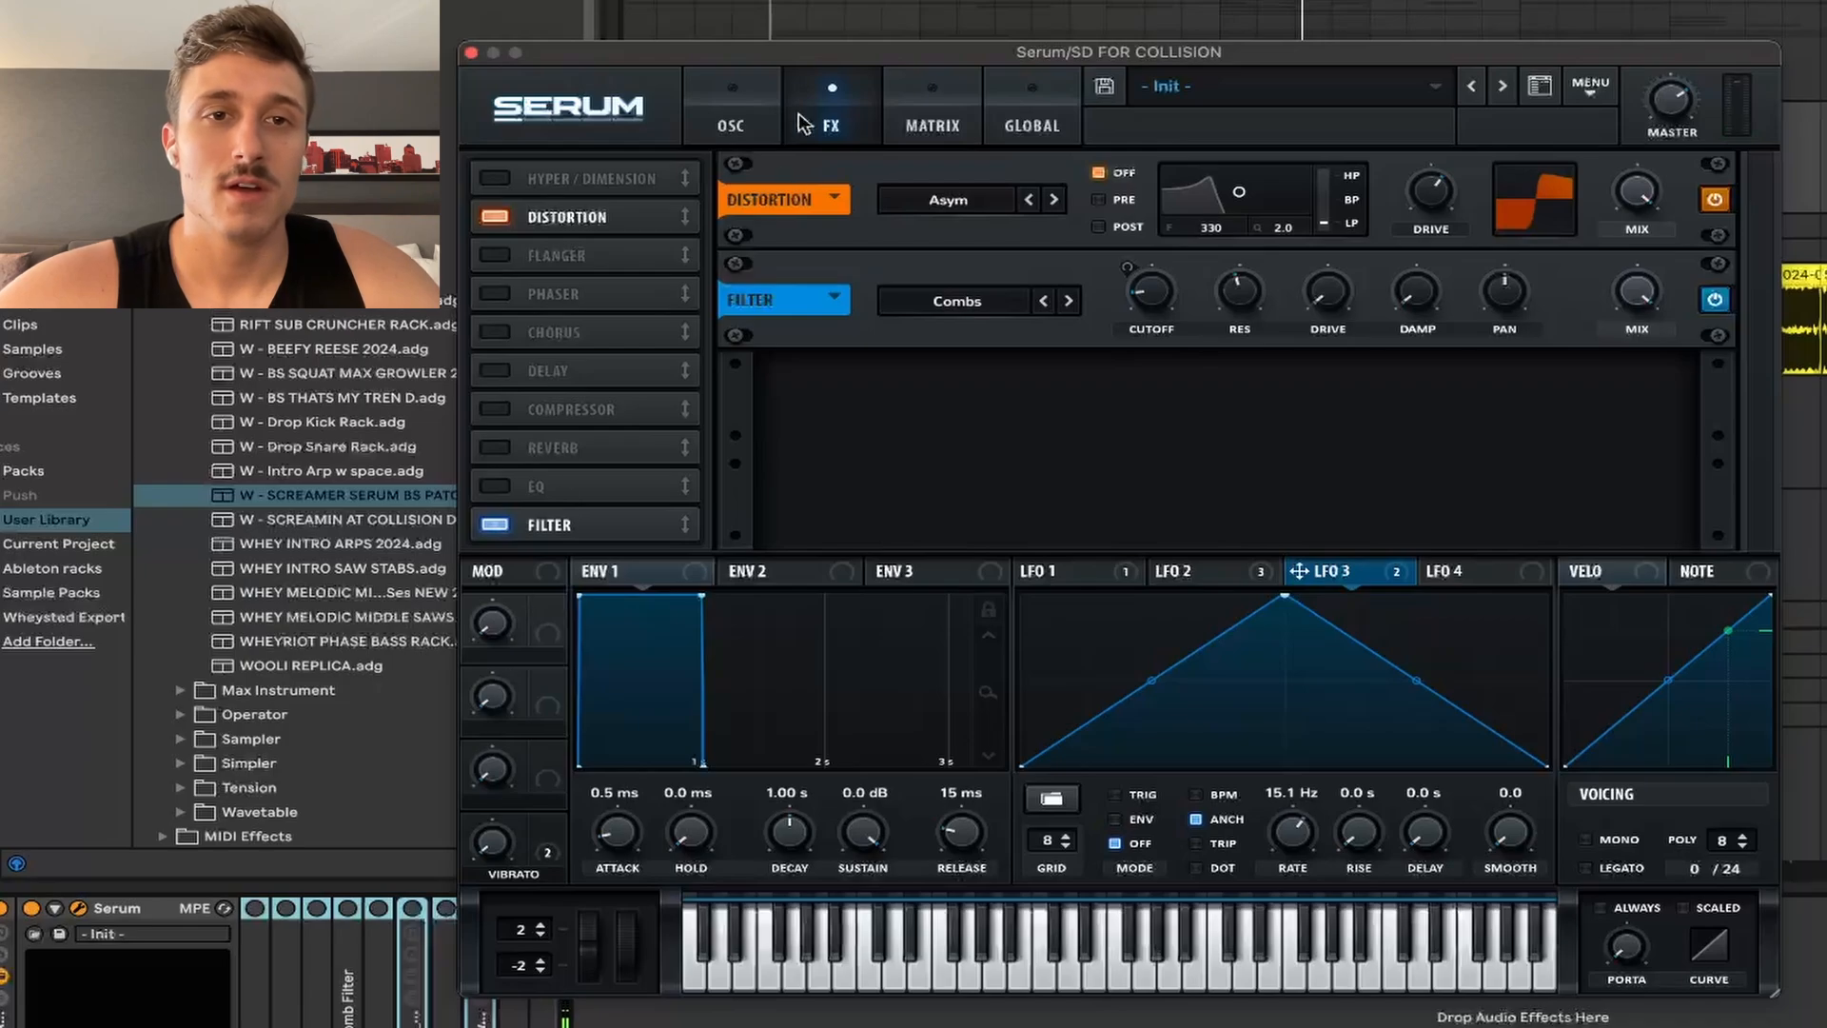
Step: Move the Serum window aside and unfold the EQ Eight device
{"action": "left_click_drag", "start_coordinate": [907, 52], "coordinate": [1078, 0]}
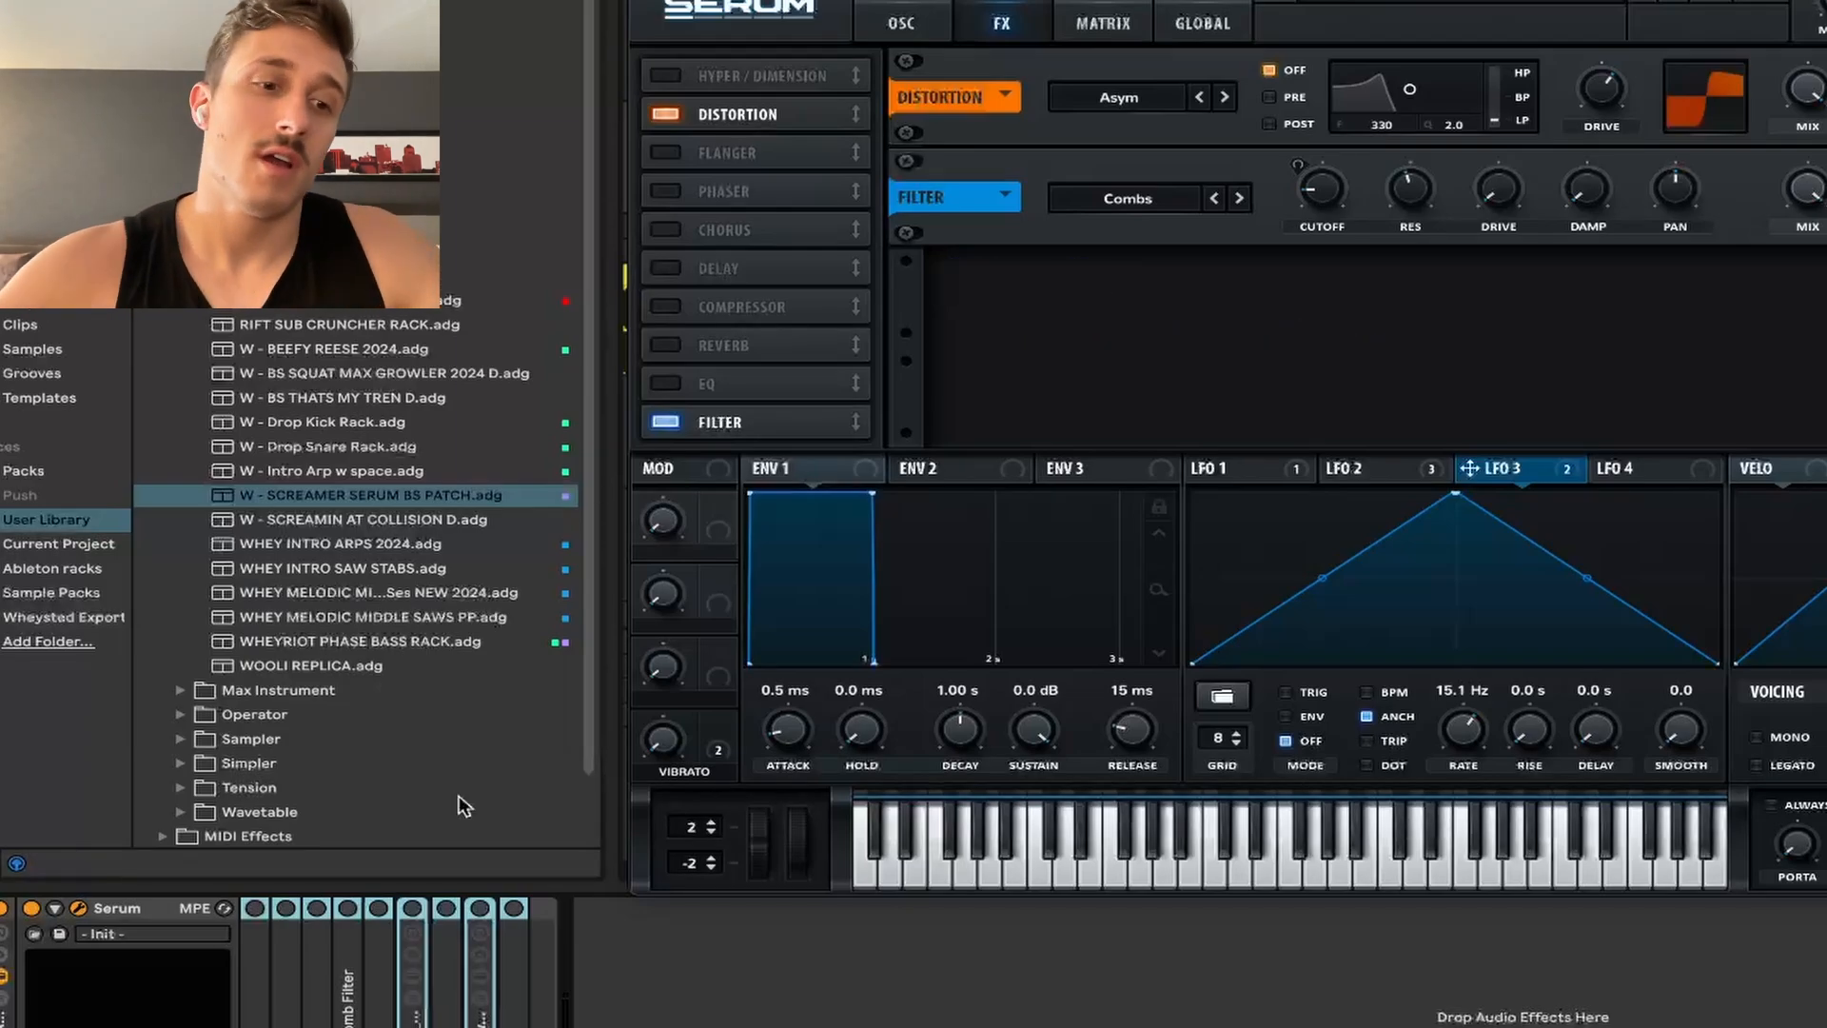
{"action": "left_click", "coordinate": [656, 990]}
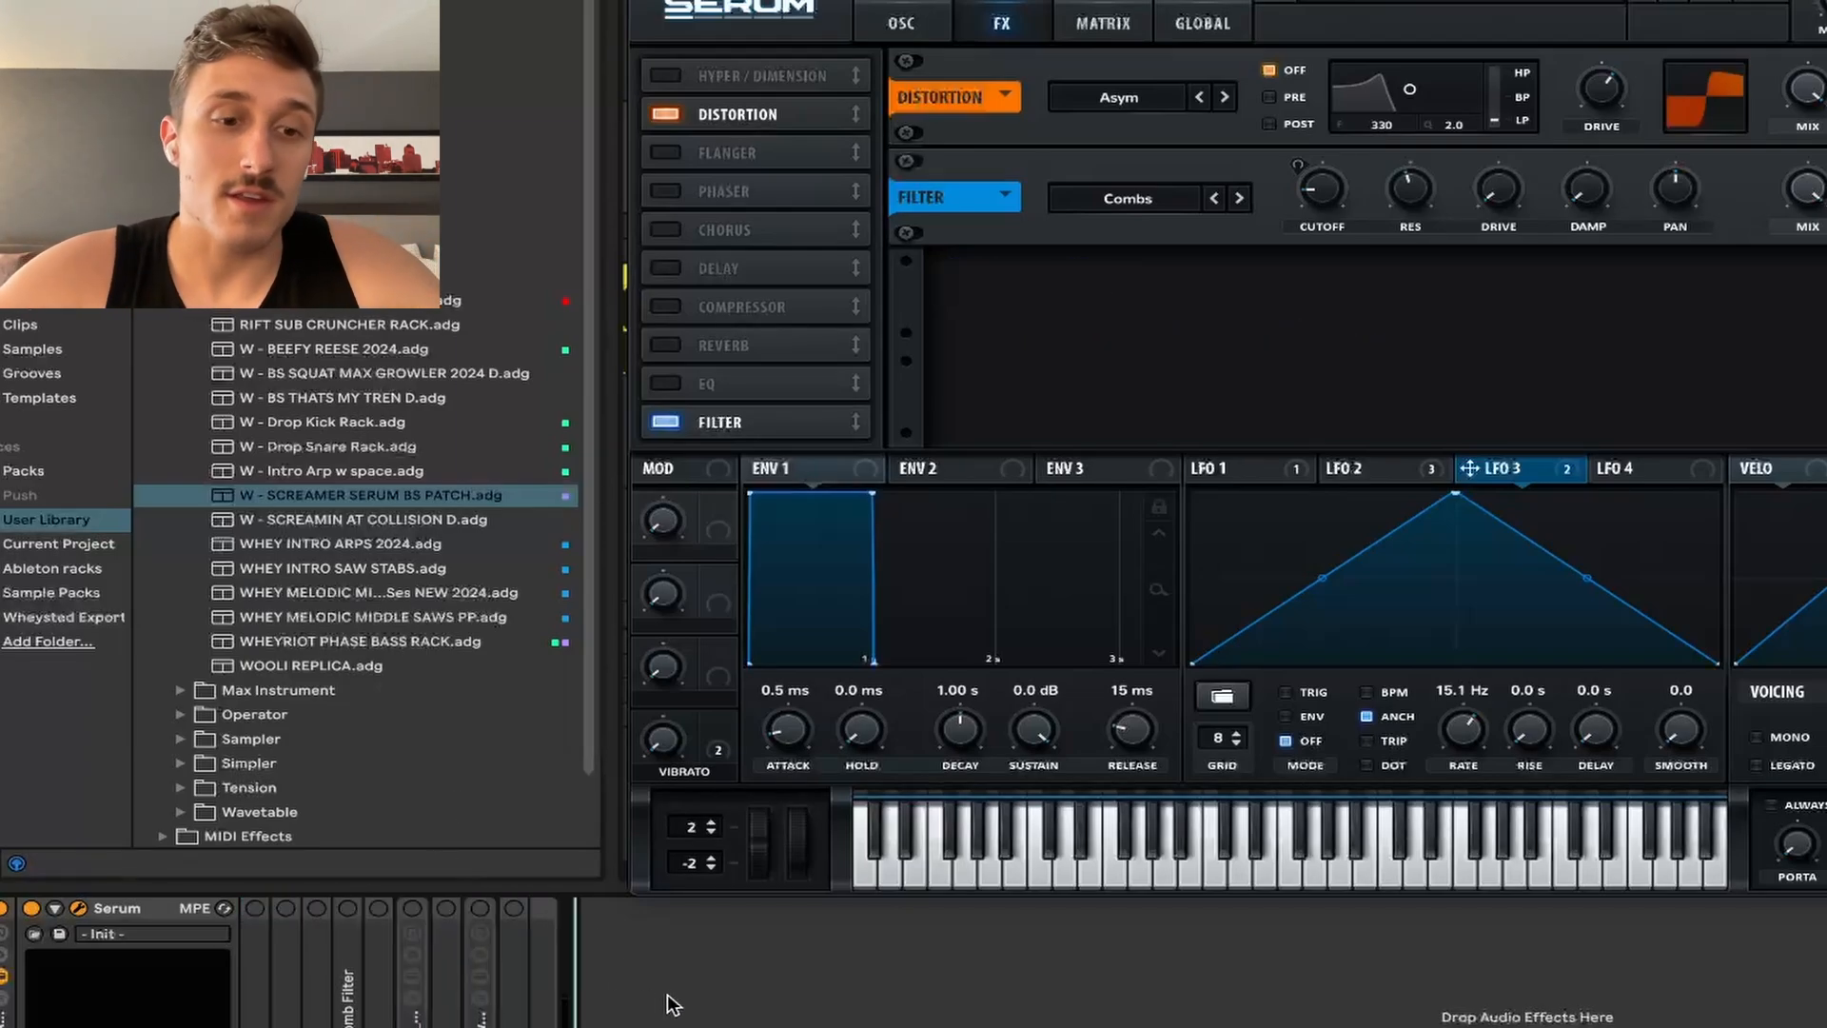
{"action": "double_click", "coordinate": [266, 961]}
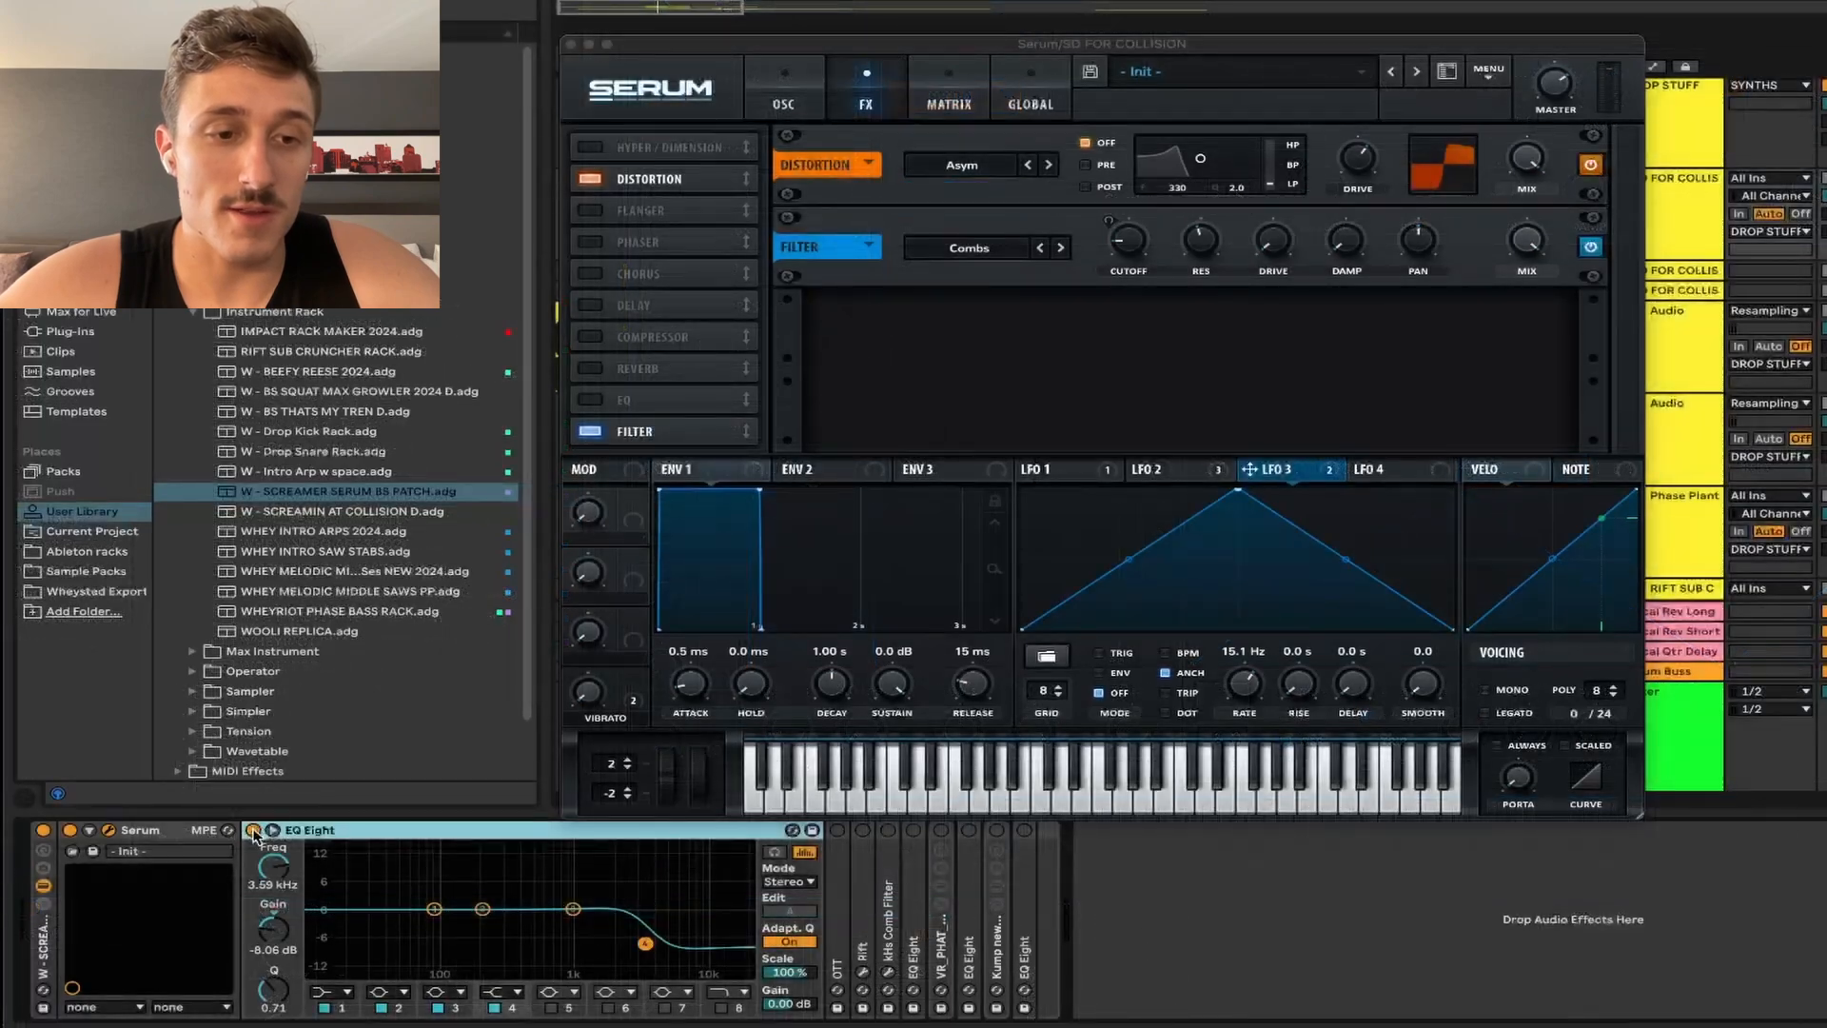
Step: Play the bass and compare it with EQ Eight bypassed, leaving EQ Eight on
{"action": "key", "text": "space"}
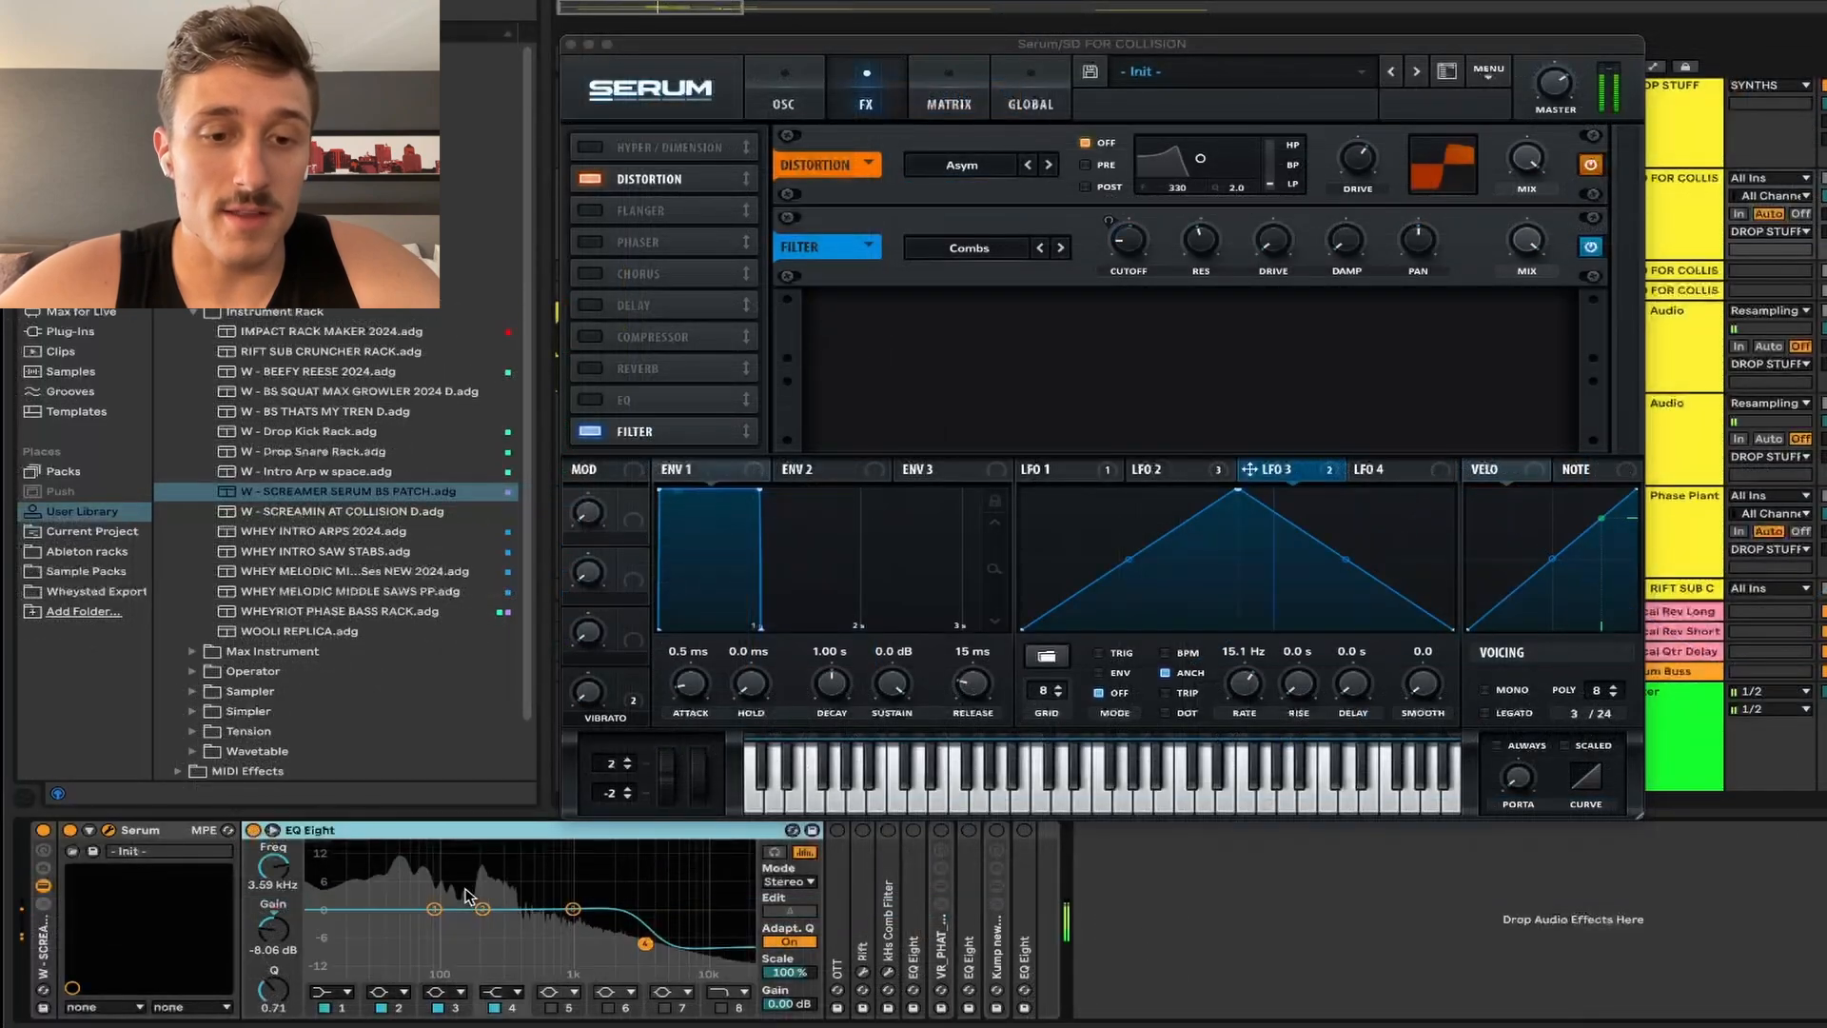
{"action": "left_click", "coordinate": [252, 831]}
{"action": "left_click", "coordinate": [783, 100]}
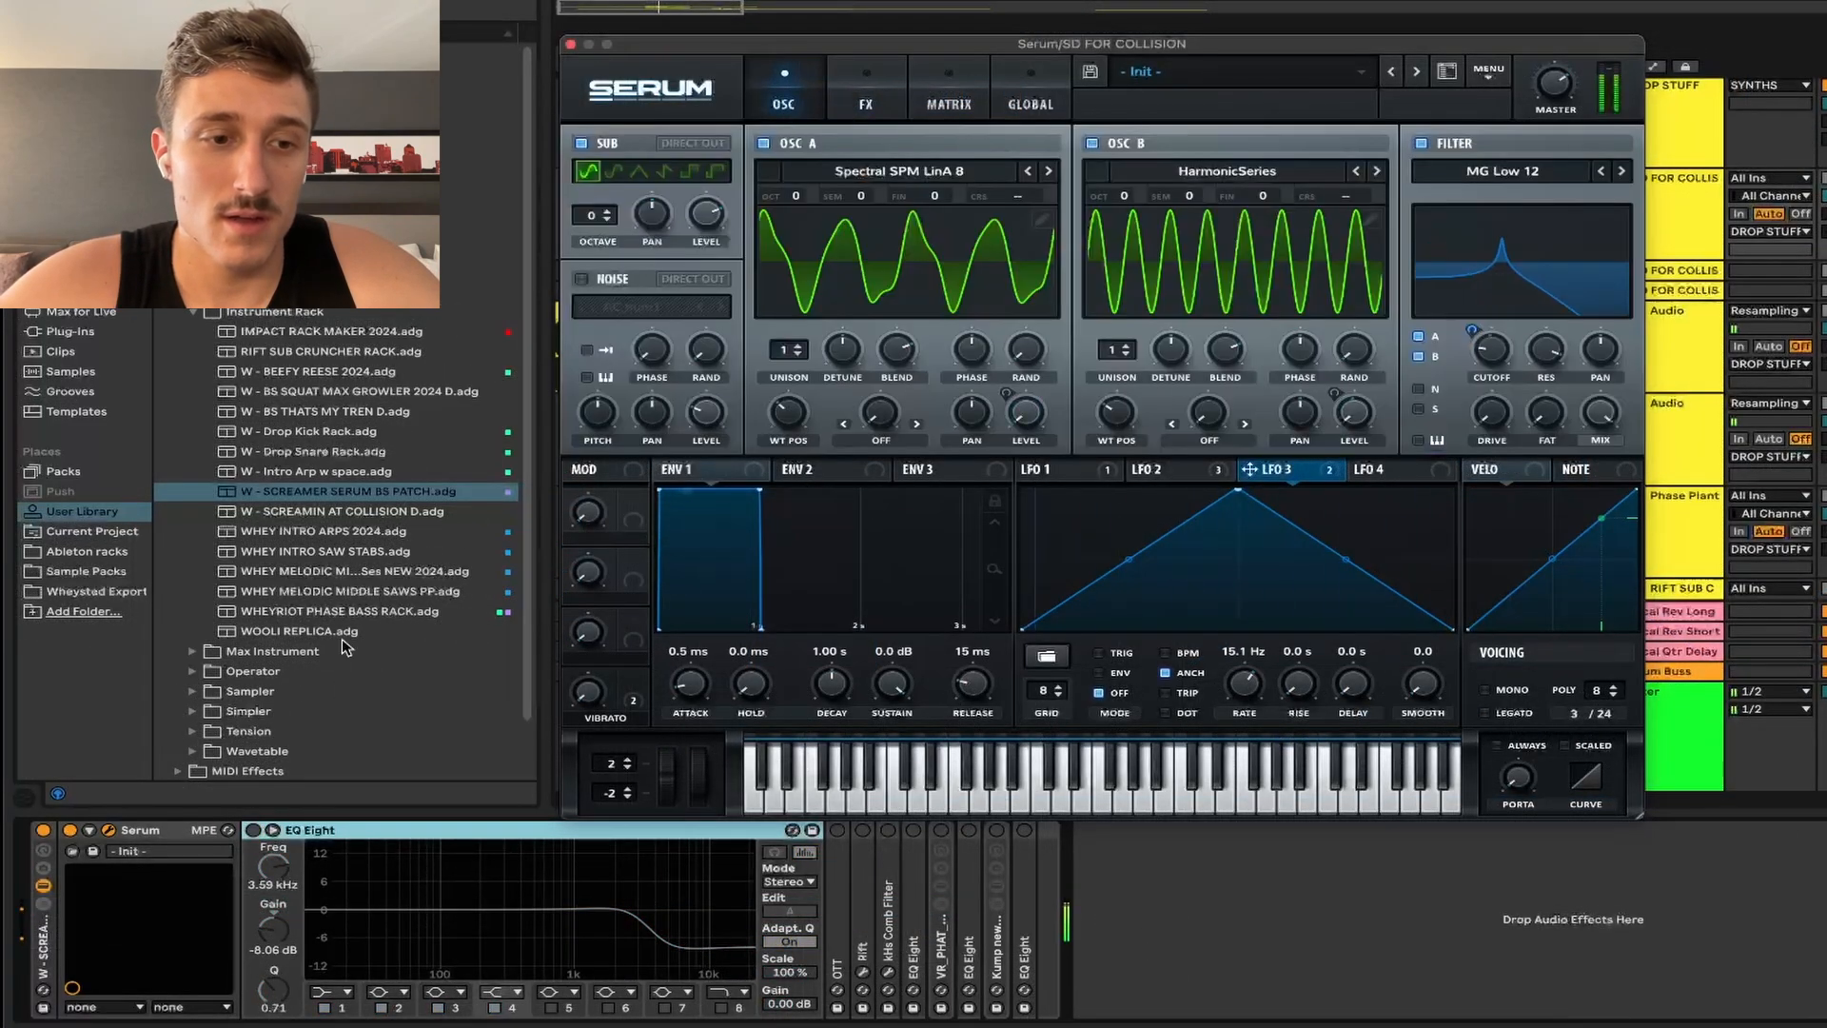
{"action": "left_click", "coordinate": [253, 830]}
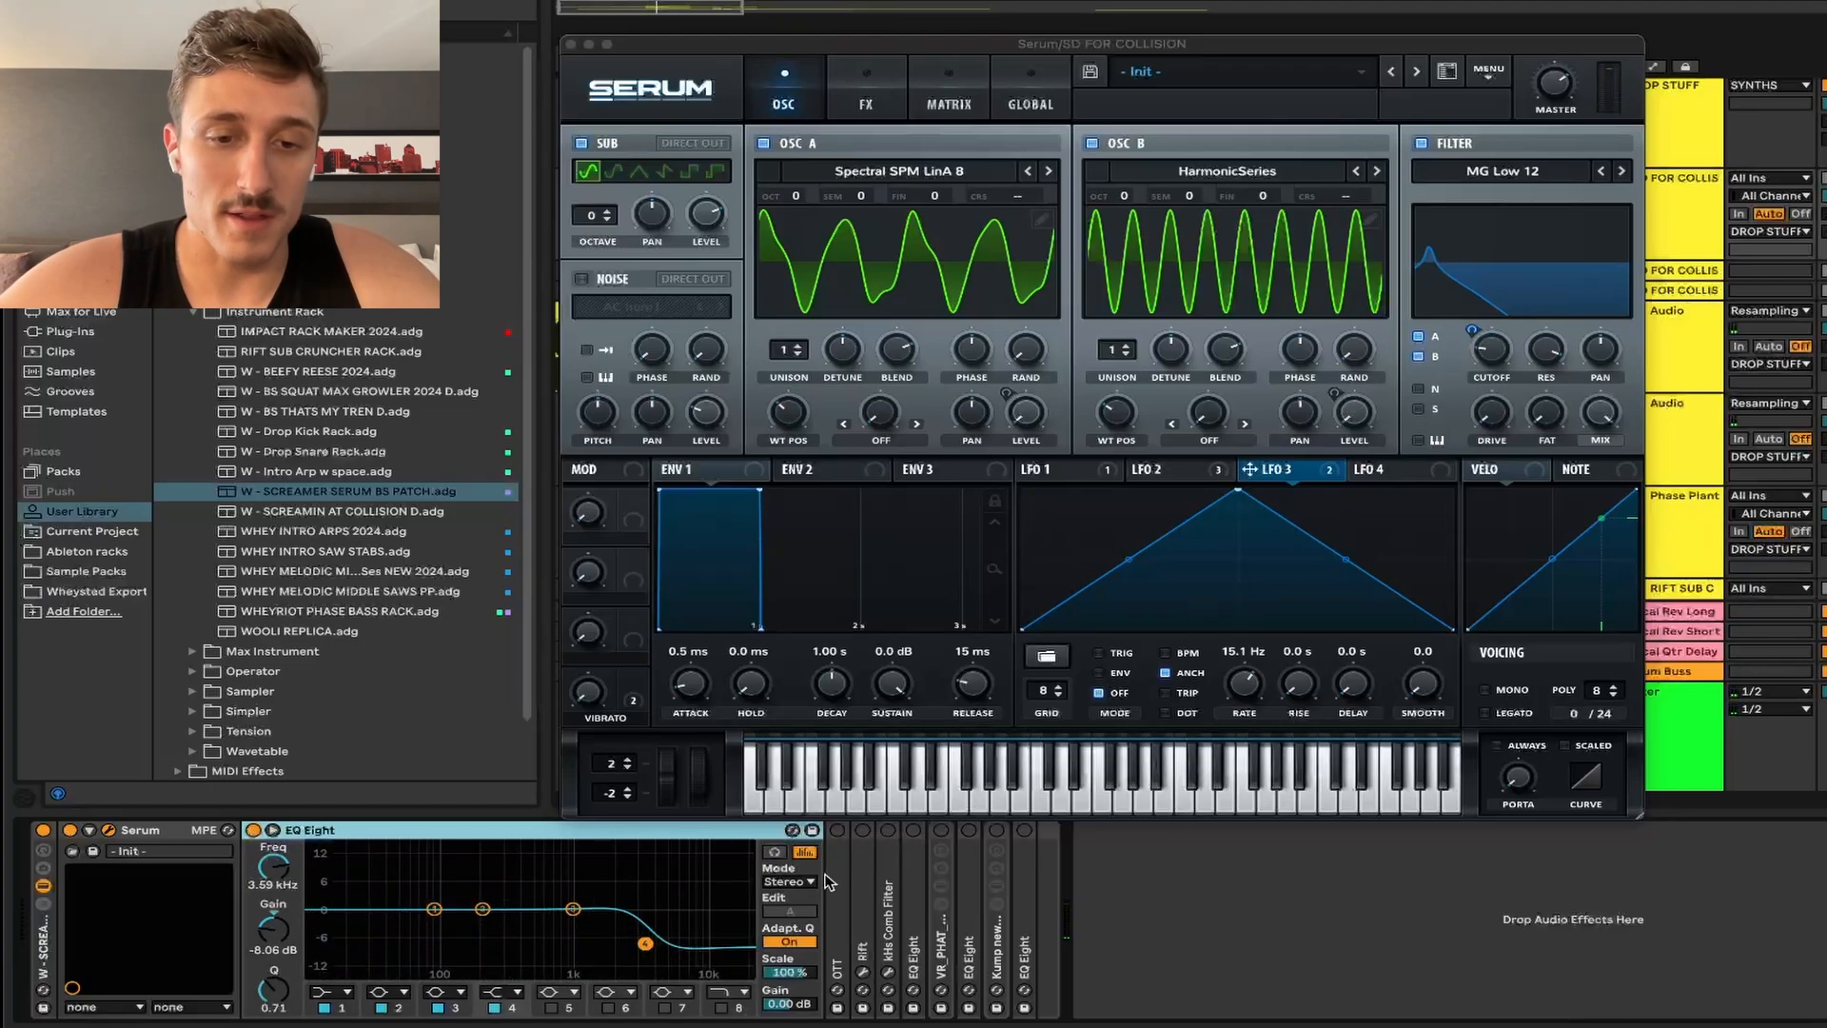
Step: Unfold the OTT device at 100% amount and the Rift device after it
{"action": "double_click", "coordinate": [831, 880]}
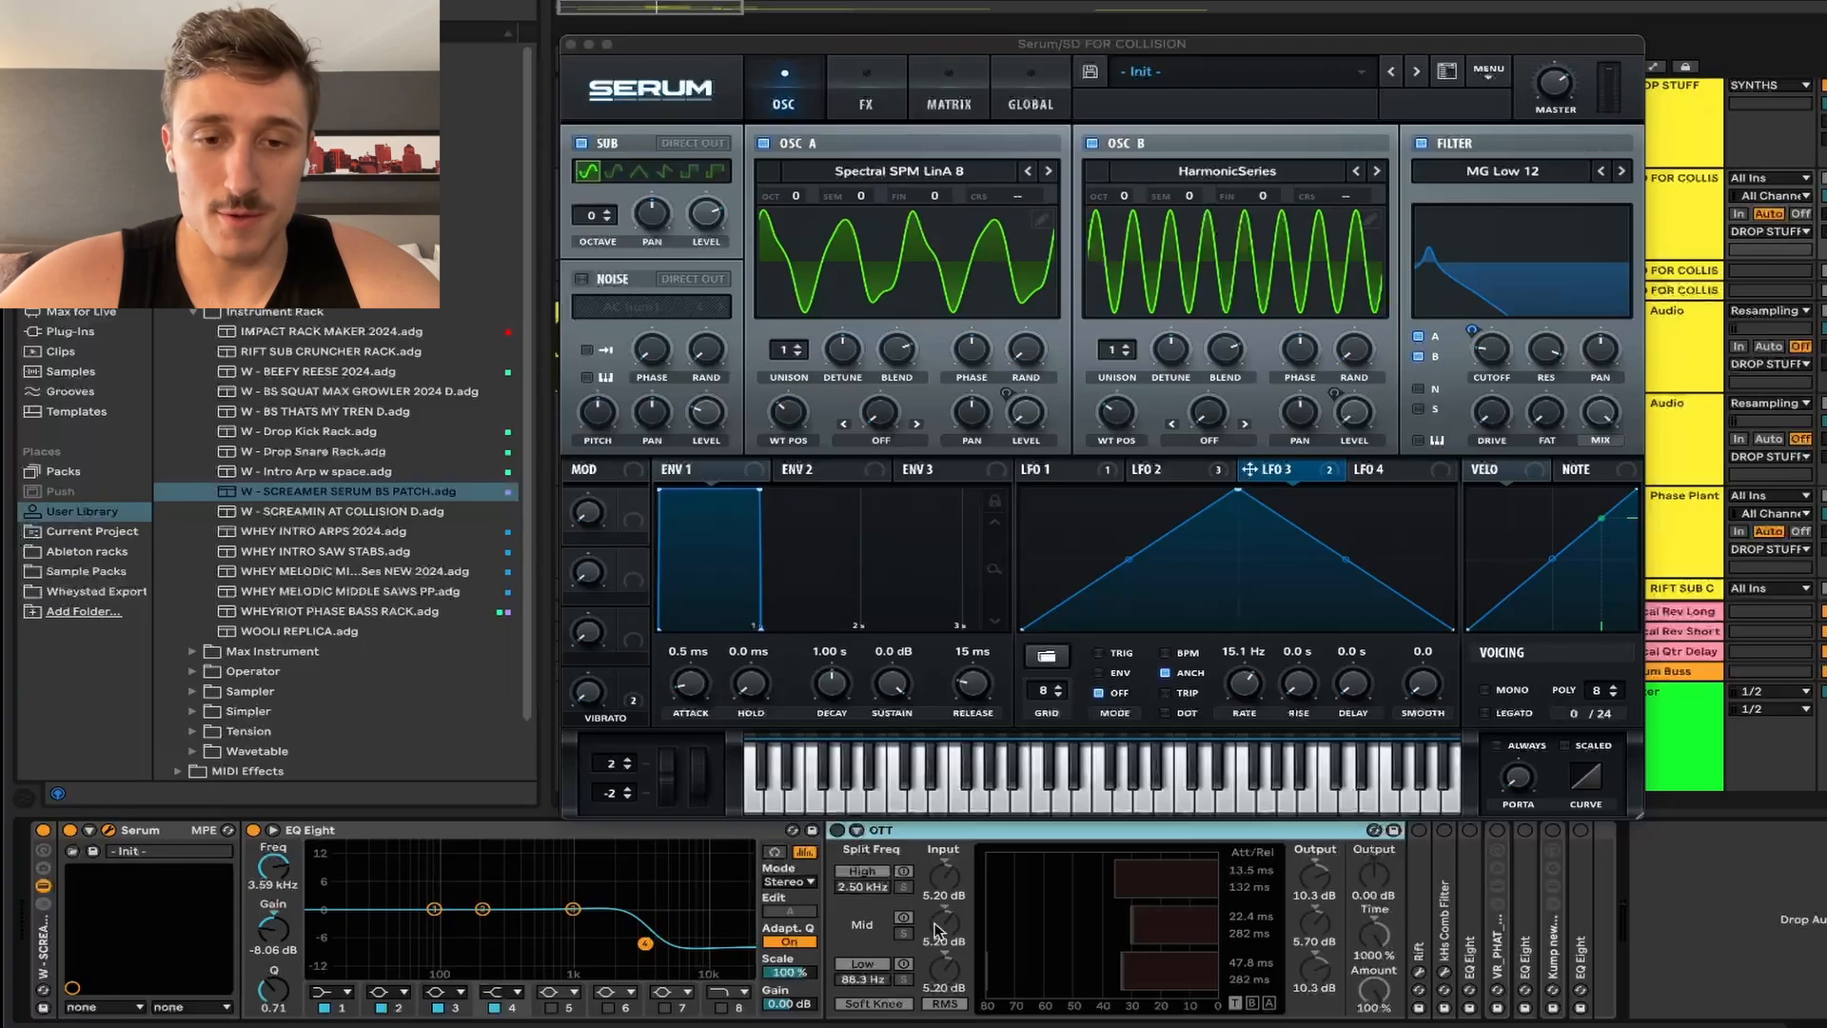
{"action": "left_click", "coordinate": [837, 830]}
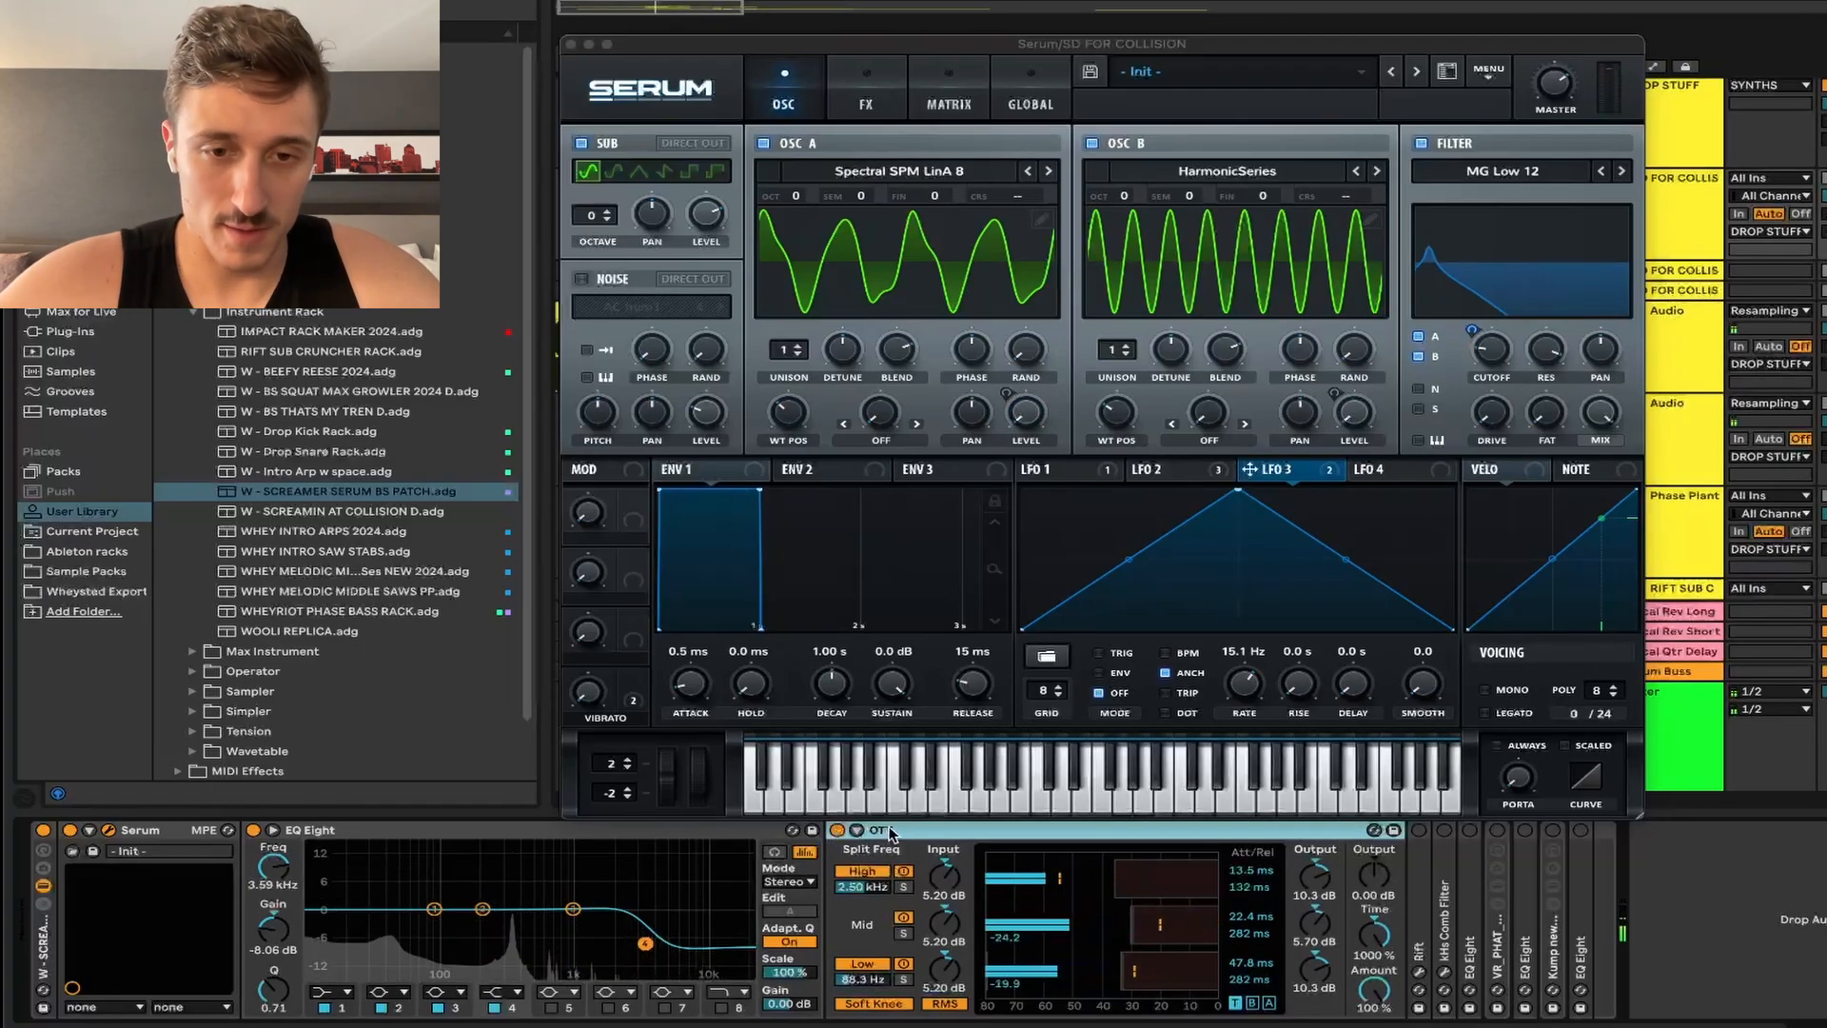
{"action": "double_click", "coordinate": [880, 830]}
{"action": "double_click", "coordinate": [842, 887]}
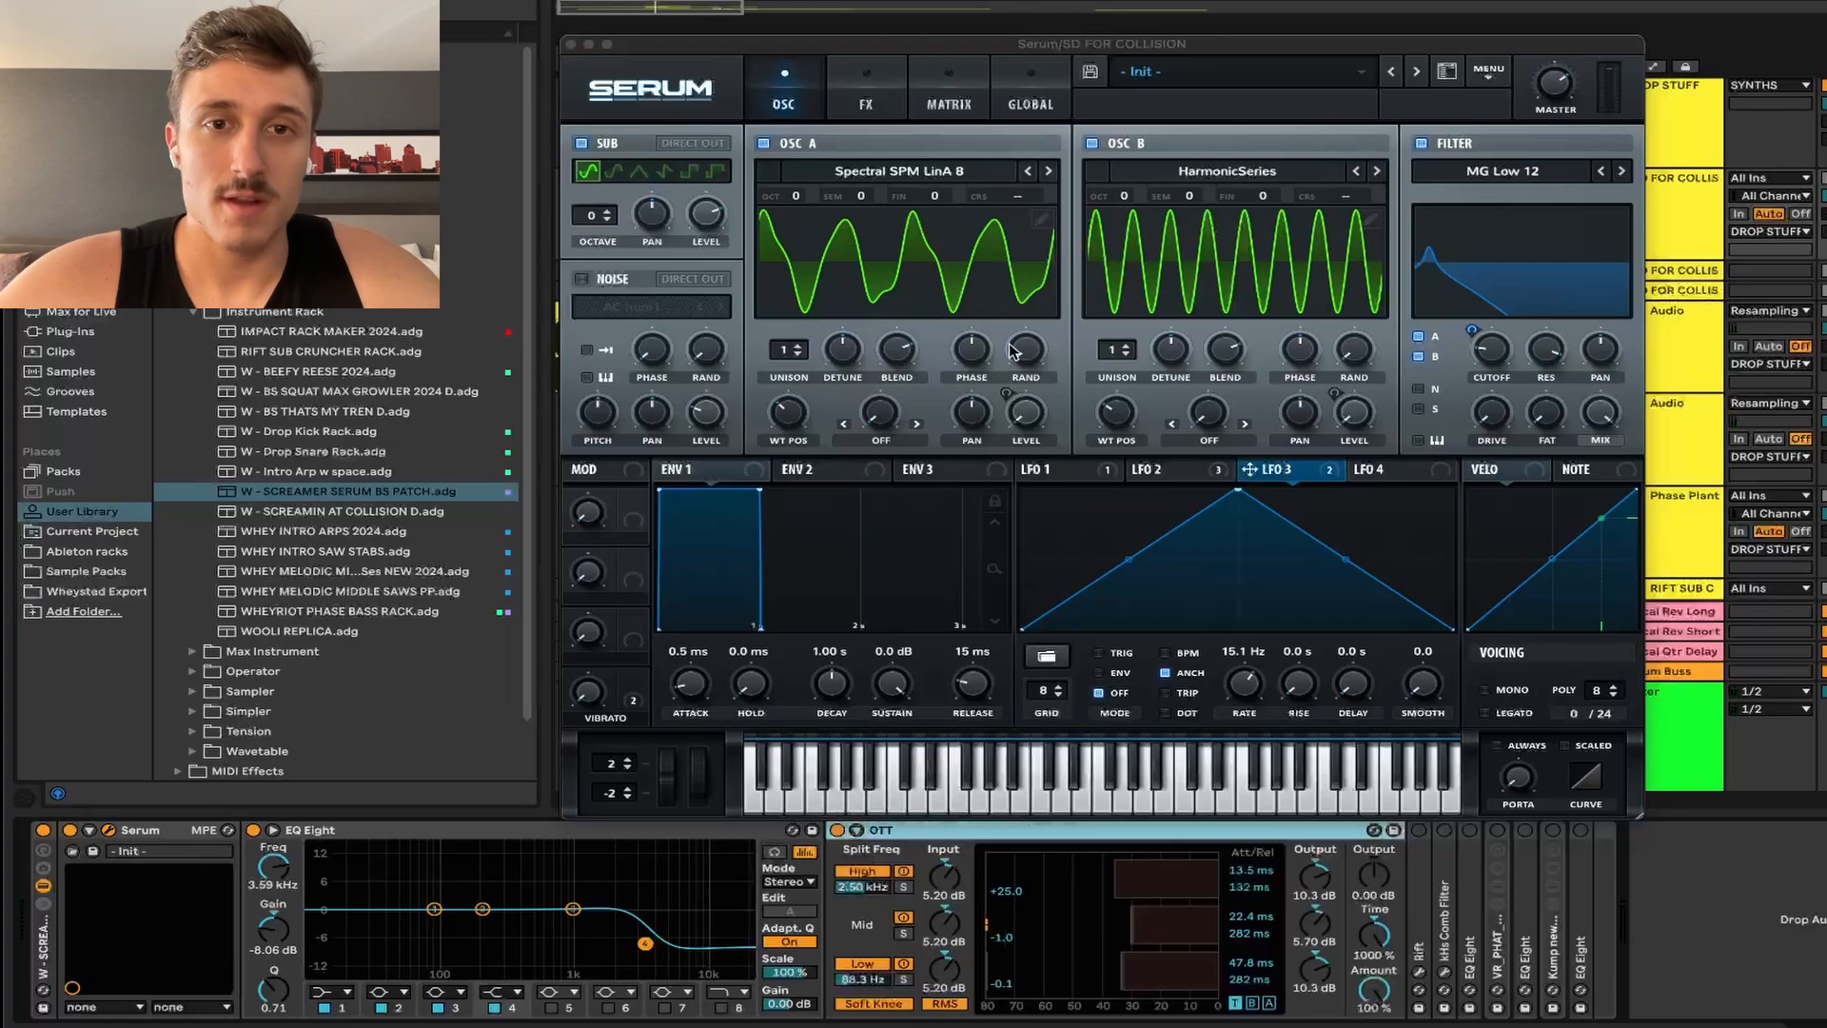
{"action": "left_click_drag", "start_coordinate": [1121, 46], "coordinate": [1121, 32]}
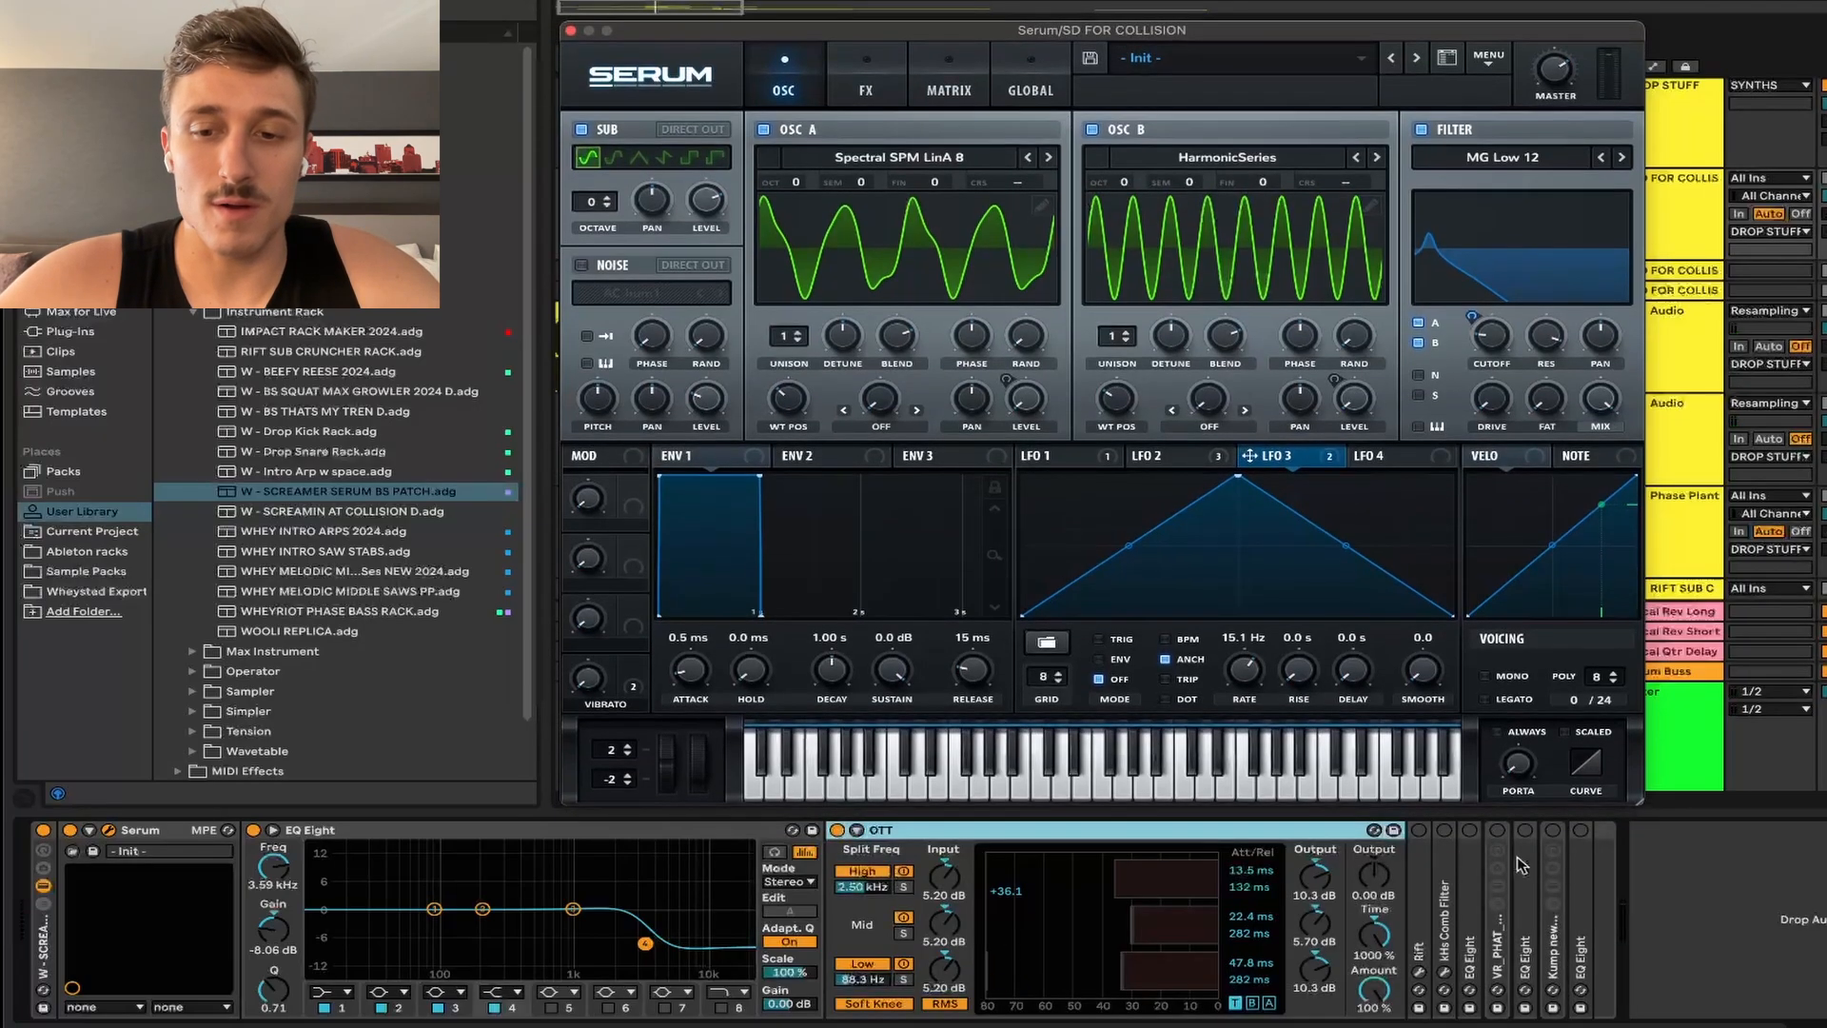
{"action": "double_click", "coordinate": [1425, 900]}
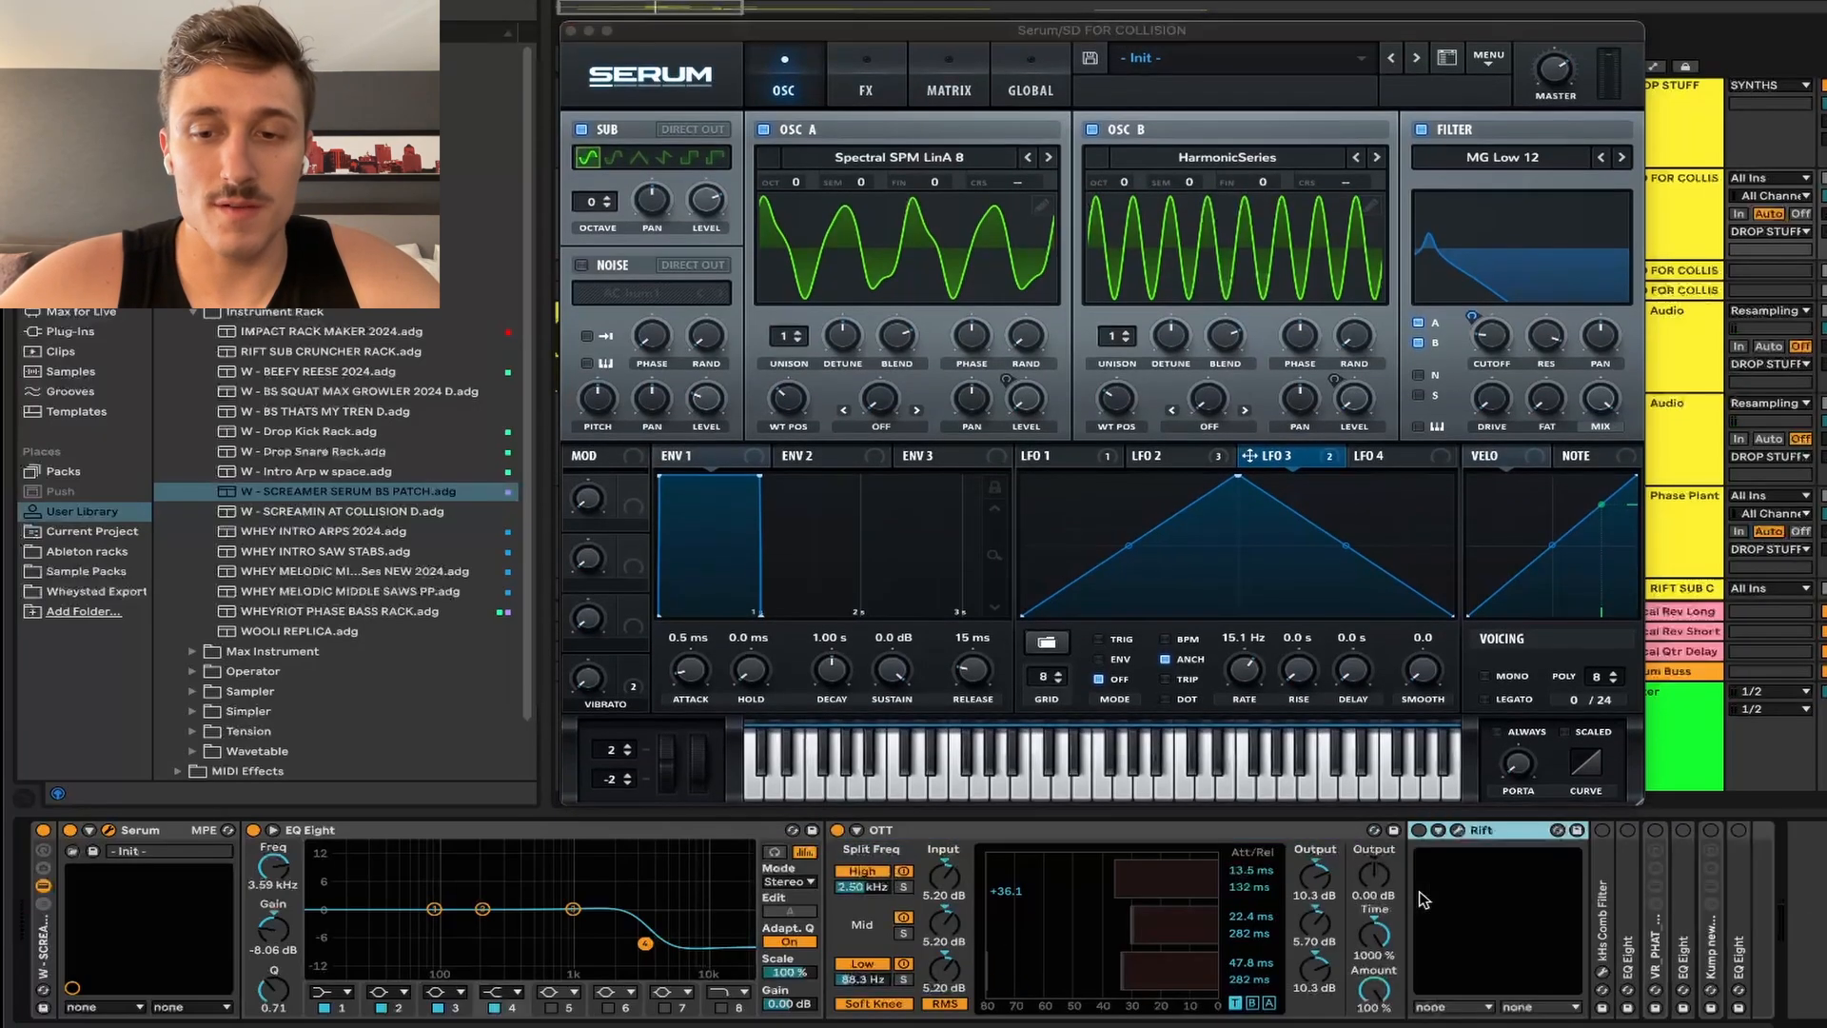
Step: Audition the bass through Rift's Clip Resin preset in its plugin window
{"action": "left_click", "coordinate": [1458, 831]}
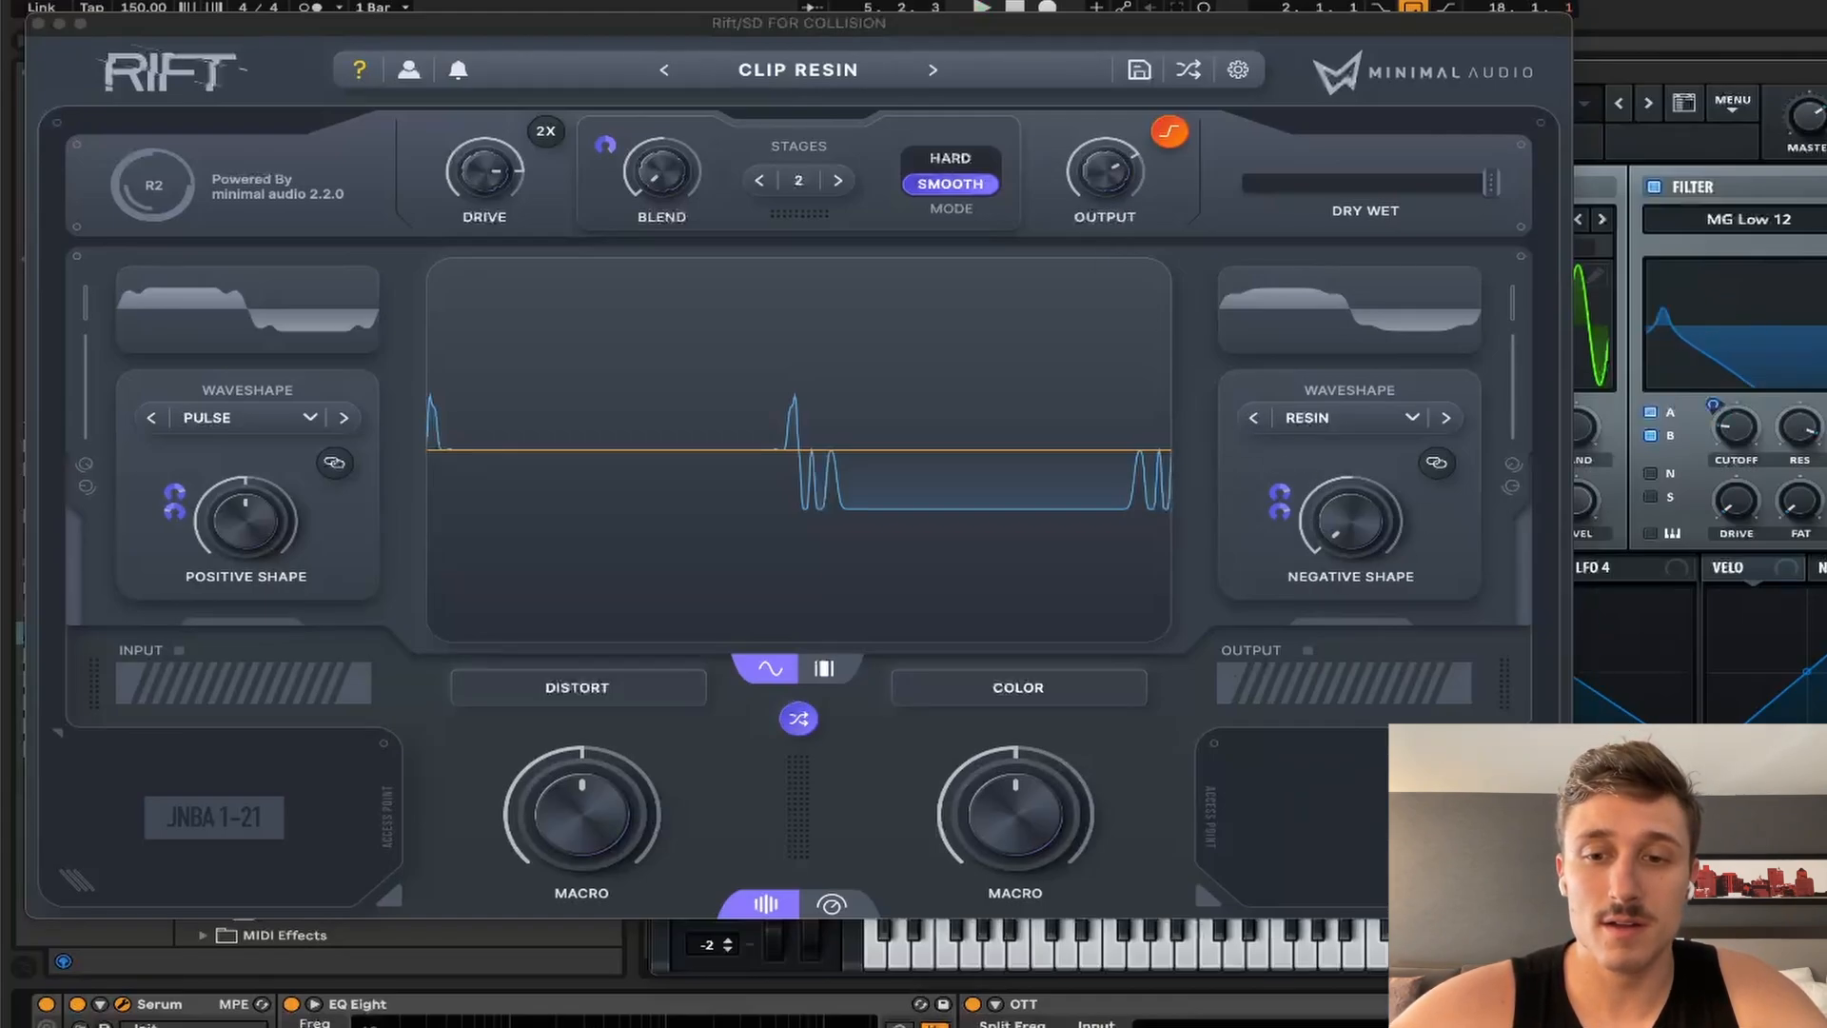
{"action": "key", "text": "space"}
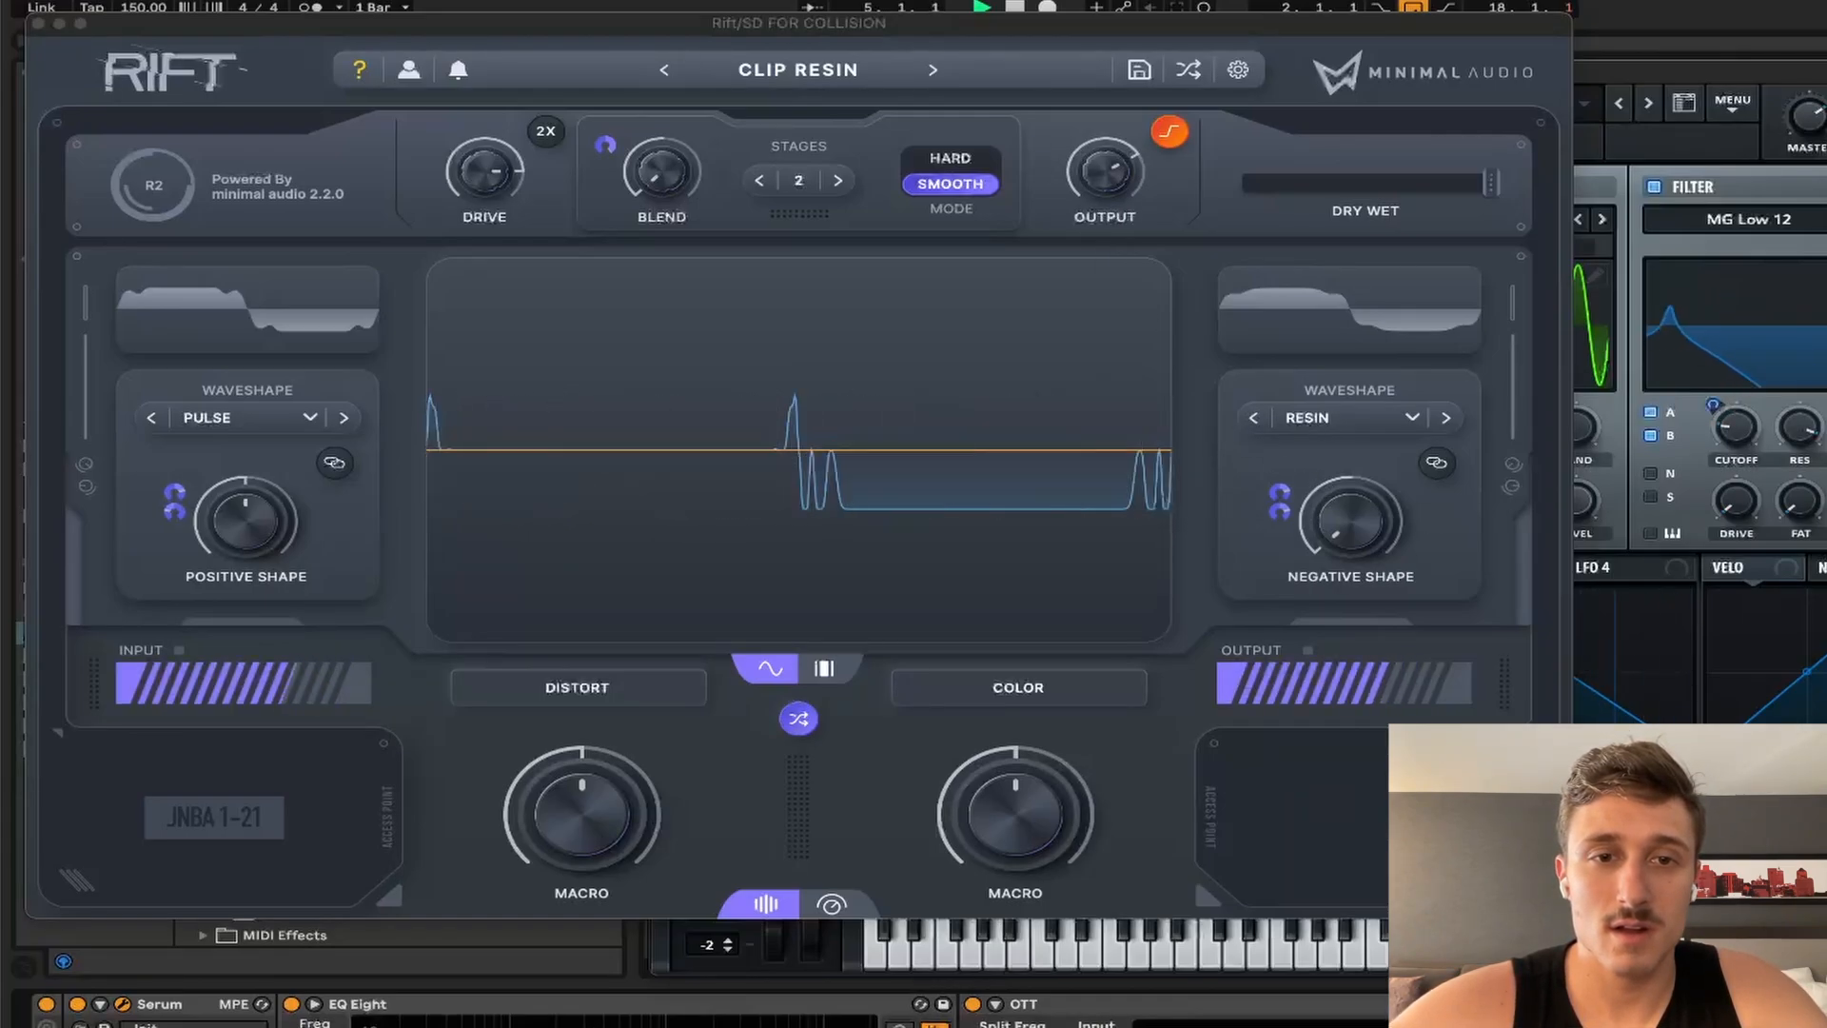
{"action": "key", "text": "space"}
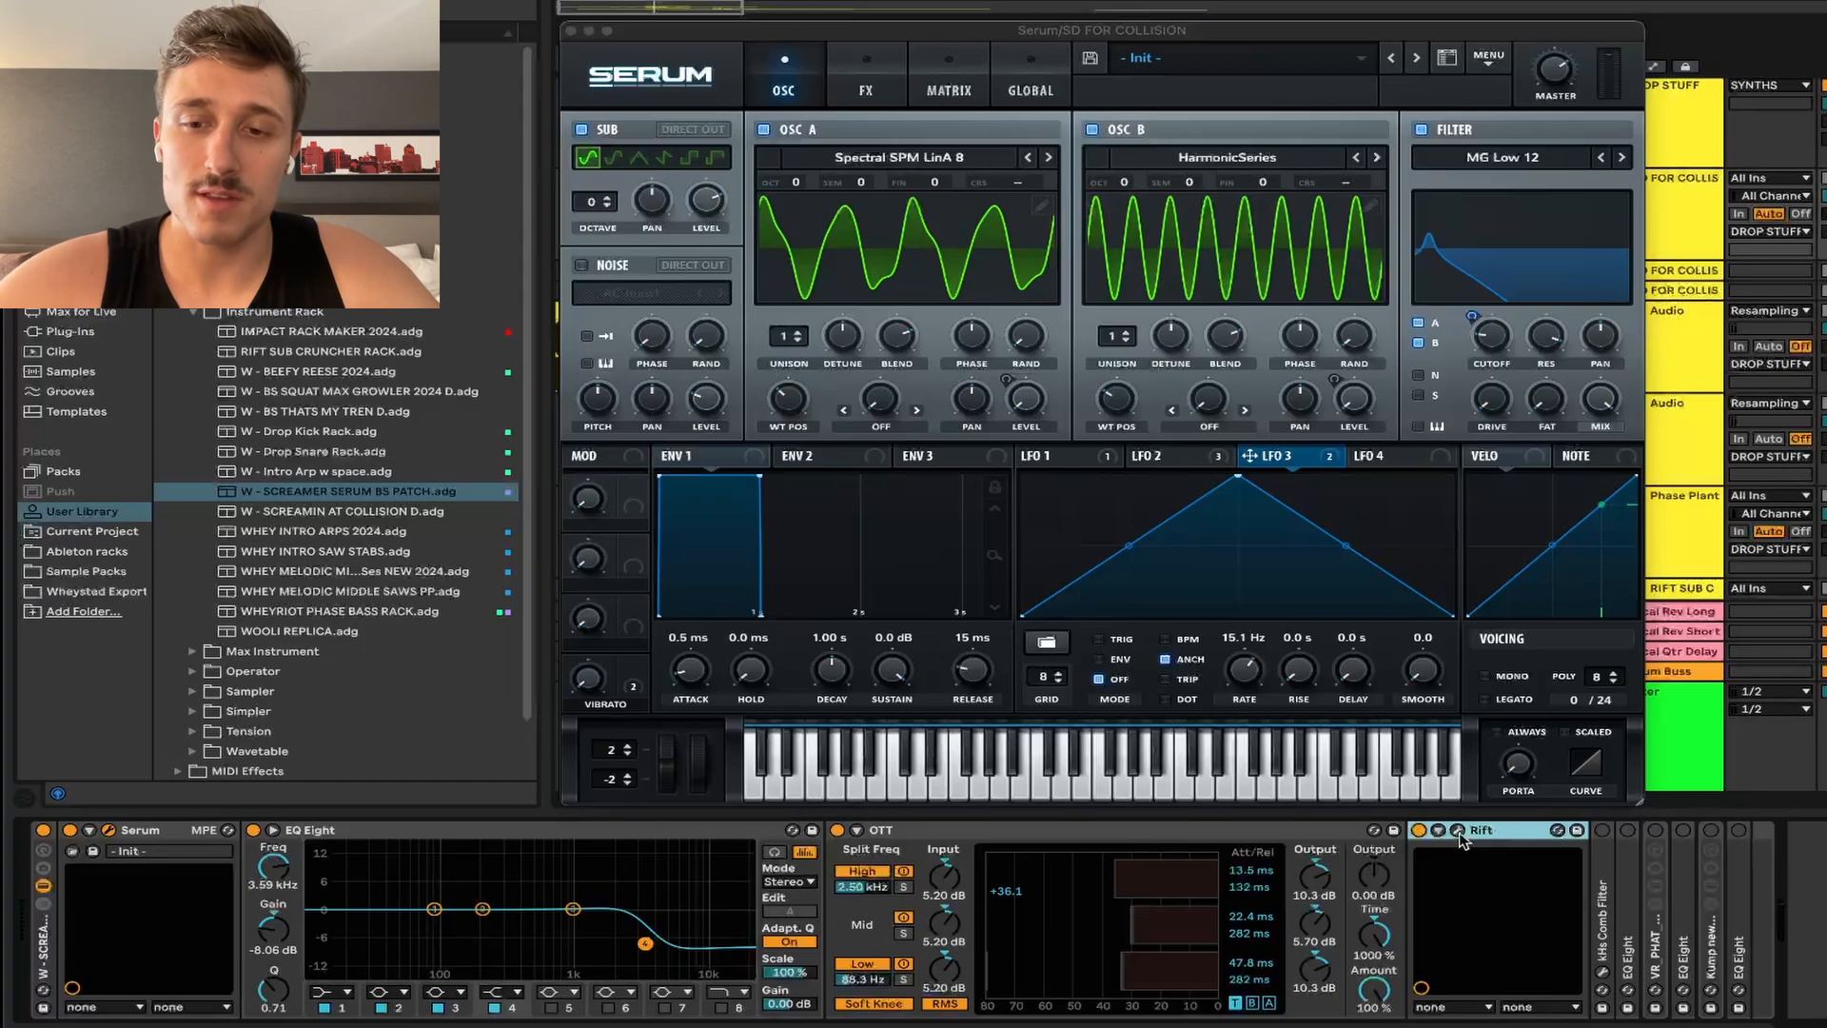
{"action": "left_click", "coordinate": [1458, 831]}
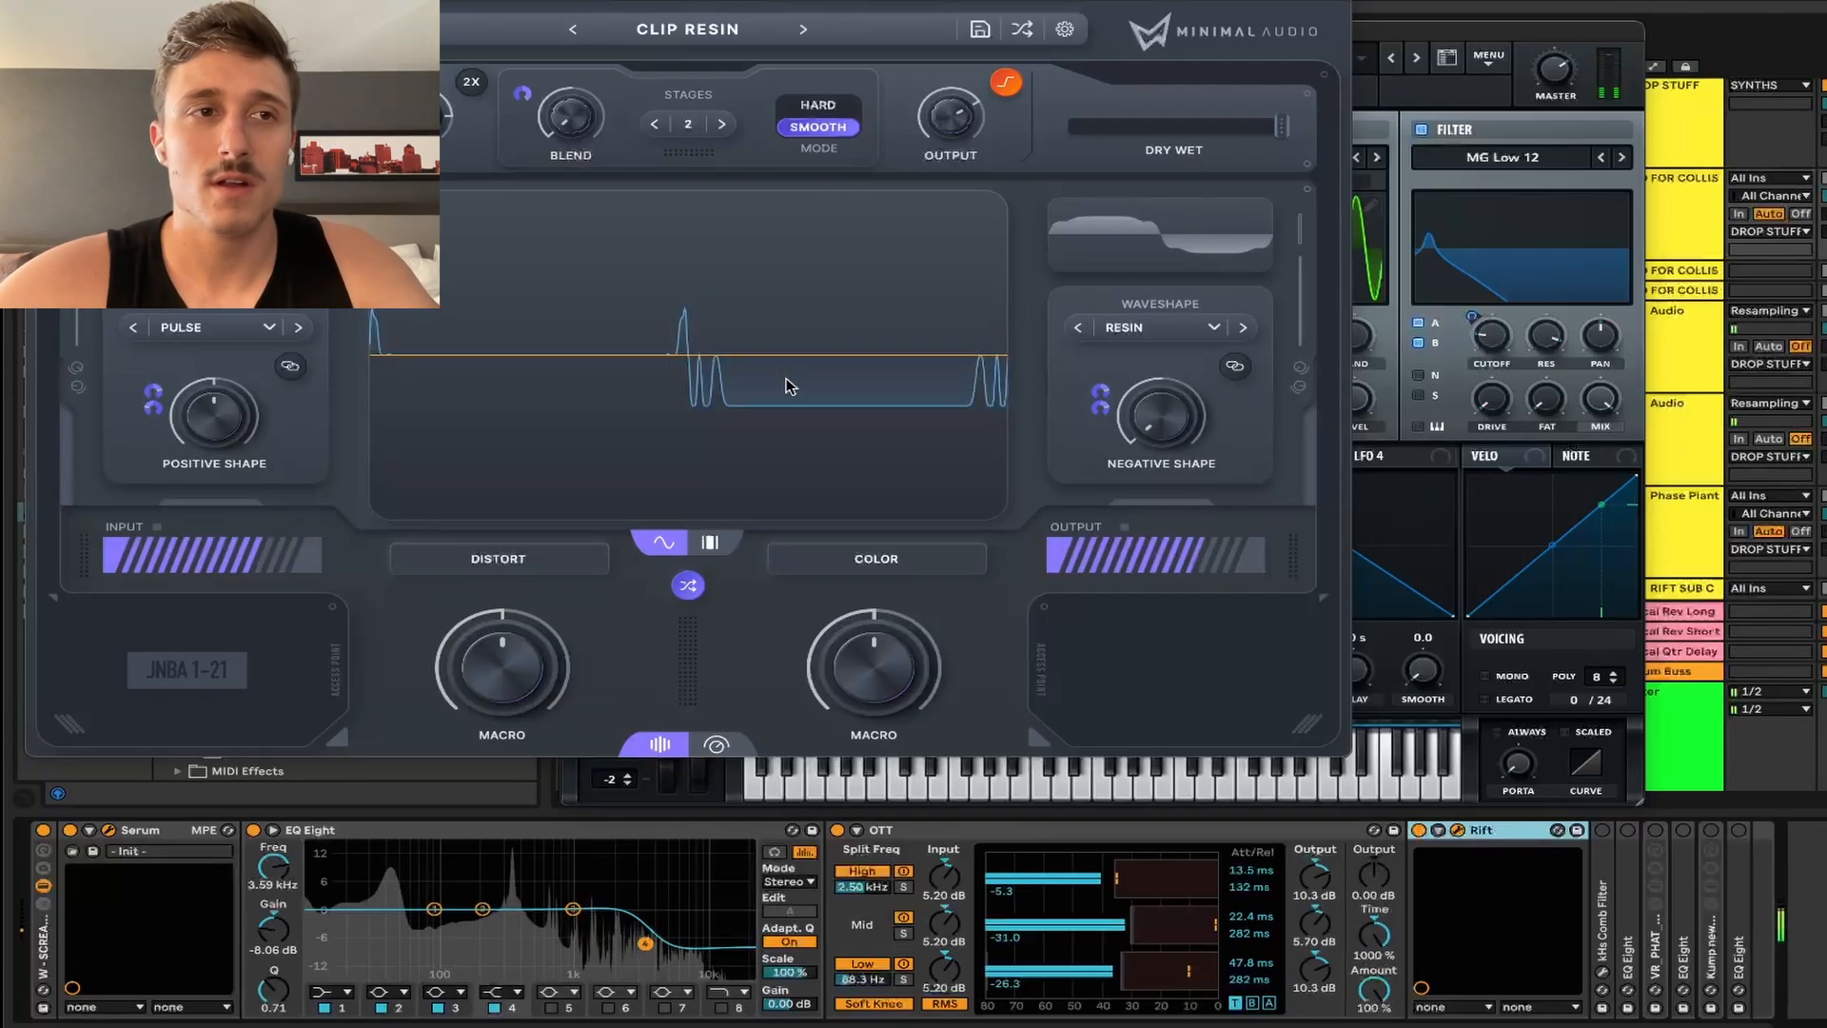
Step: Unfold the kHs Comb Filter and play the bass with the SPAN analyzer visible
{"action": "double_click", "coordinate": [1601, 932]}
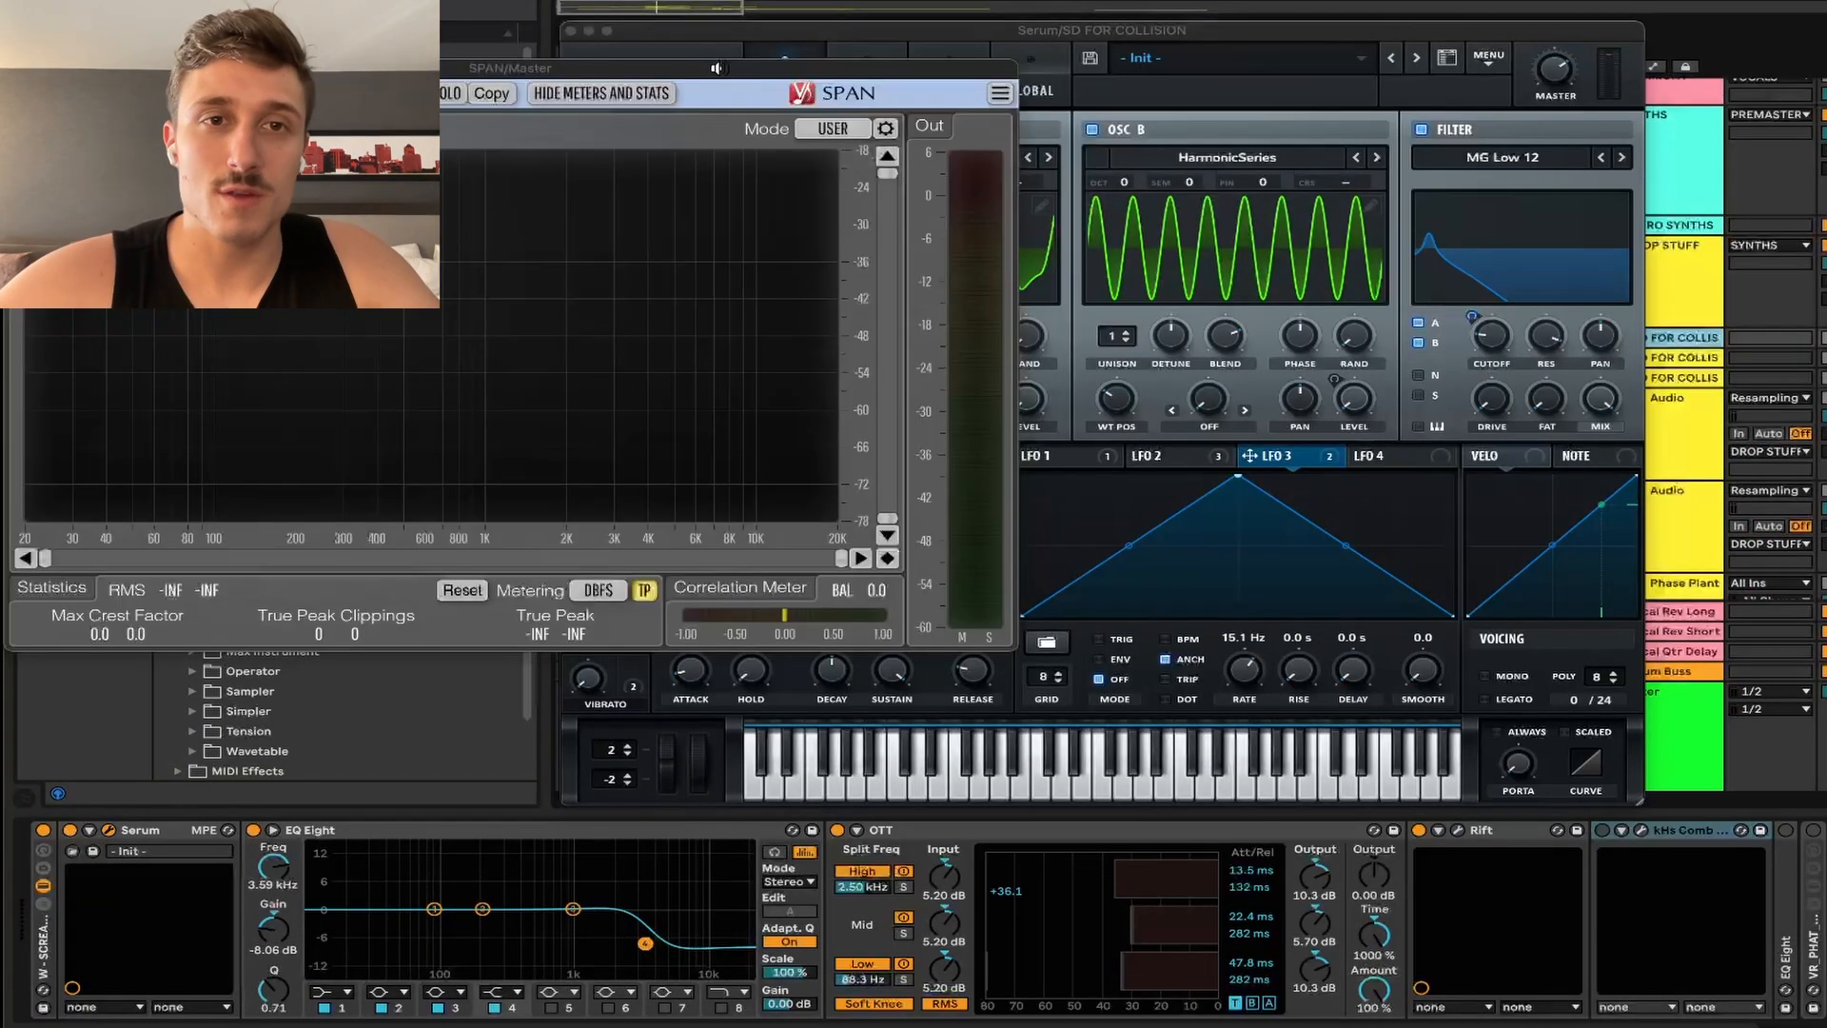
{"action": "left_click_drag", "start_coordinate": [724, 64], "coordinate": [1018, 300]}
{"action": "key", "text": "space"}
{"action": "key", "text": "space"}
{"action": "left_click", "coordinate": [1019, 80]}
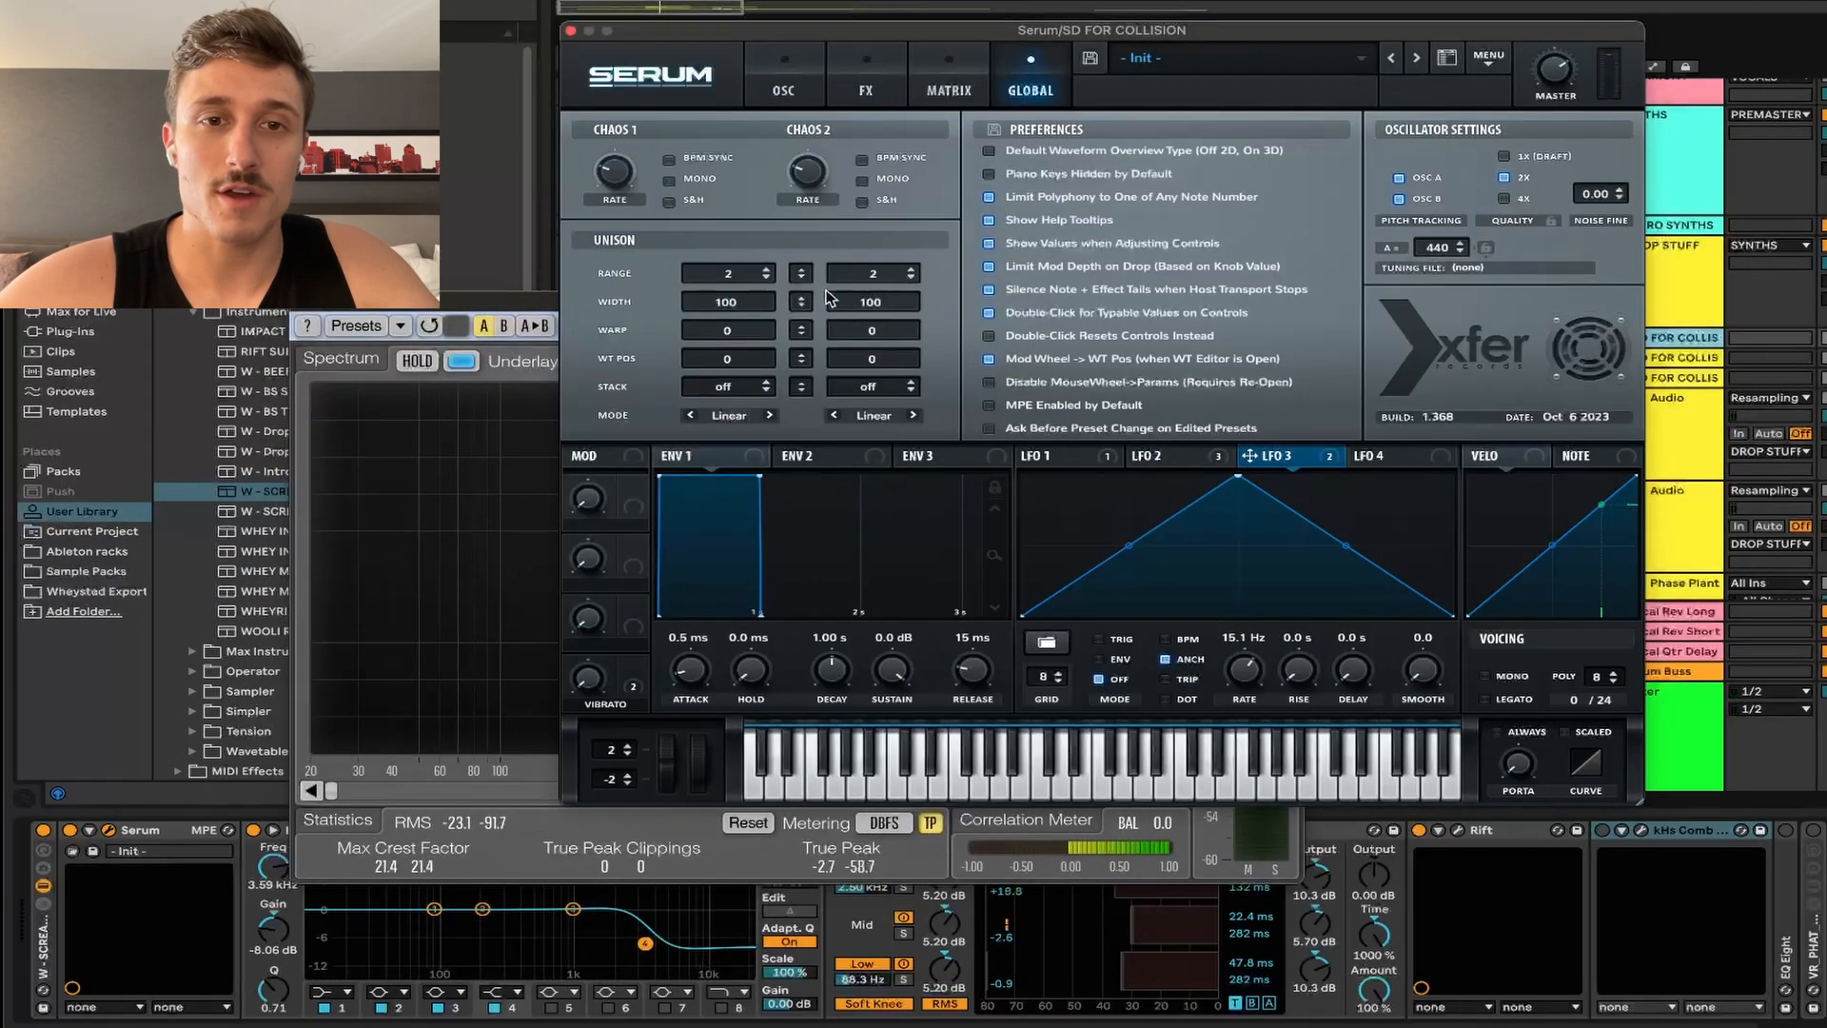
Step: Compare the bass in SPAN with the kHs Comb Filter bypassed and re-enabled
{"action": "left_click", "coordinate": [807, 93]}
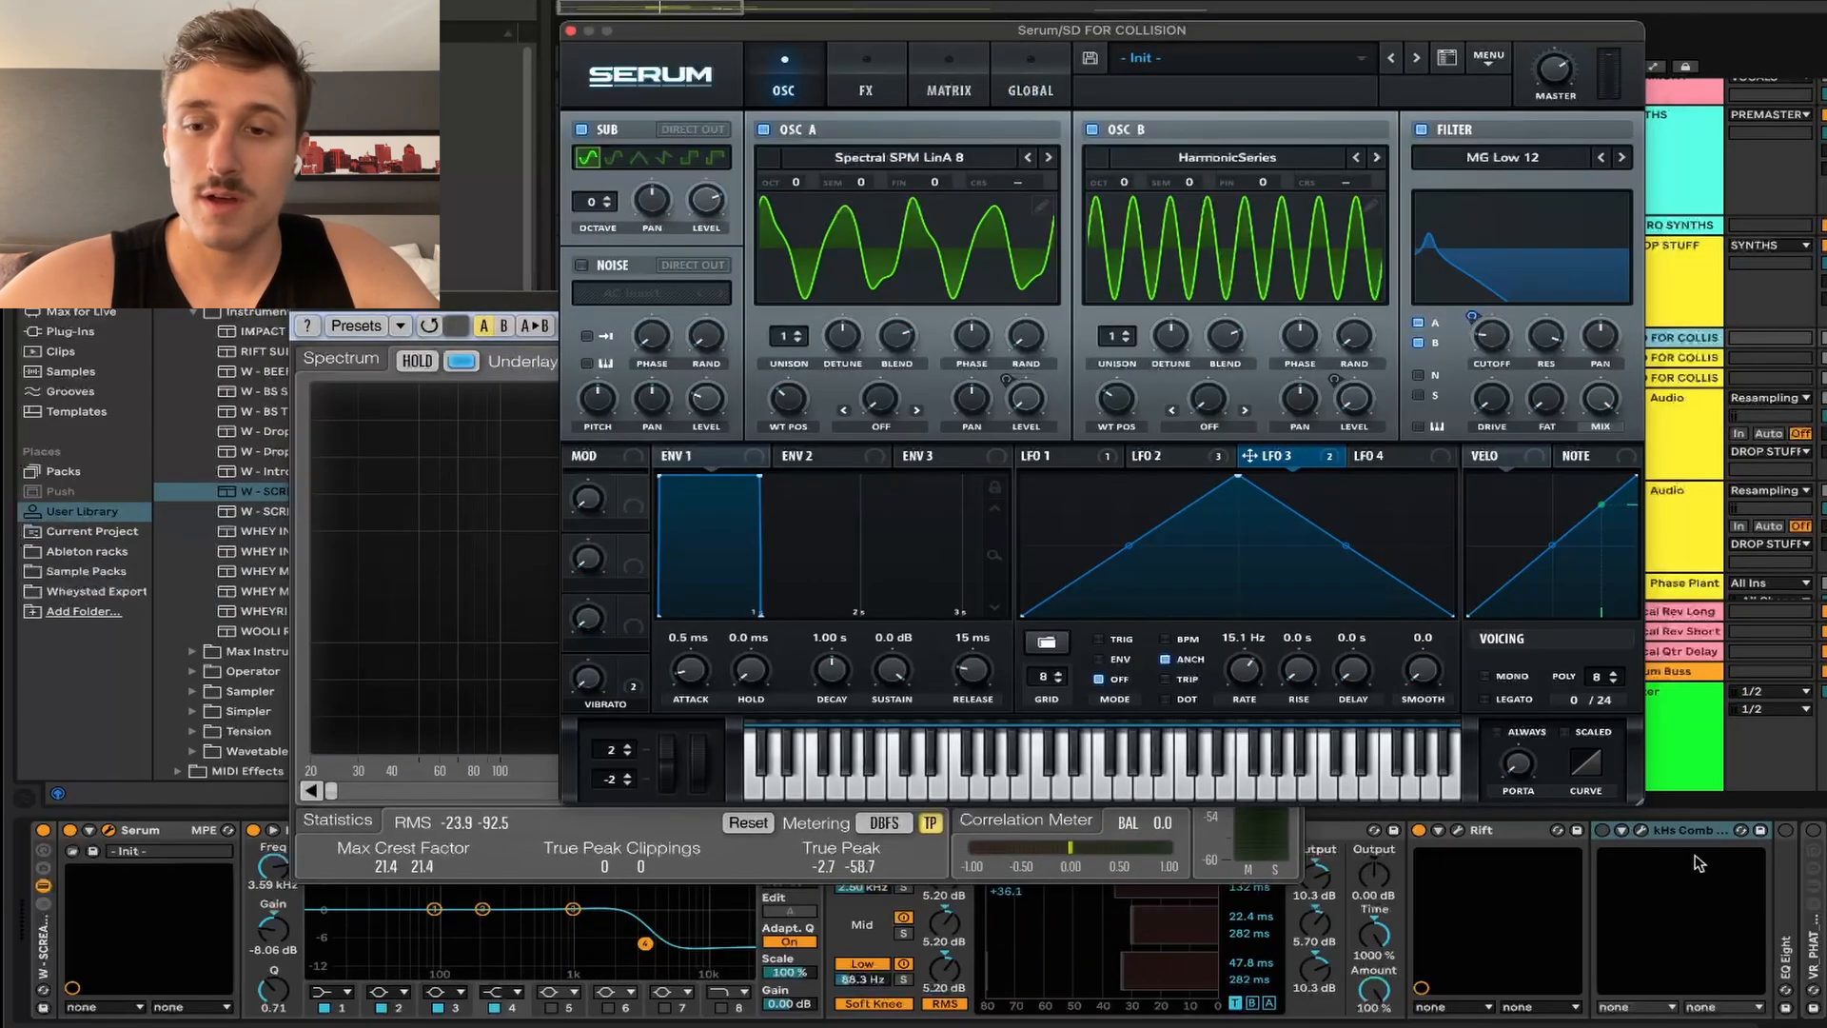
{"action": "left_click", "coordinate": [1601, 833]}
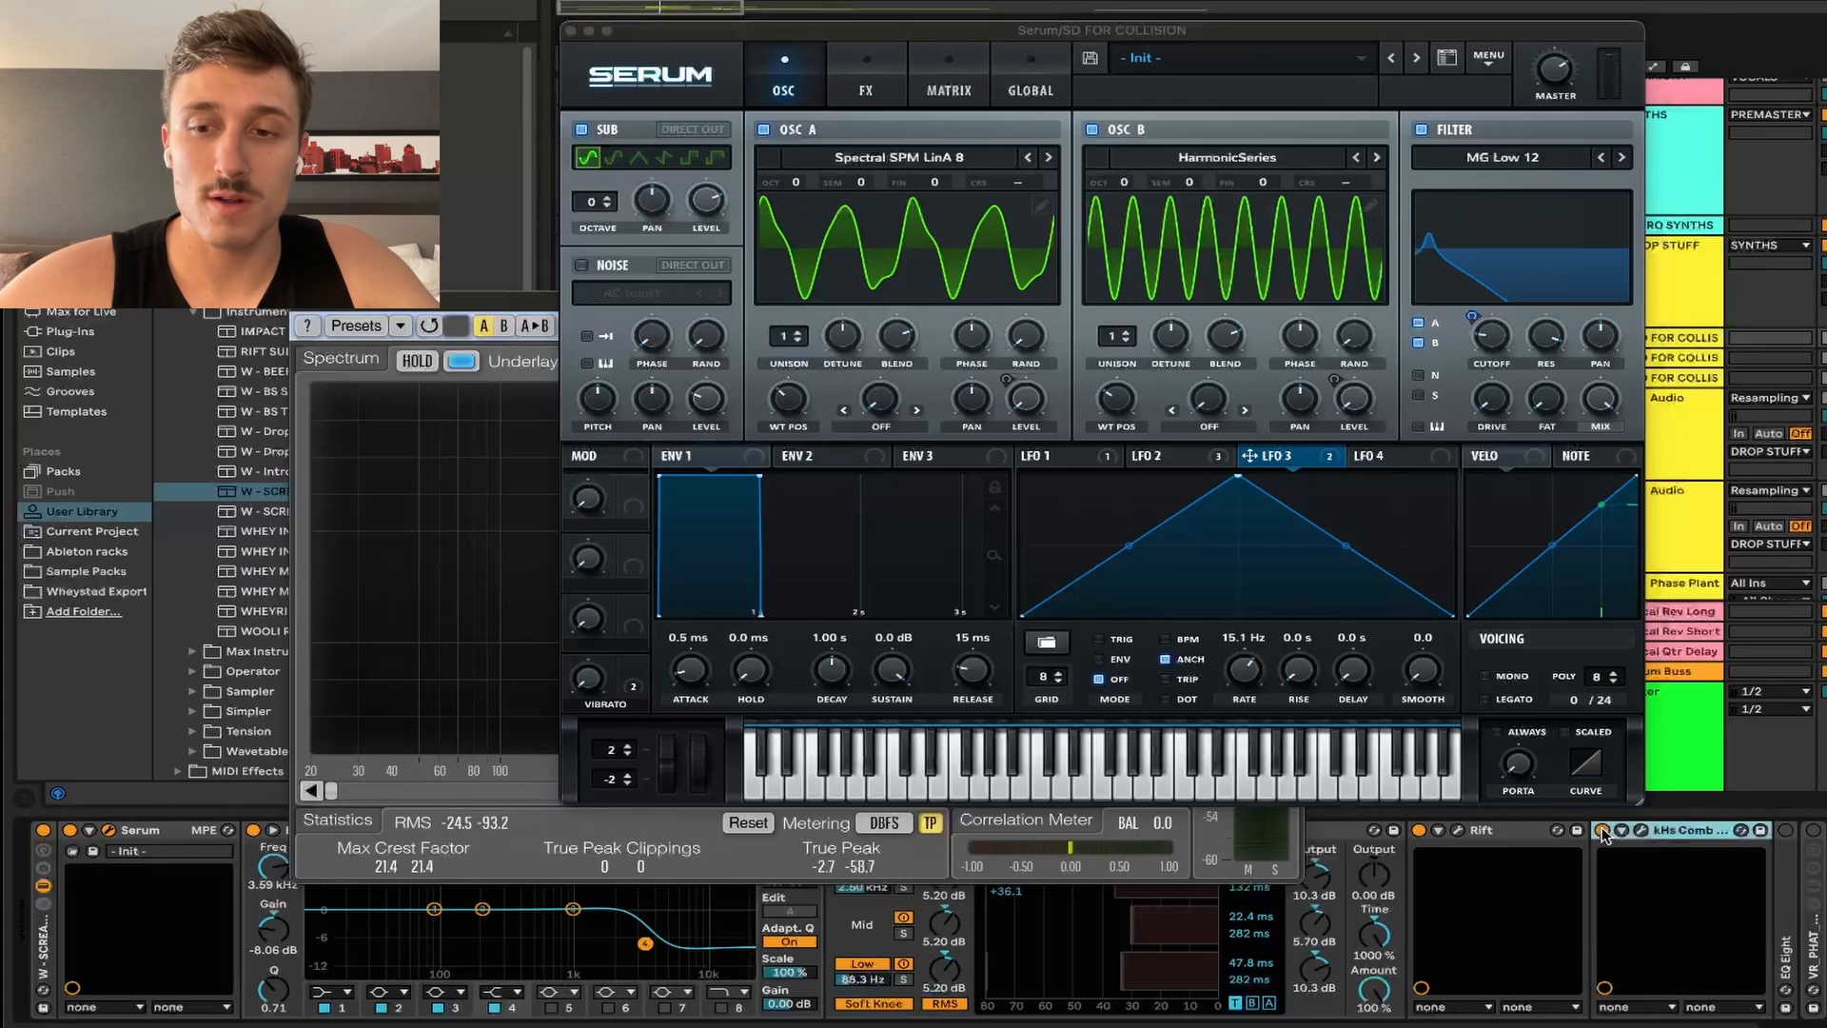
{"action": "left_click_drag", "start_coordinate": [526, 305], "coordinate": [805, 135]}
{"action": "key", "text": "space"}
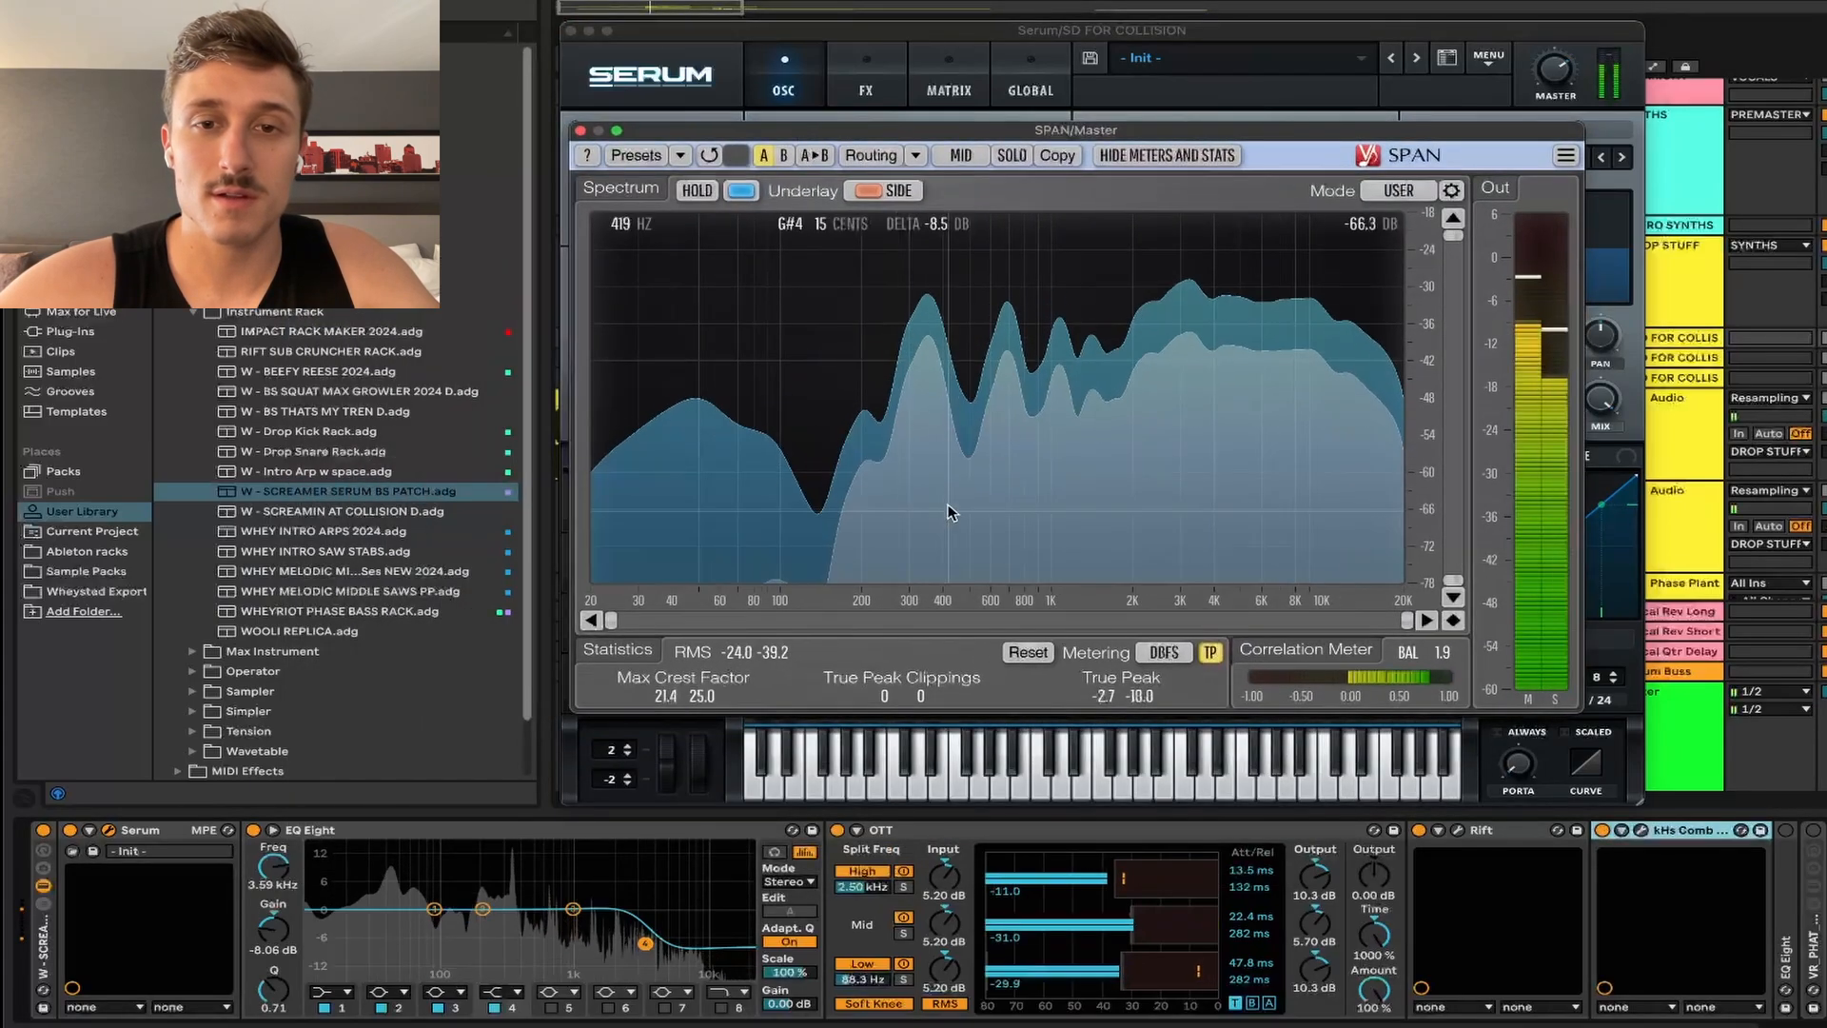
{"action": "left_click", "coordinate": [1604, 833]}
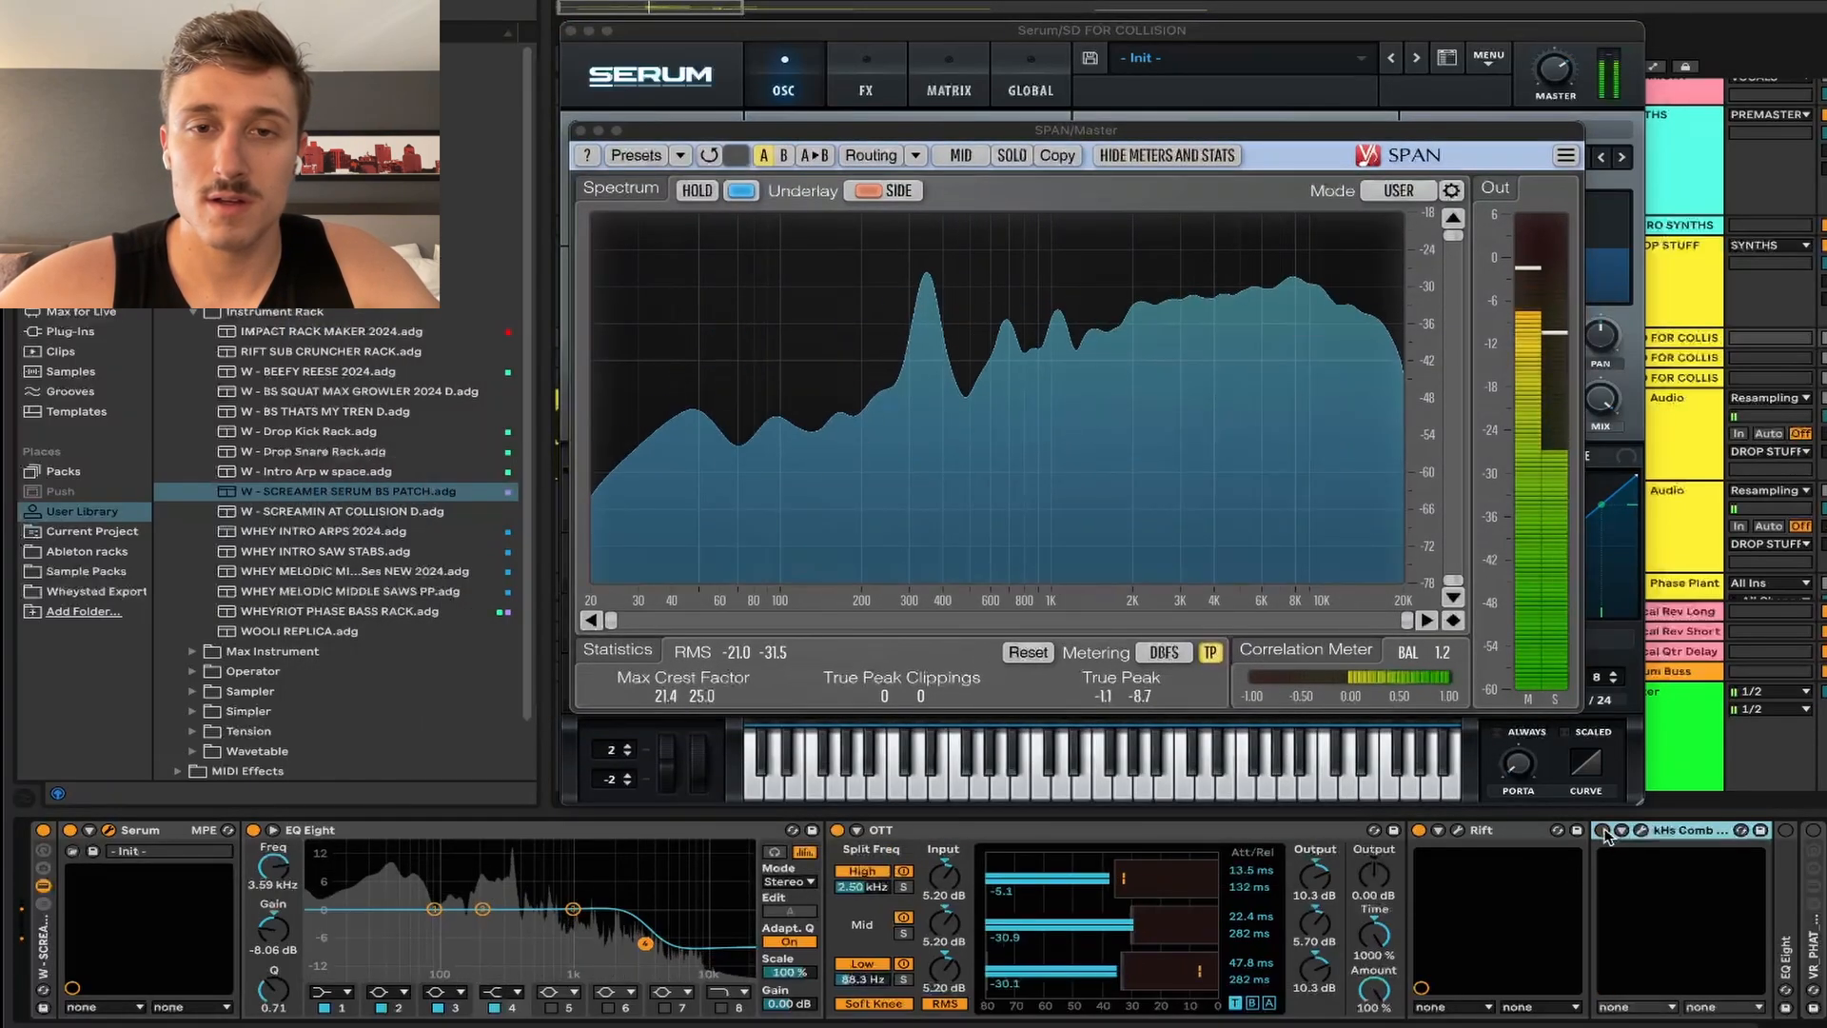
{"action": "left_click", "coordinate": [1604, 831]}
{"action": "key", "text": "space"}
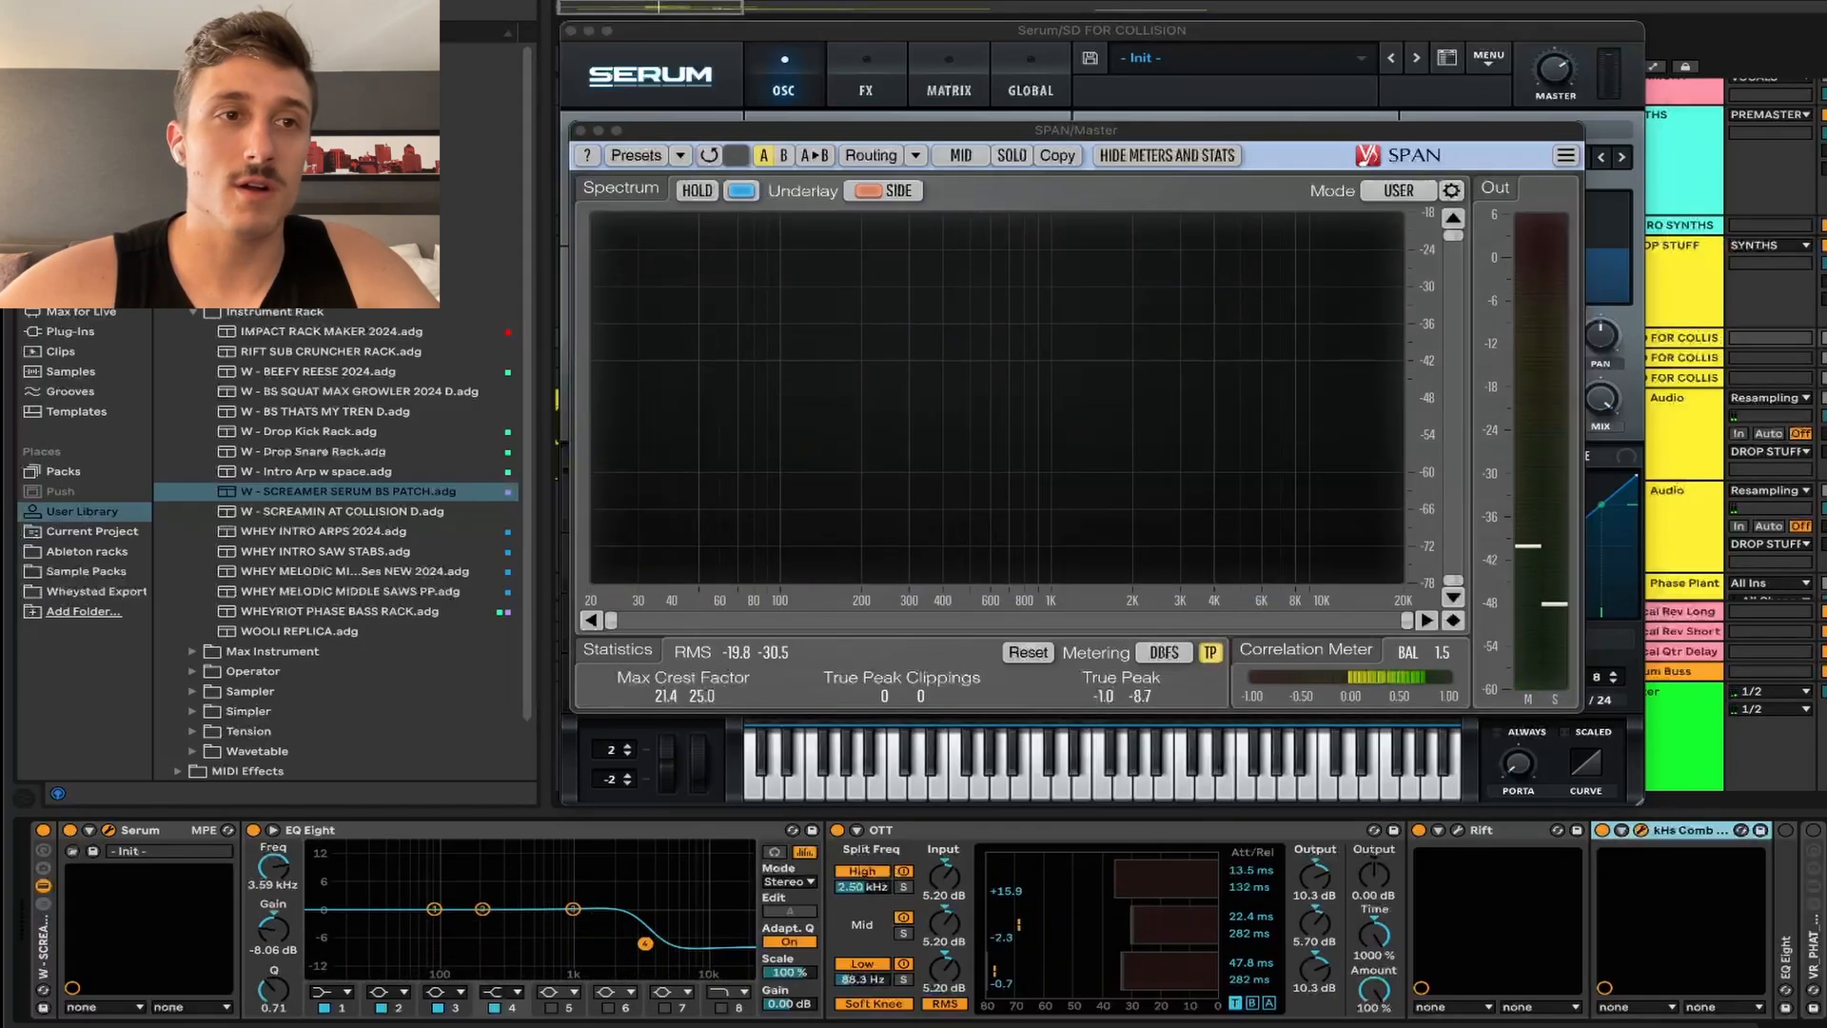
Step: Close the comb filter window and unfold the following EQ Eight (53.9 Hz, 4.34 dB)
{"action": "left_click_drag", "start_coordinate": [233, 27], "coordinate": [820, 182]}
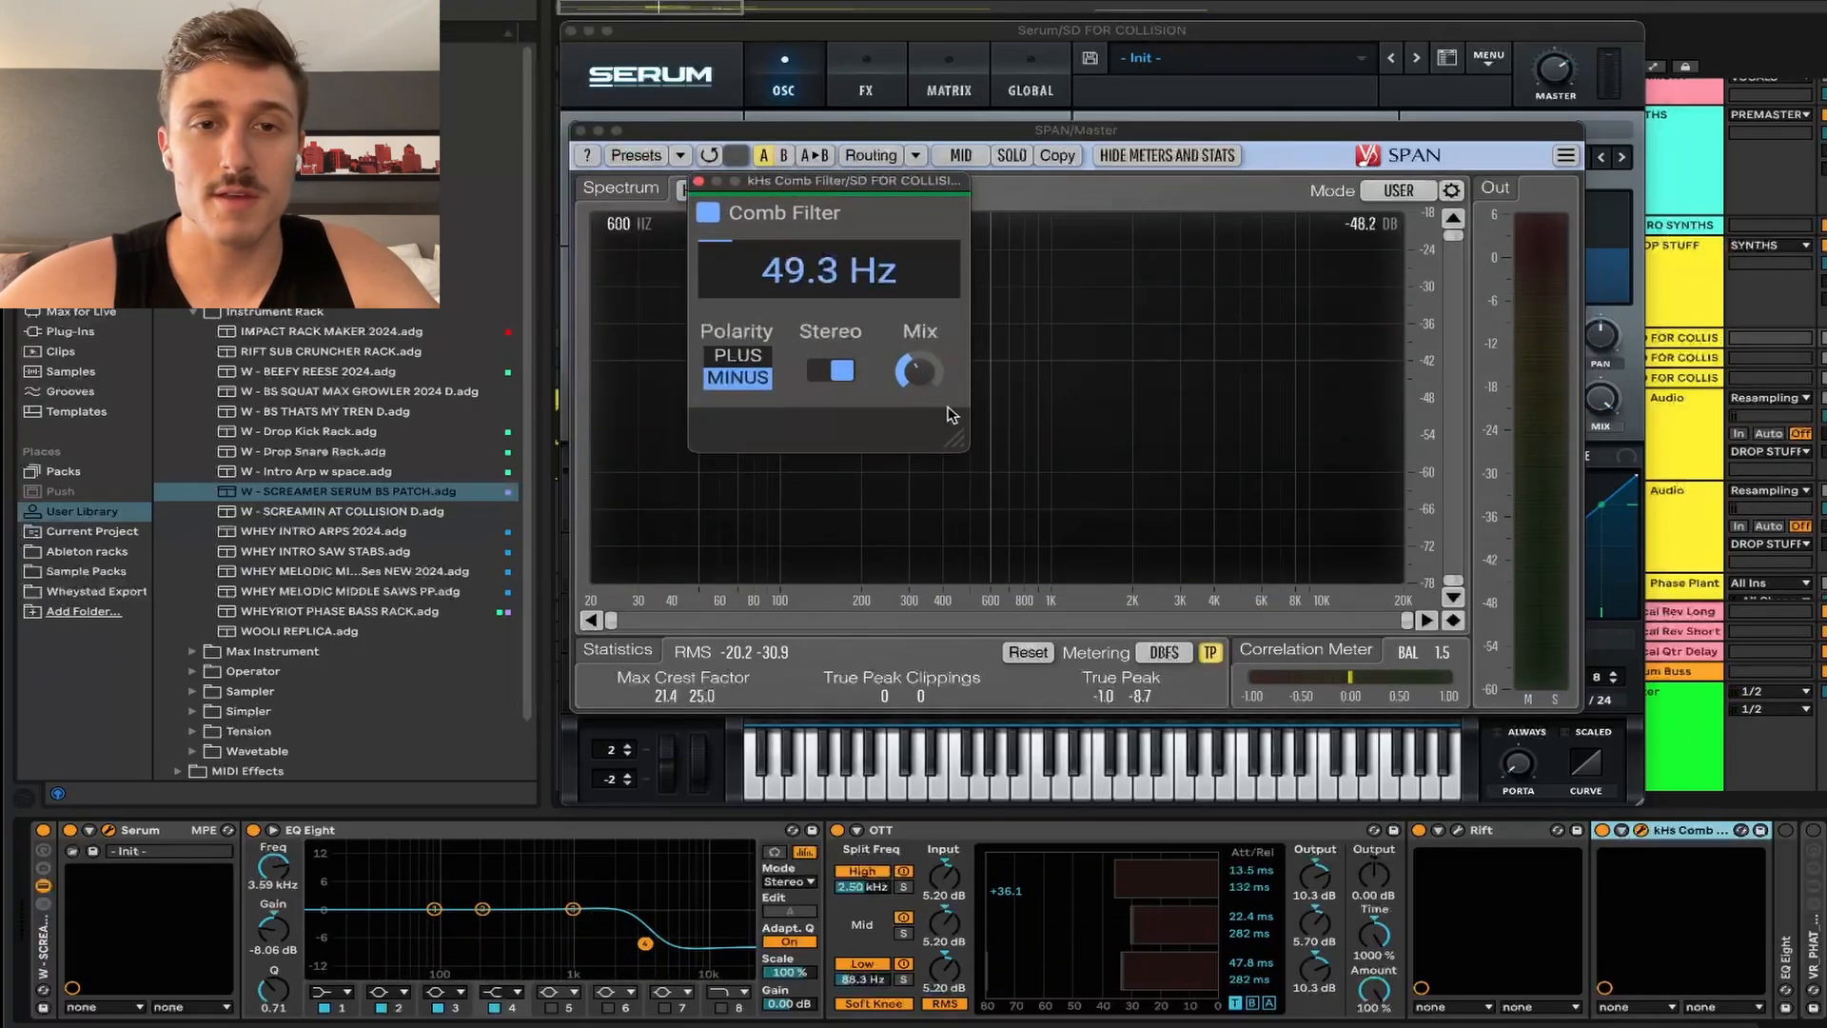
{"action": "left_click", "coordinate": [699, 182]}
{"action": "double_click", "coordinate": [1790, 875]}
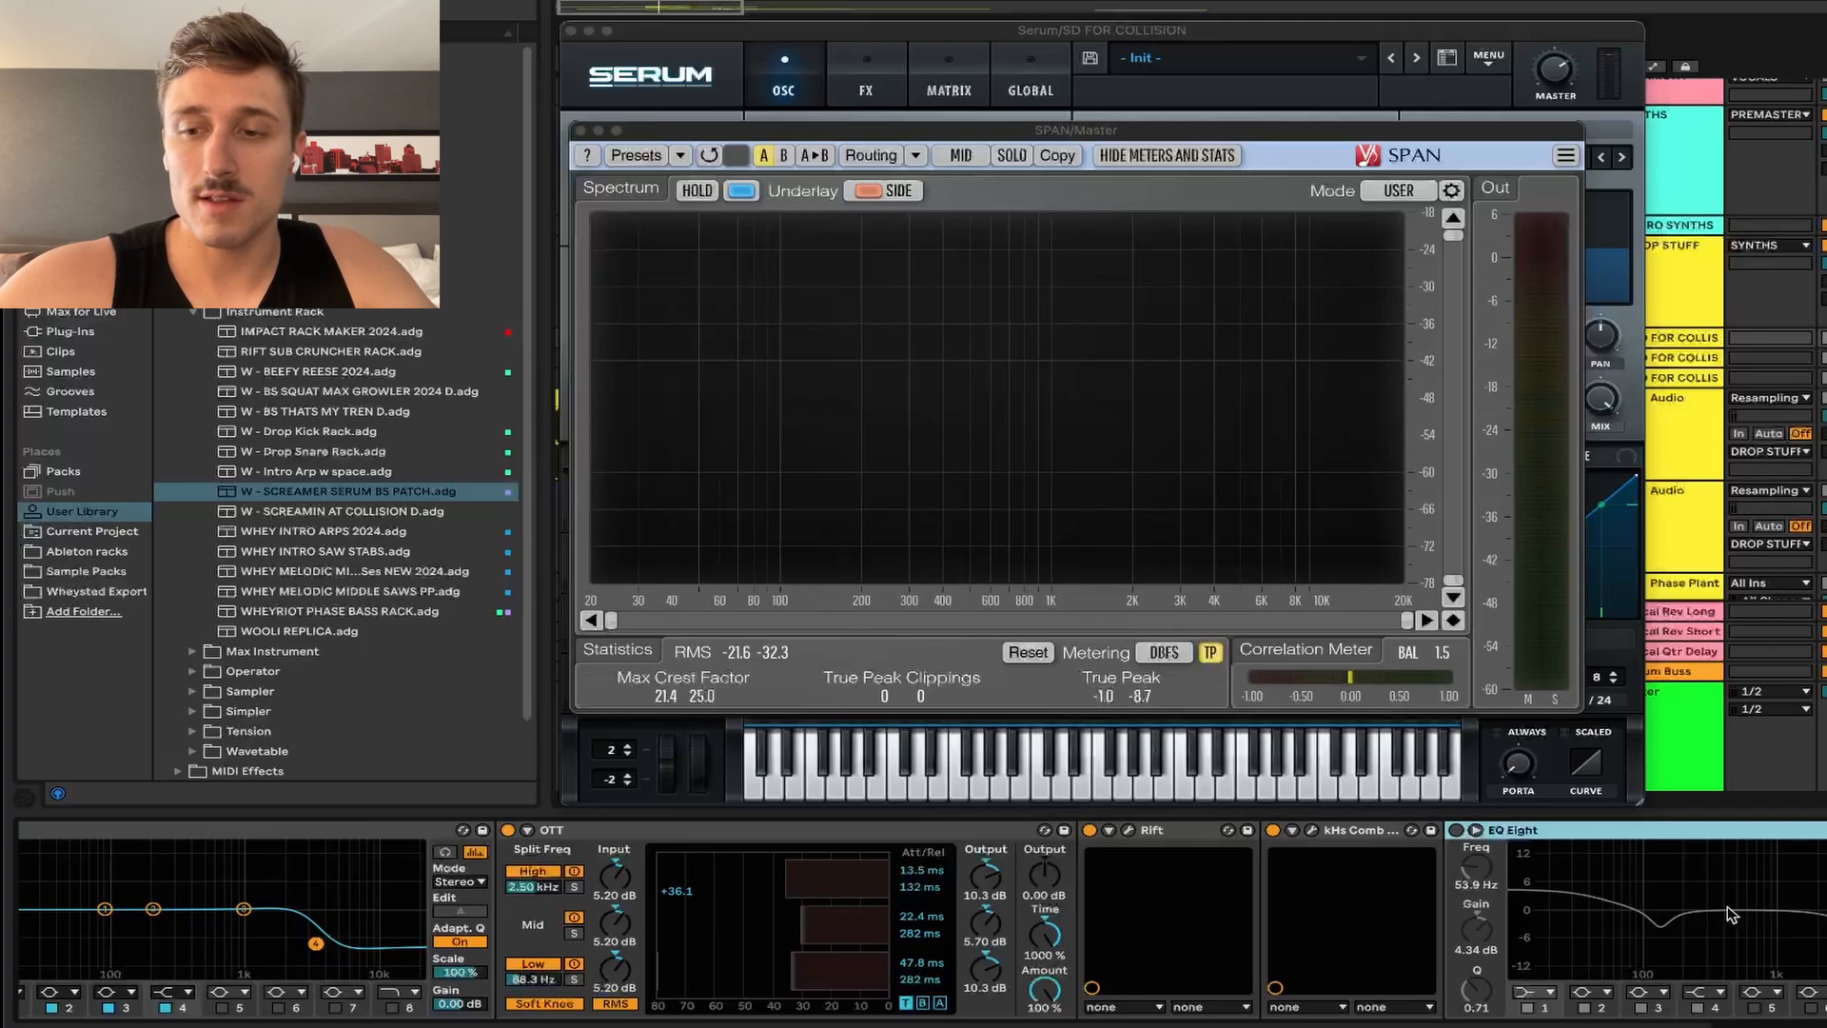
Step: Unfold the VR_PHAT rack and compare the bass with the EQ Eight bypassed and on
{"action": "key", "text": "space"}
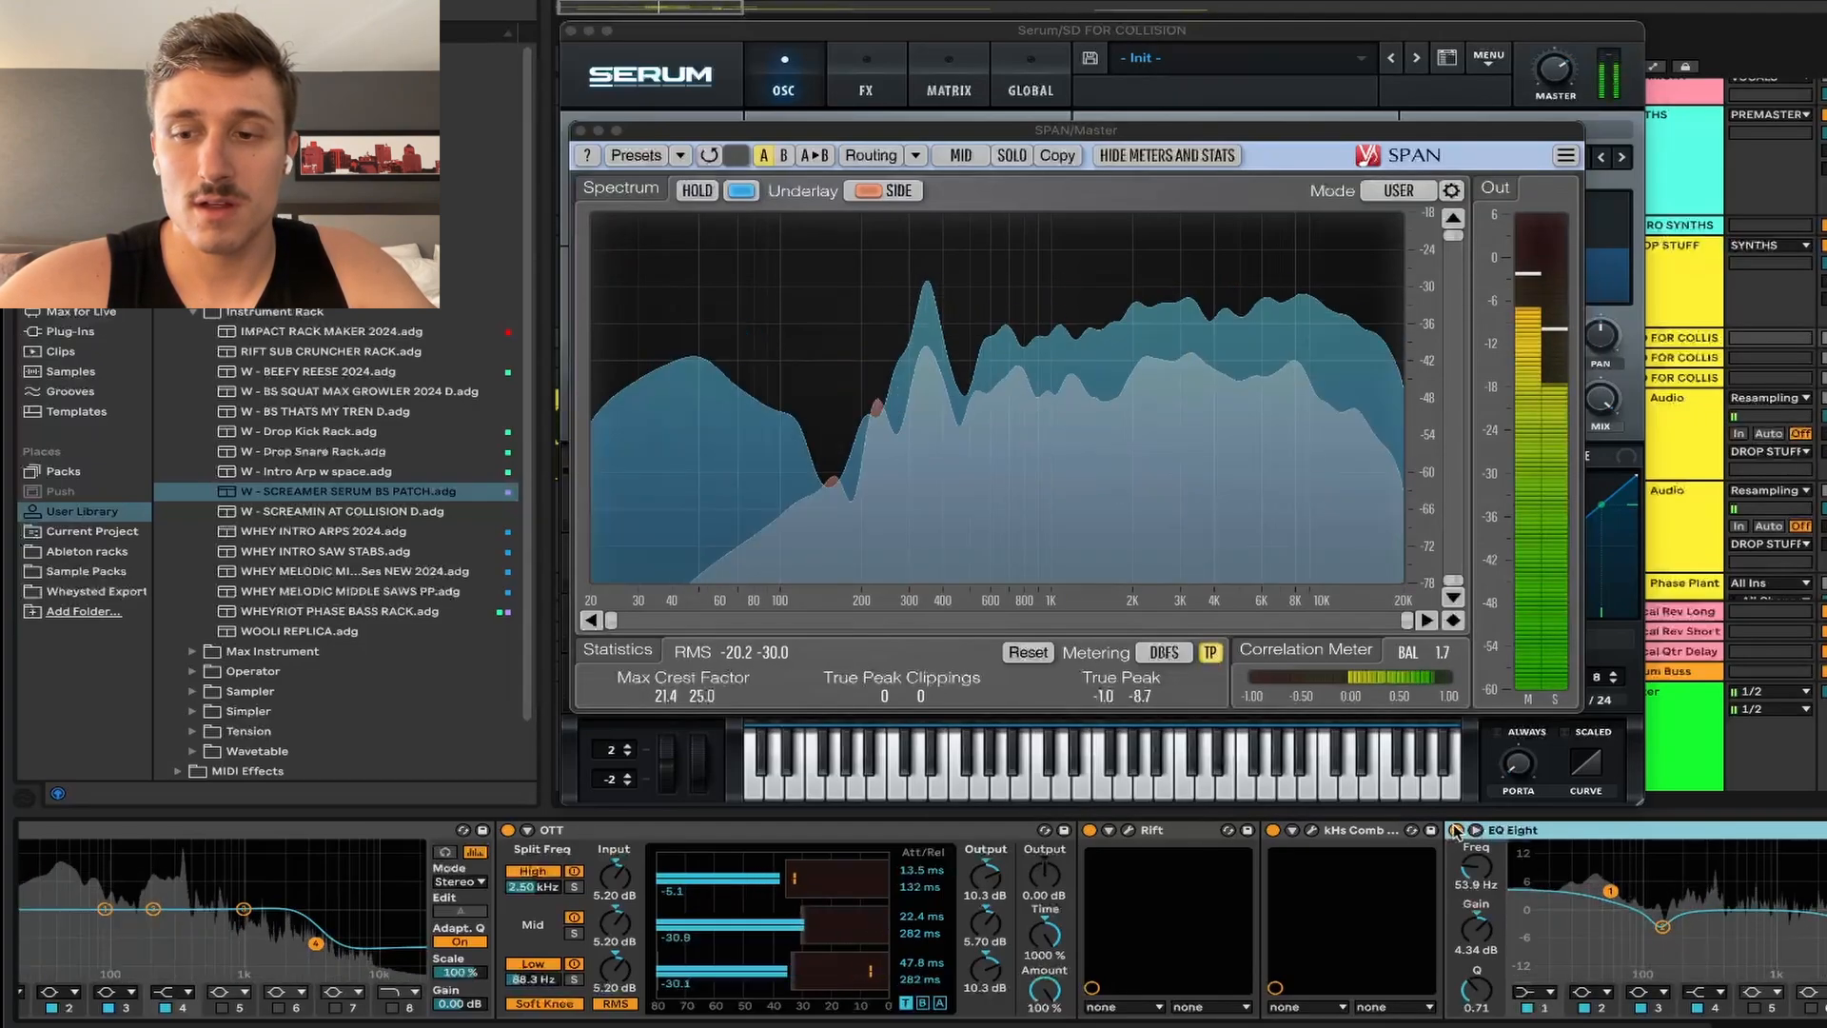
{"action": "key", "text": "space"}
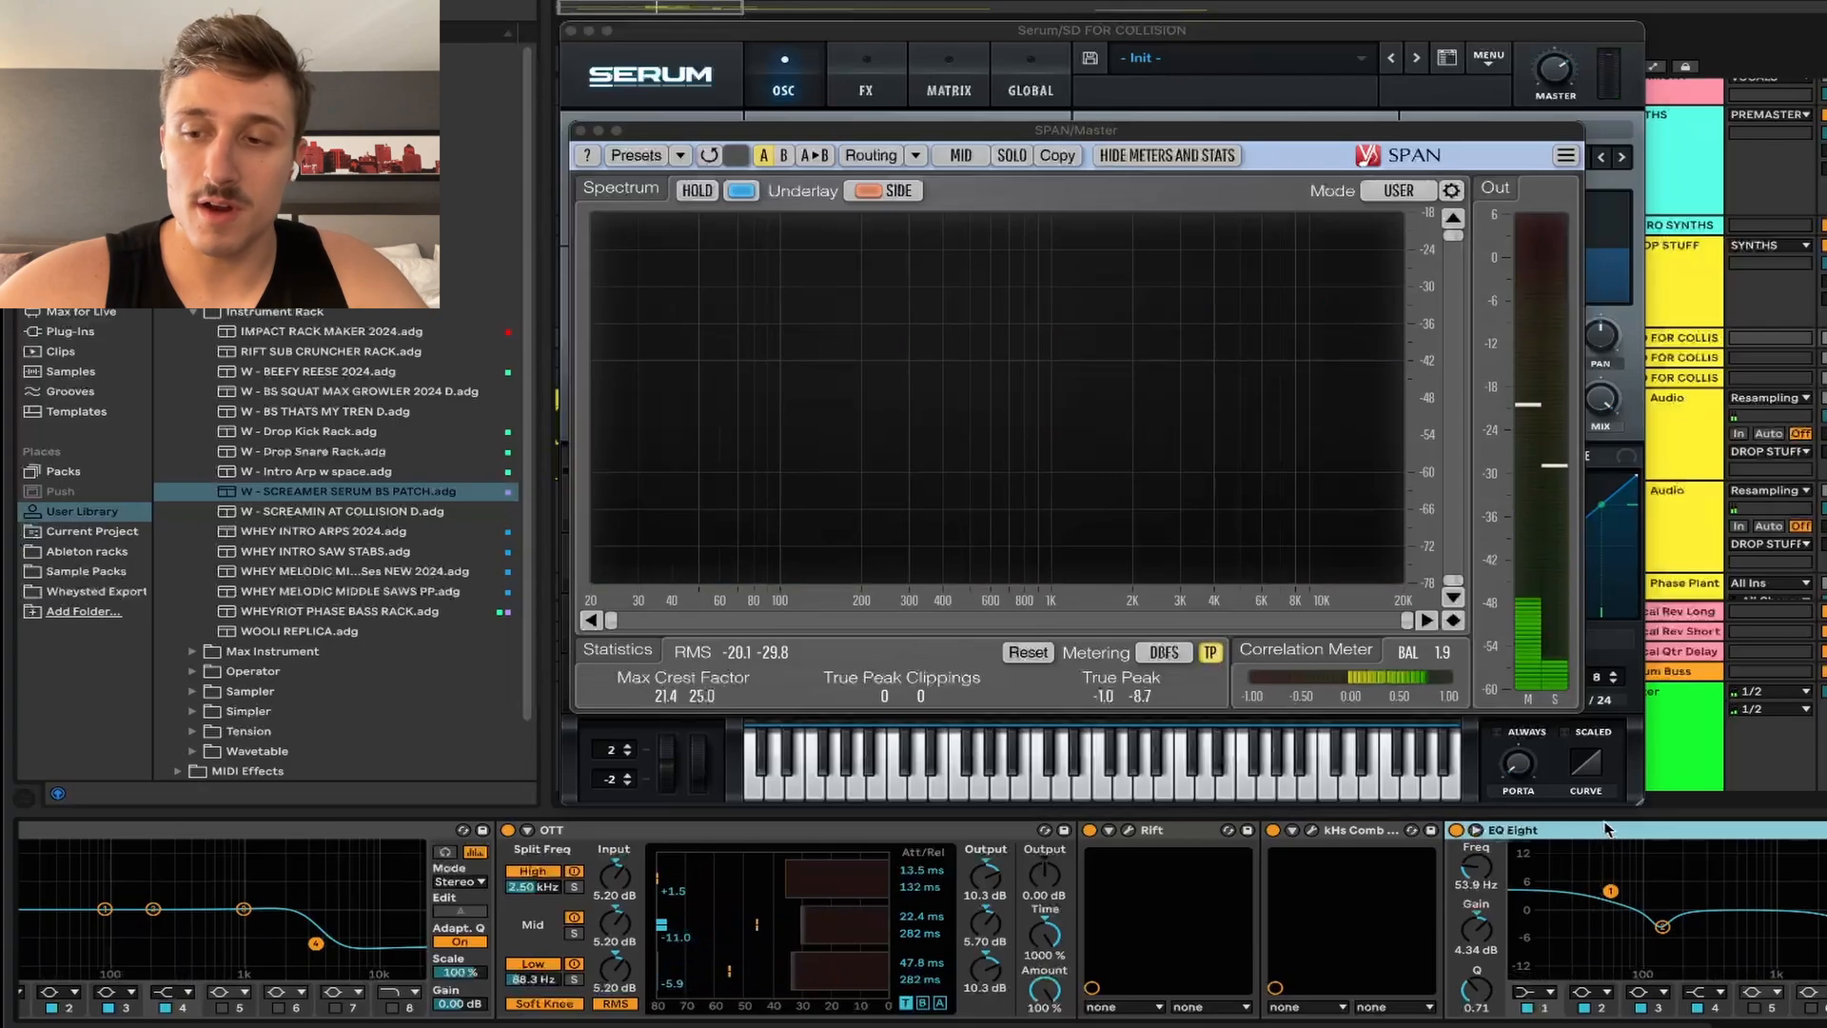
{"action": "scroll", "coordinate": [1606, 843], "scroll_direction": "right", "scroll_amount": 3}
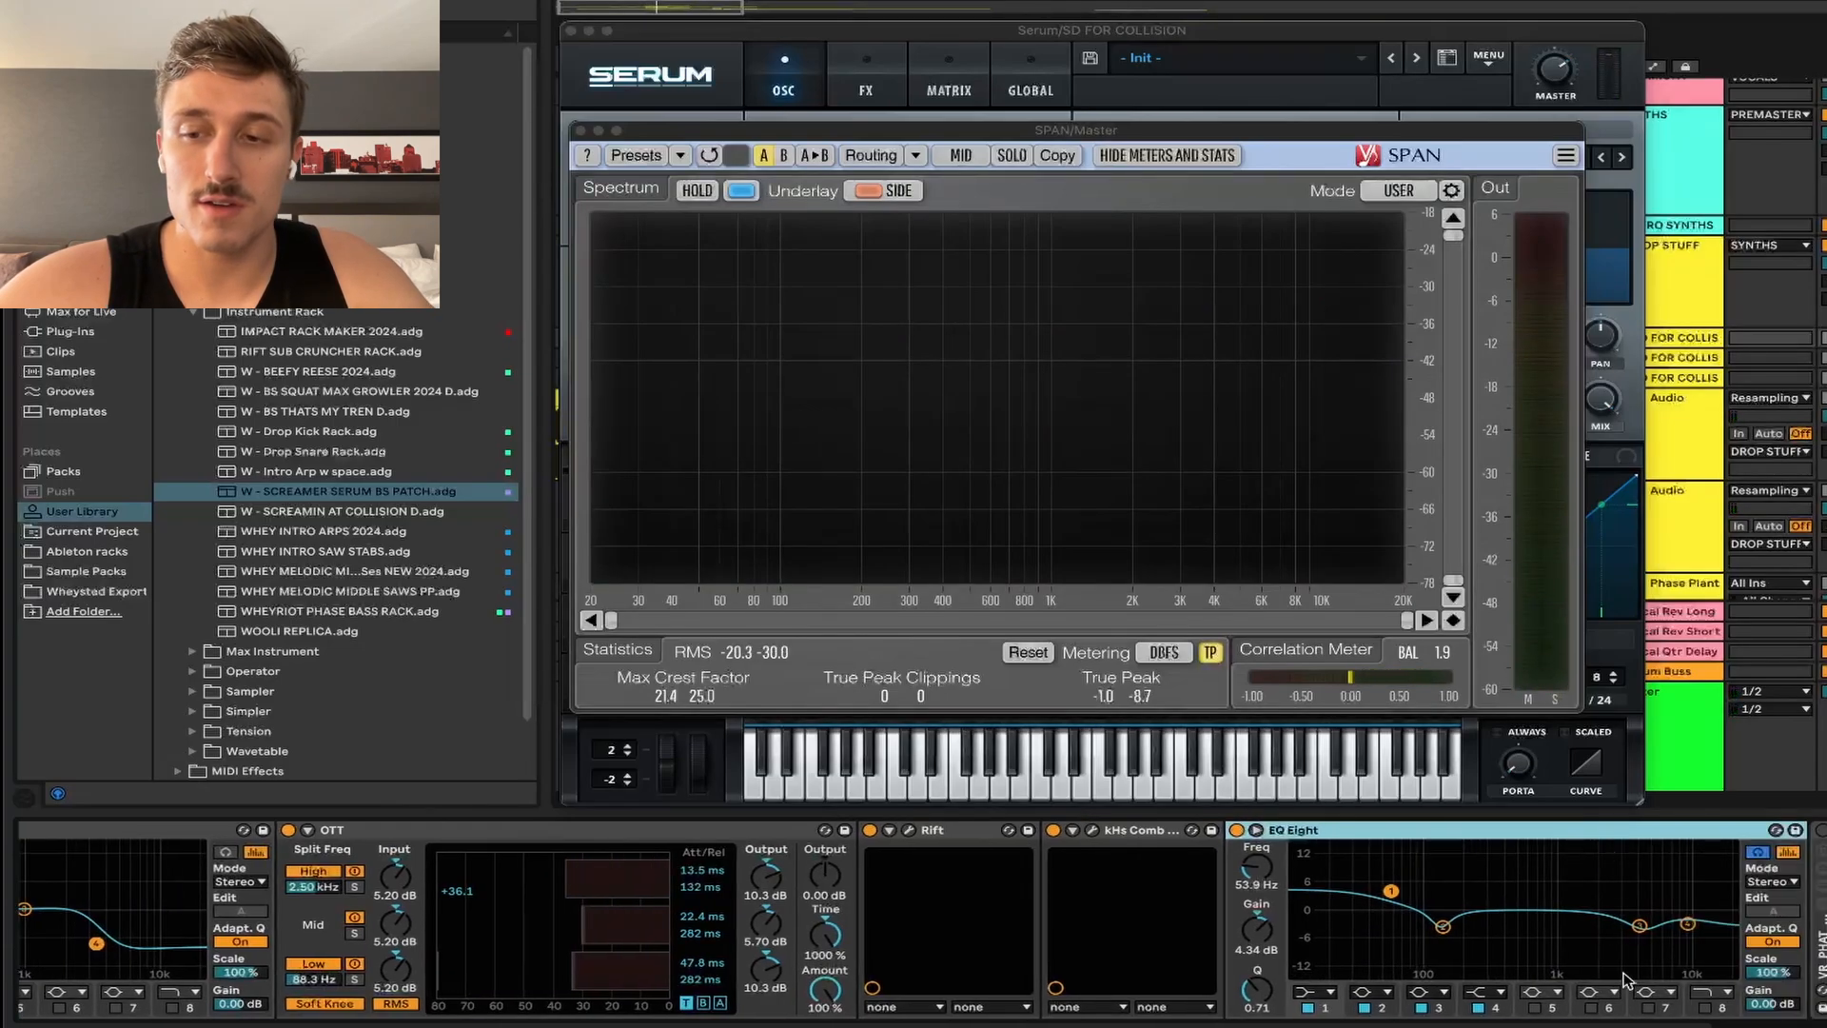
{"action": "double_click", "coordinate": [1821, 921]}
{"action": "scroll", "coordinate": [1674, 908], "scroll_direction": "right", "scroll_amount": 5}
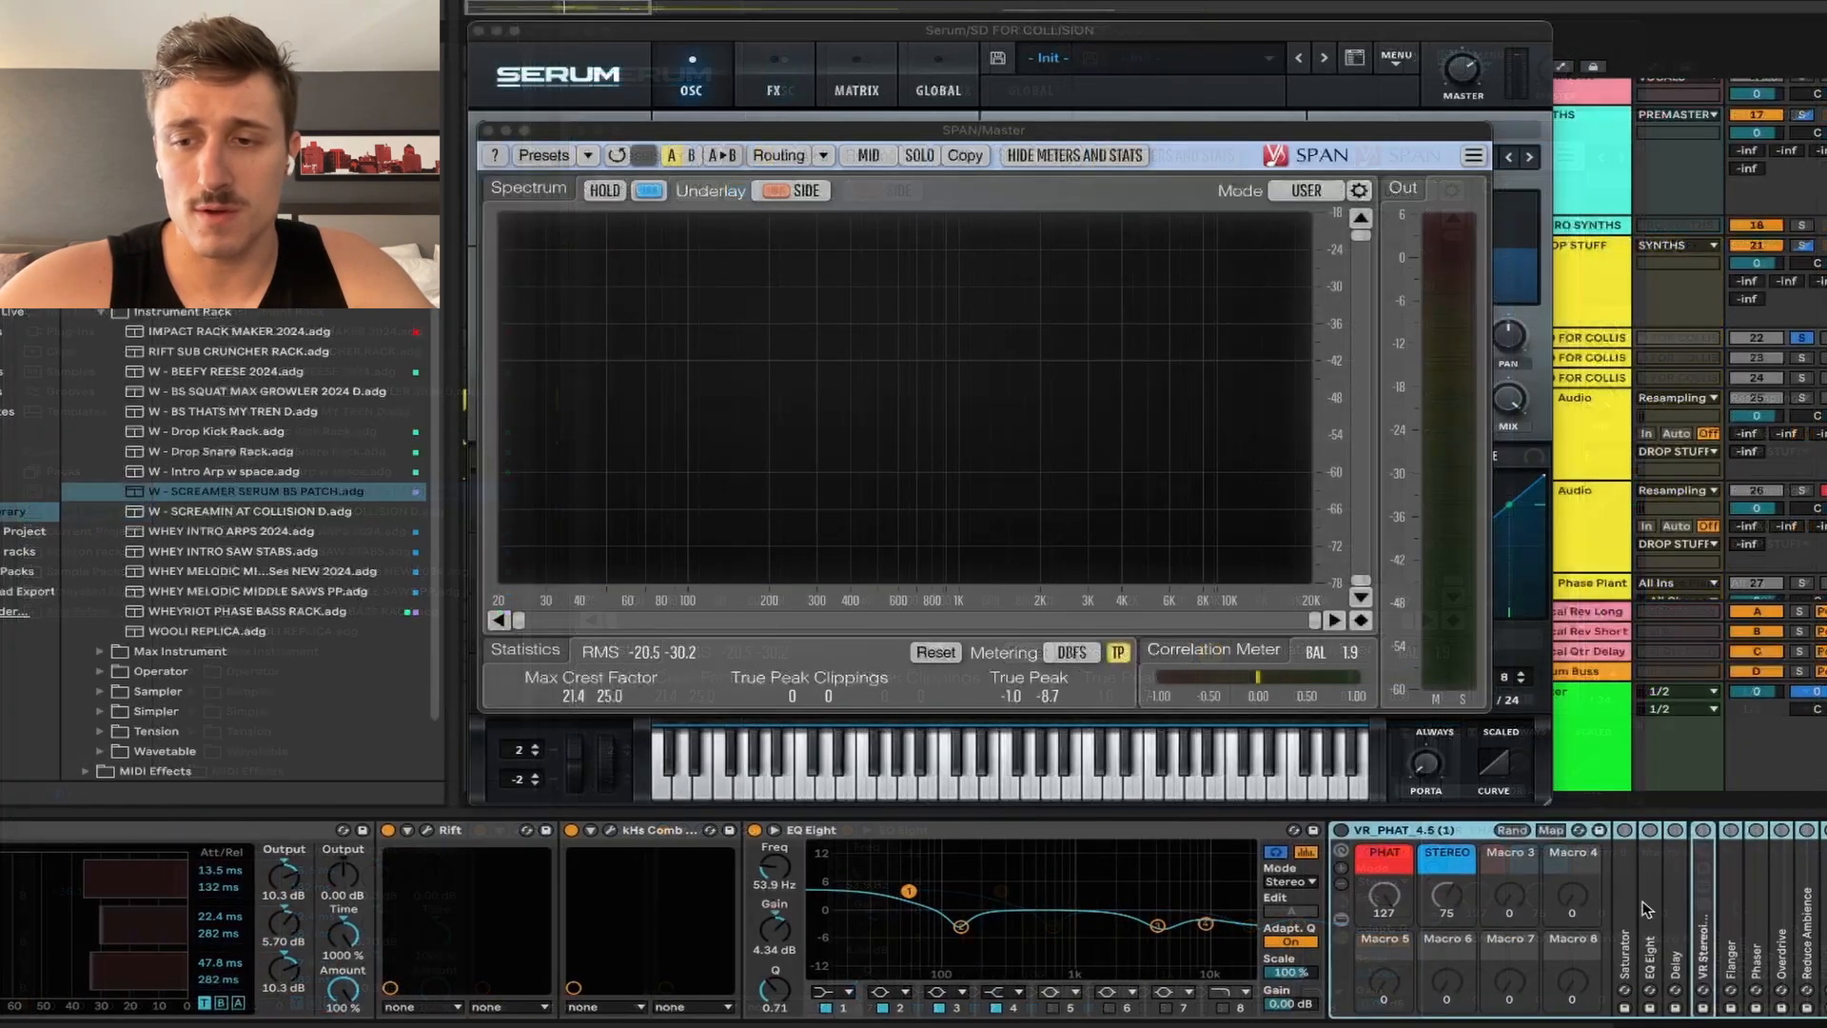
{"action": "key", "text": "space"}
{"action": "key", "text": "space"}
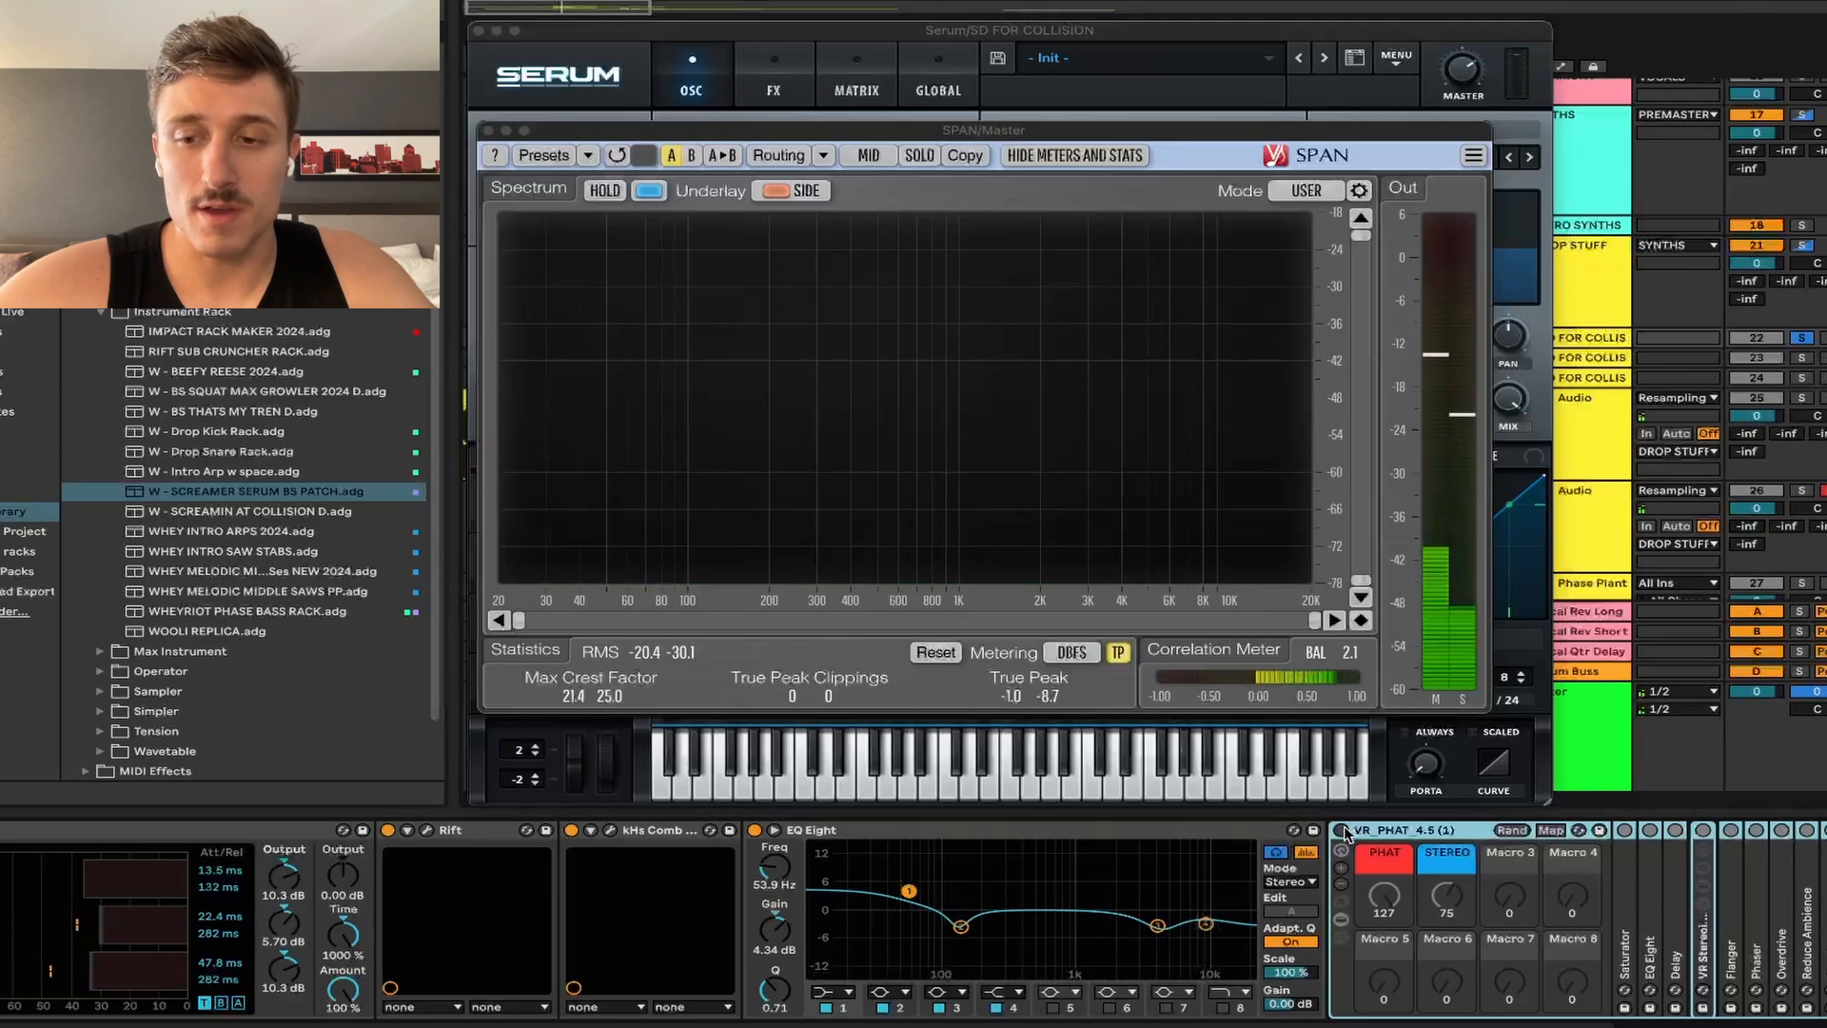
{"action": "key", "text": "space"}
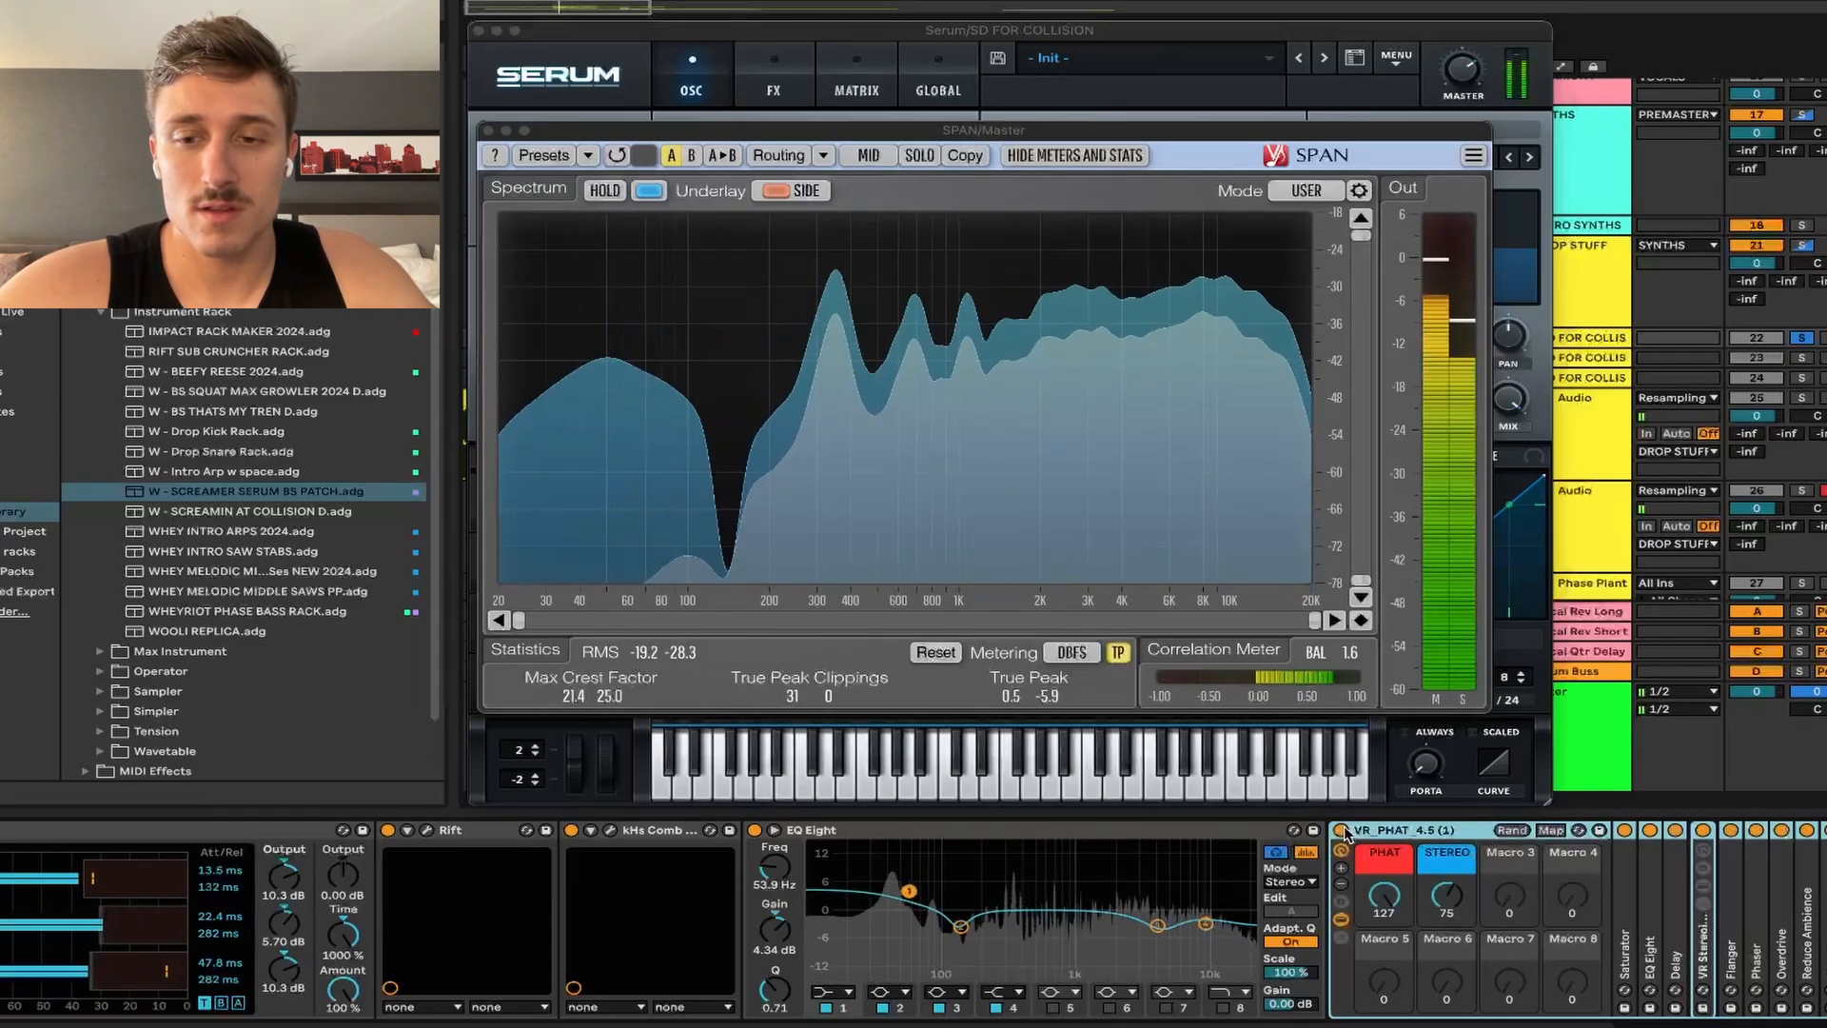
{"action": "key", "text": "space"}
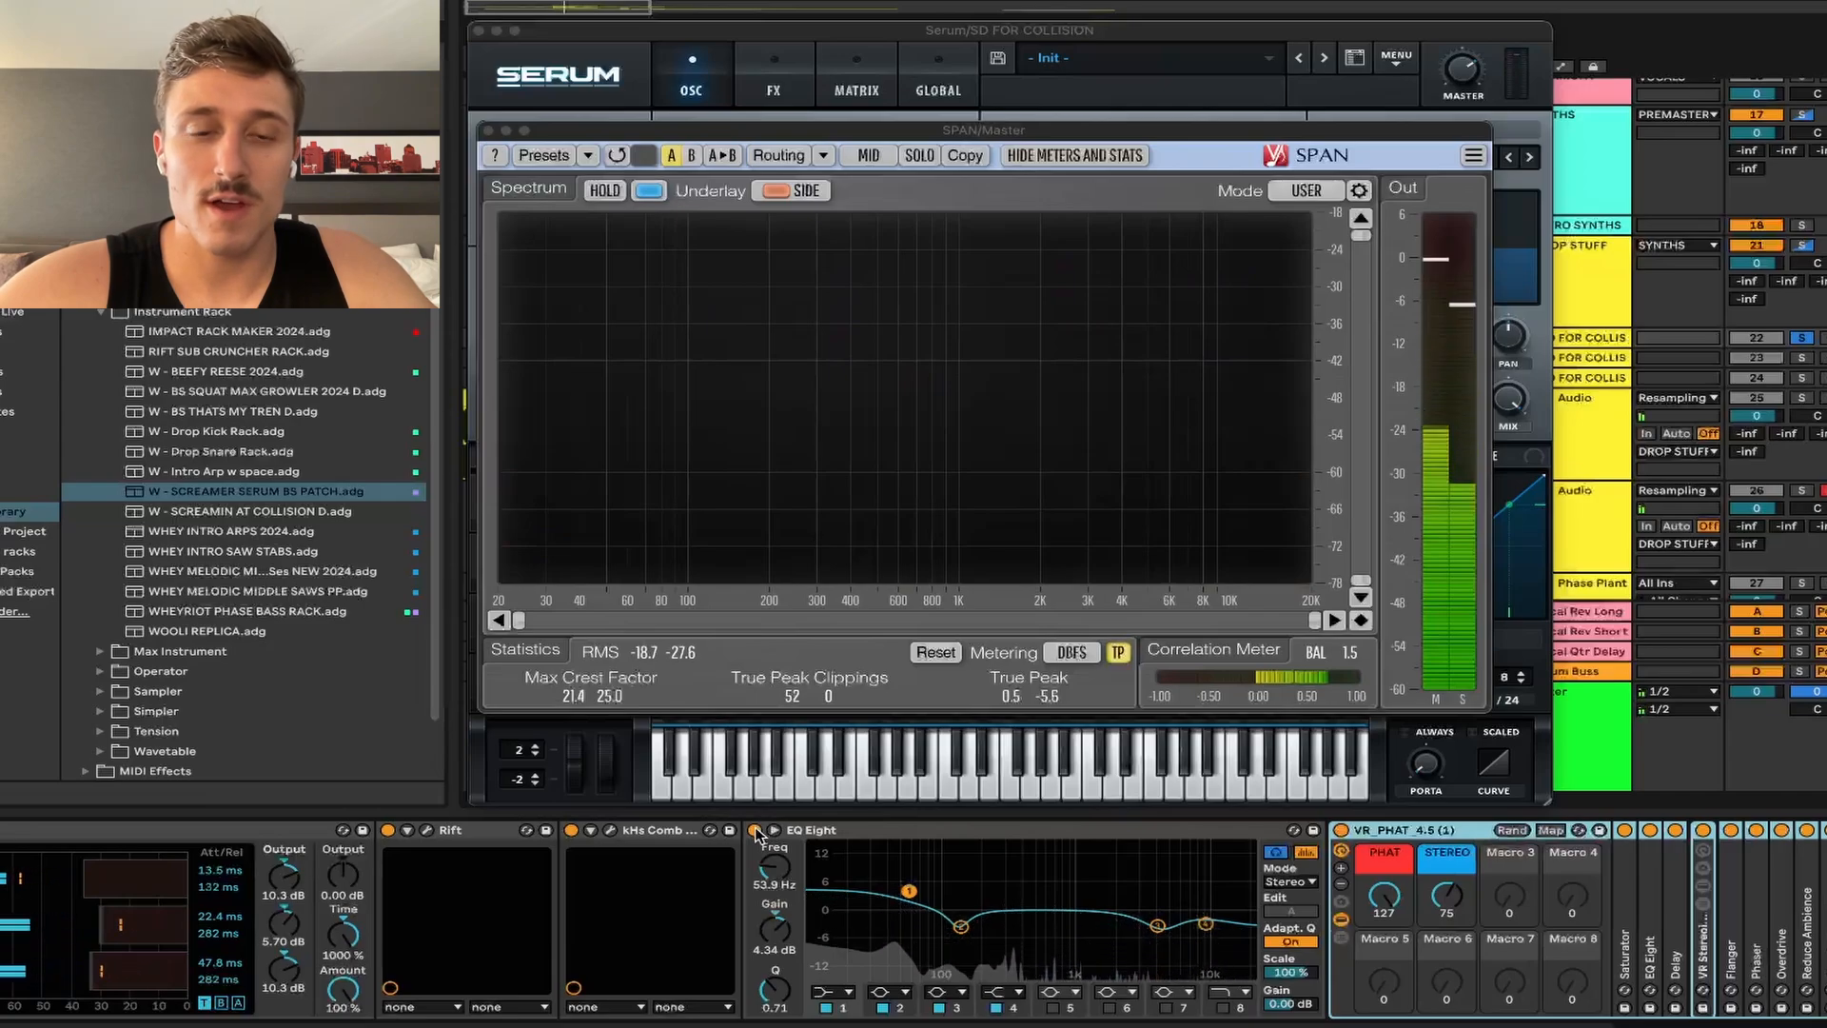
{"action": "key", "text": "space"}
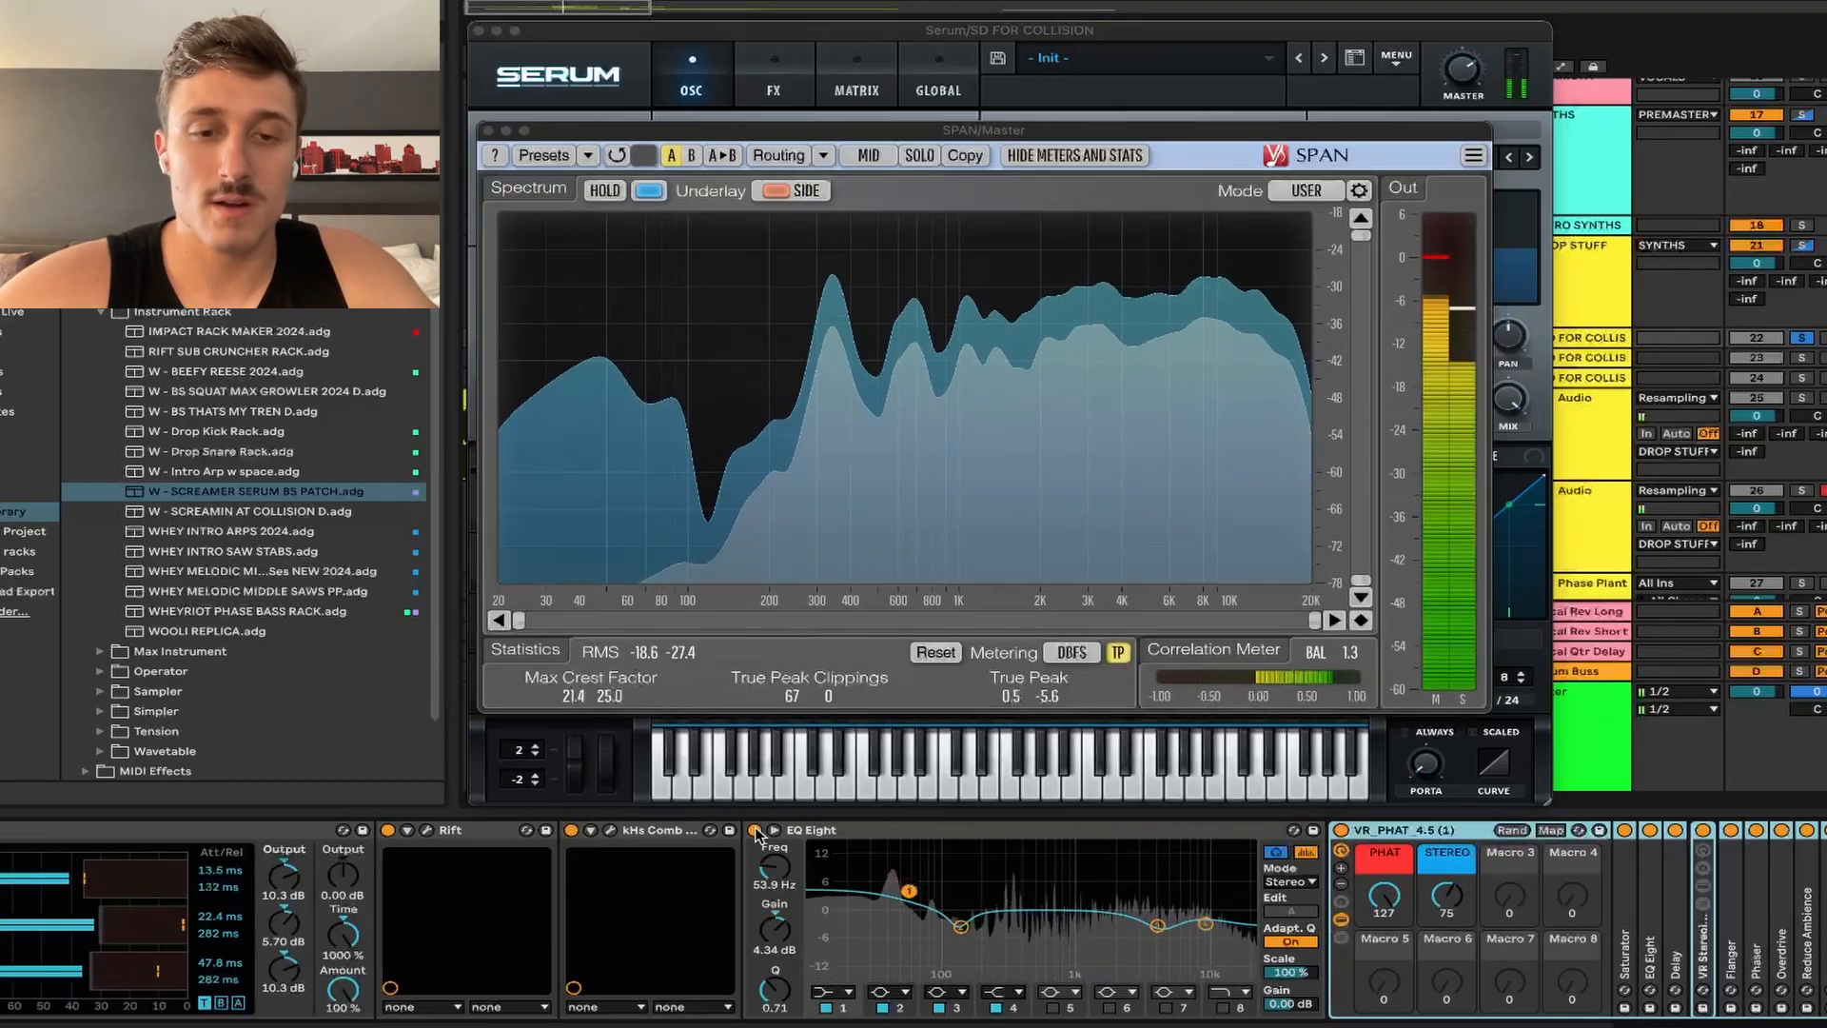
{"action": "left_click", "coordinate": [757, 834]}
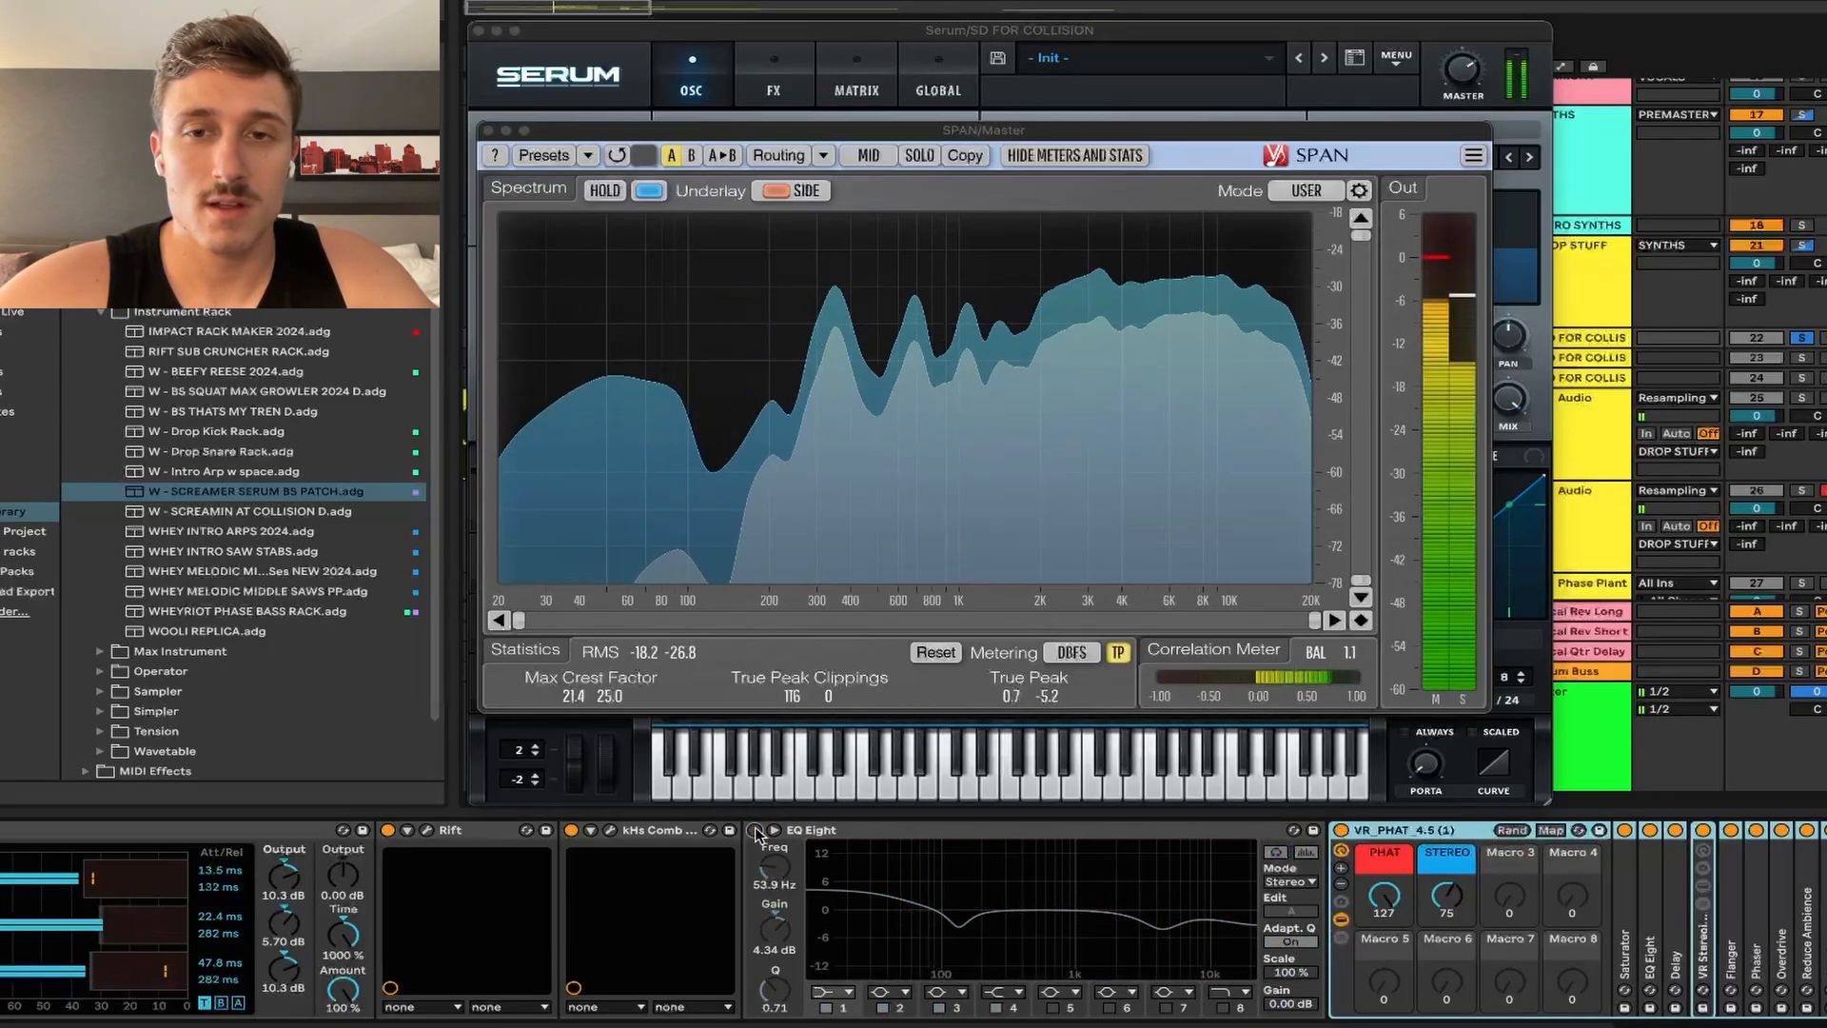
{"action": "left_click", "coordinate": [757, 832]}
{"action": "key", "text": "space"}
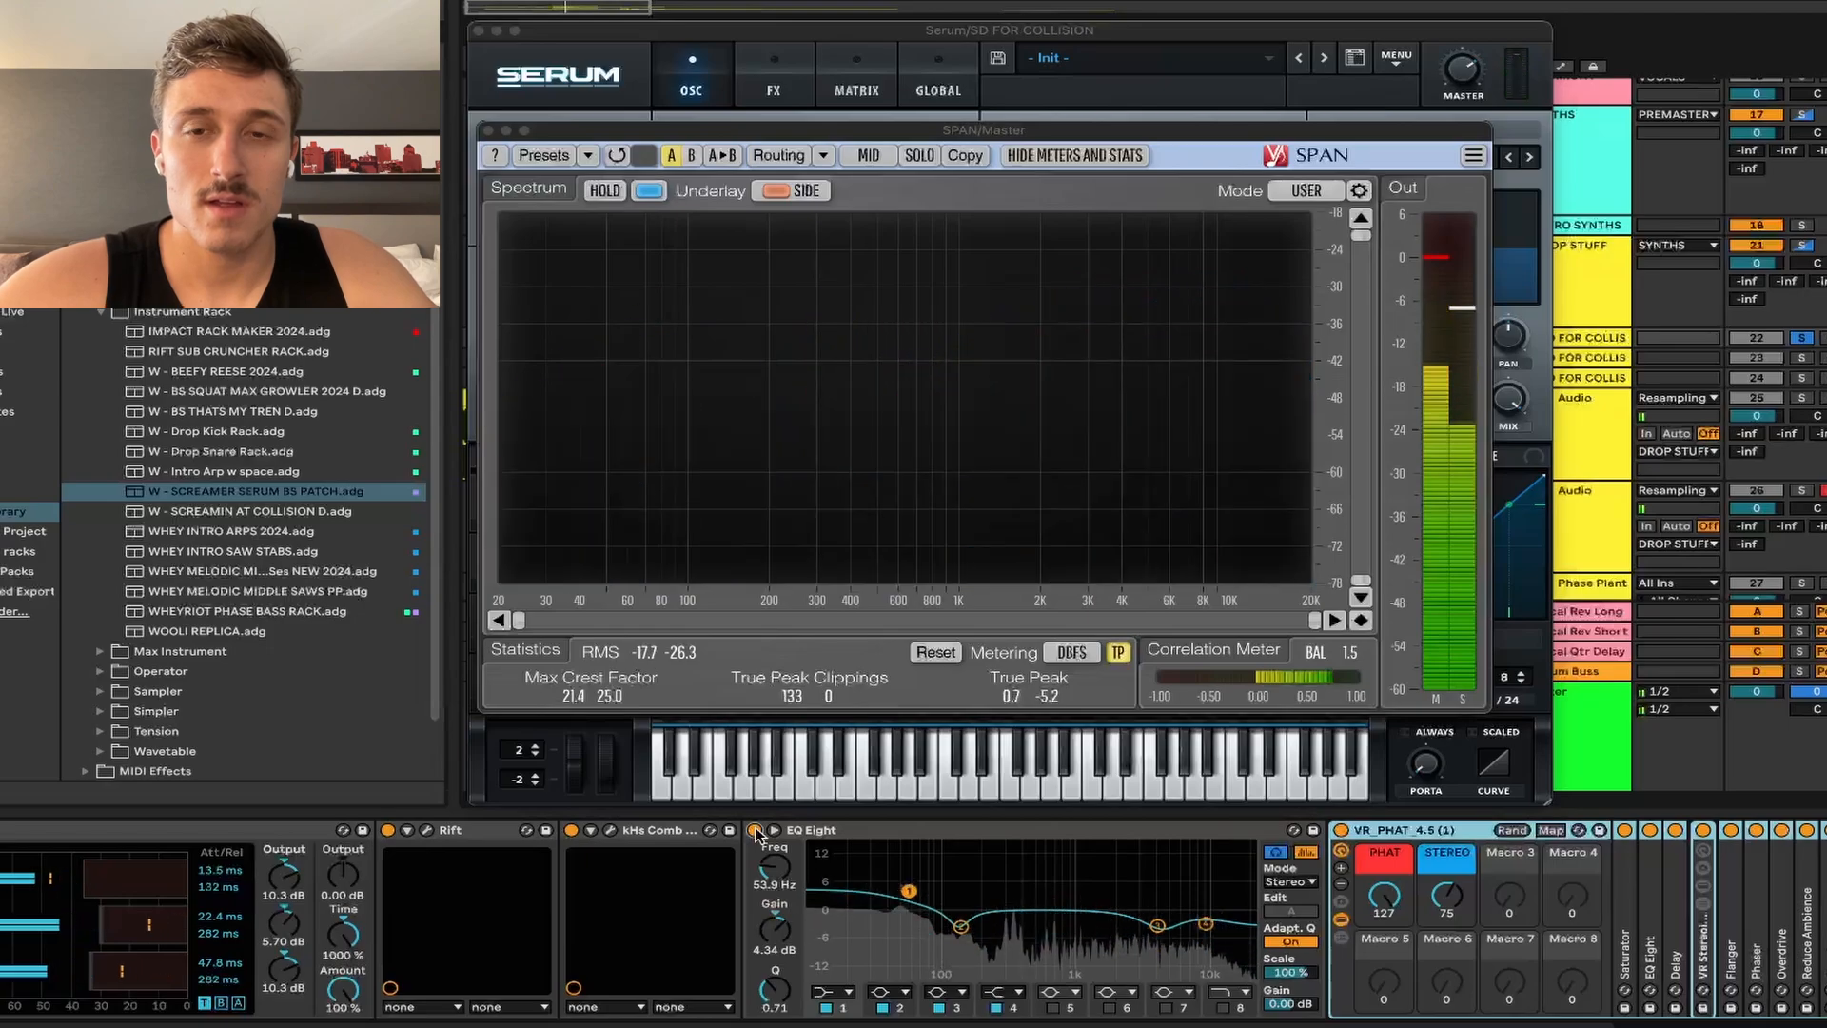
Step: Unfold and enable the EQ Eight cutting 4.83 dB at 11.4 kHz, then audition it
{"action": "scroll", "coordinate": [1560, 883], "scroll_direction": "right", "scroll_amount": 3}
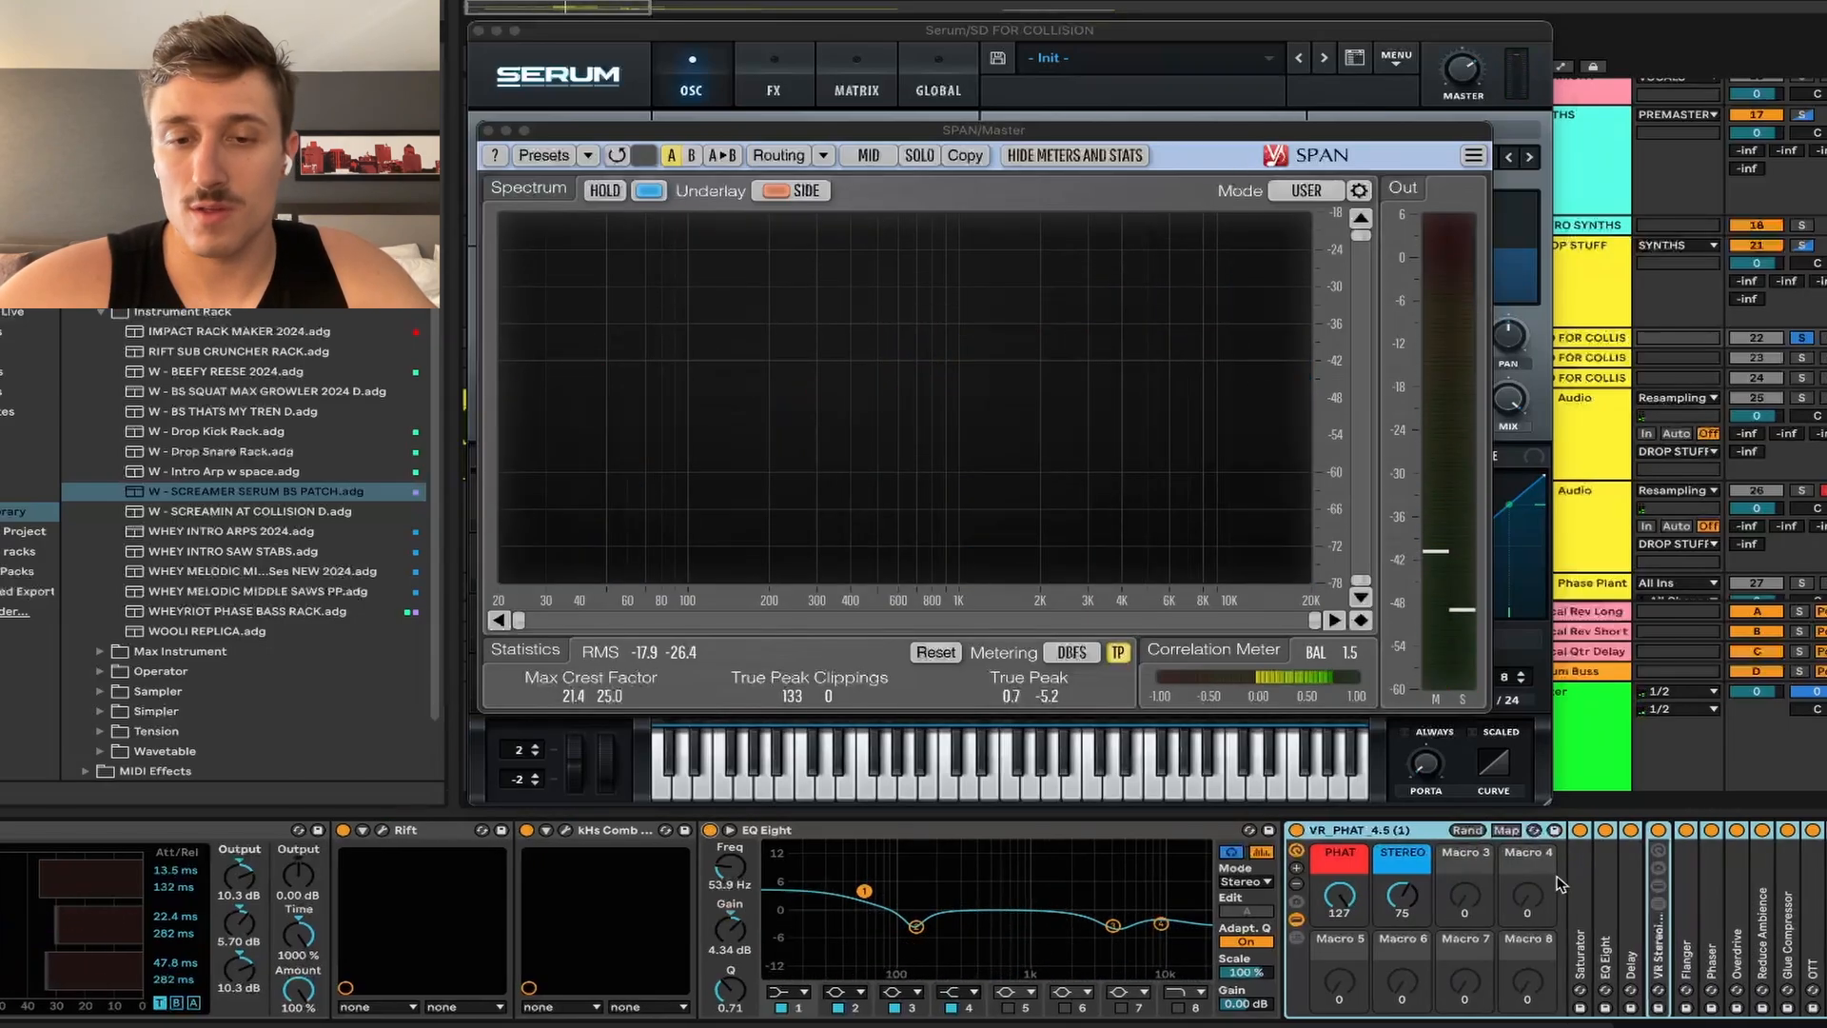
{"action": "double_click", "coordinate": [1763, 951]}
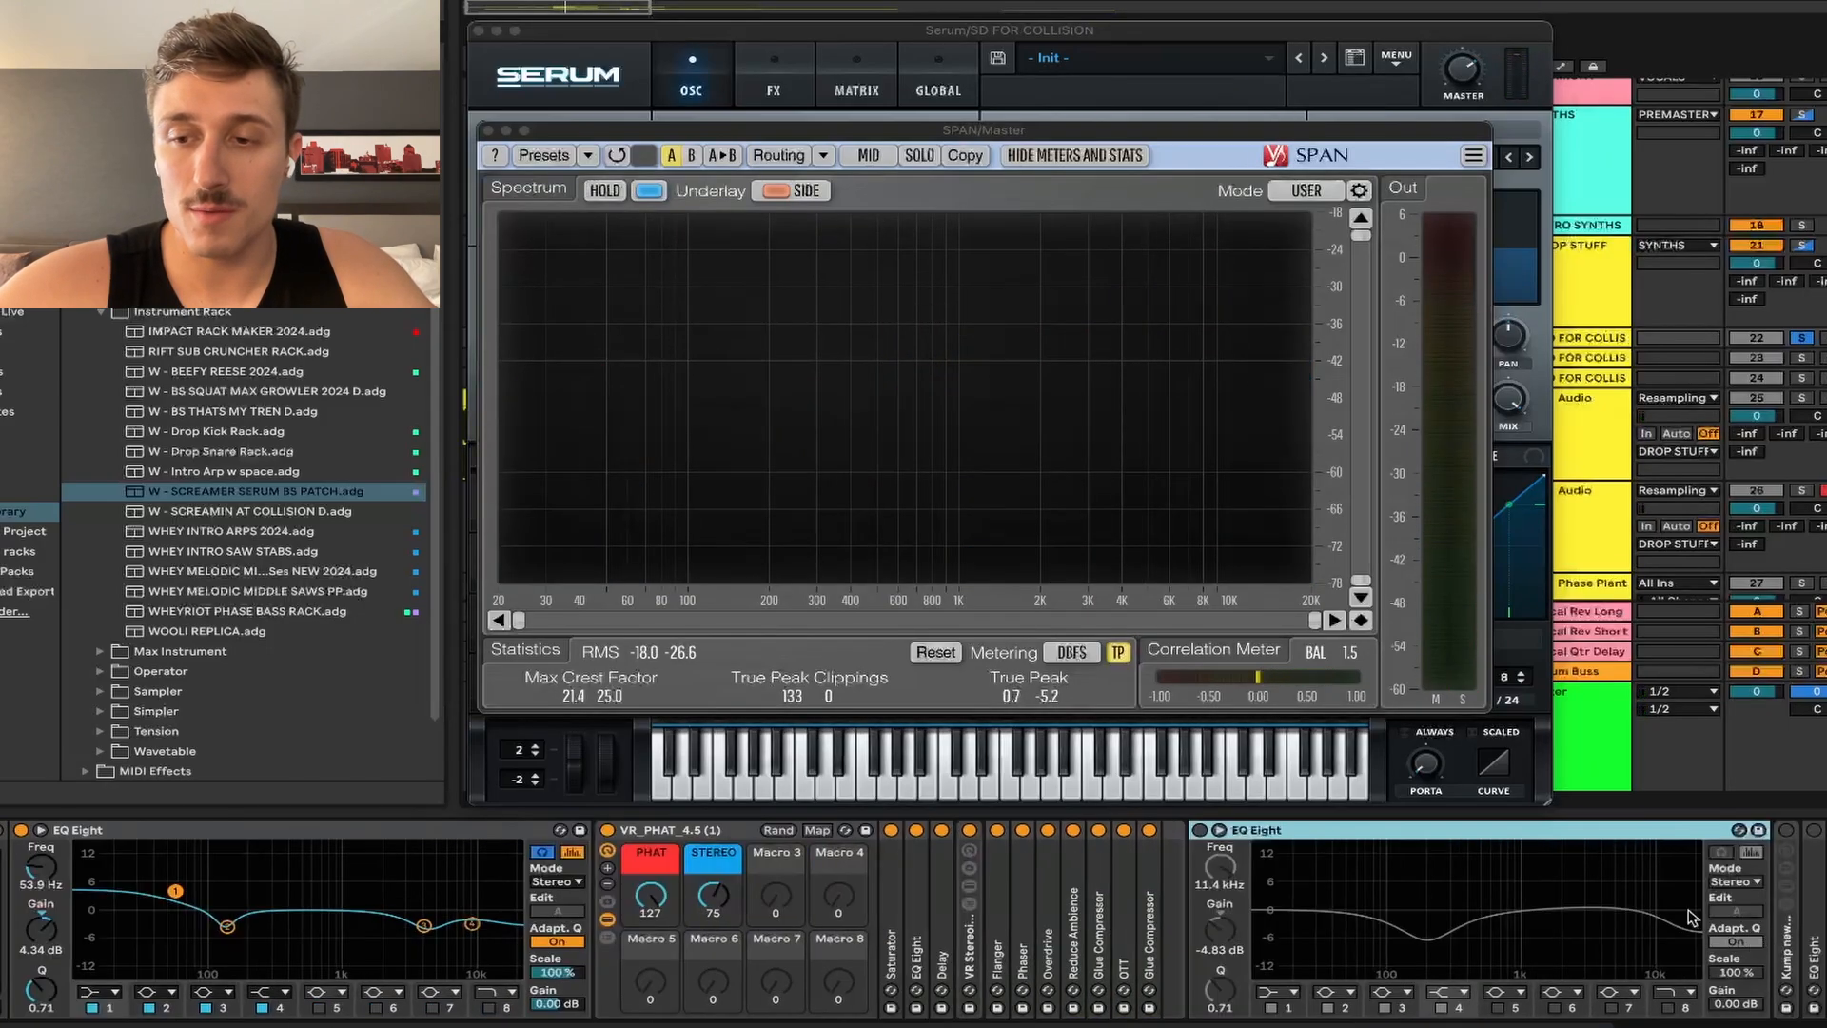
{"action": "left_click", "coordinate": [1199, 830]}
{"action": "key", "text": "space"}
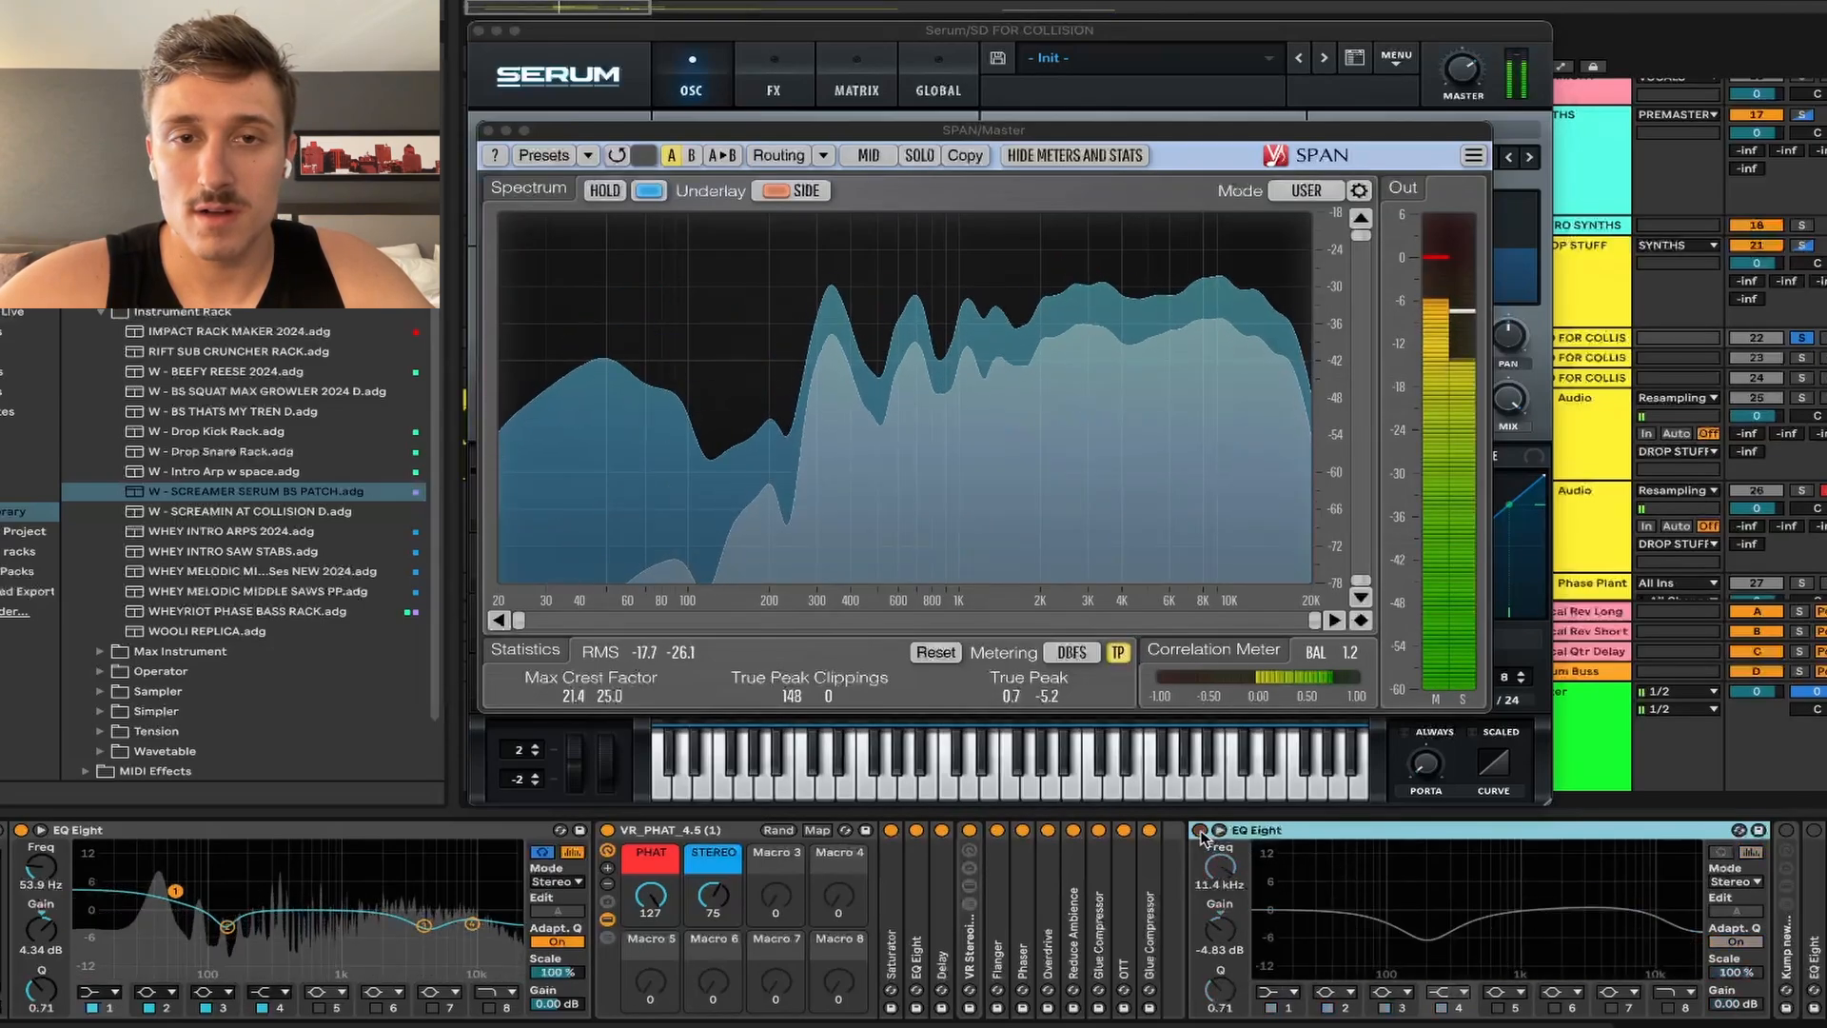
{"action": "key", "text": "space"}
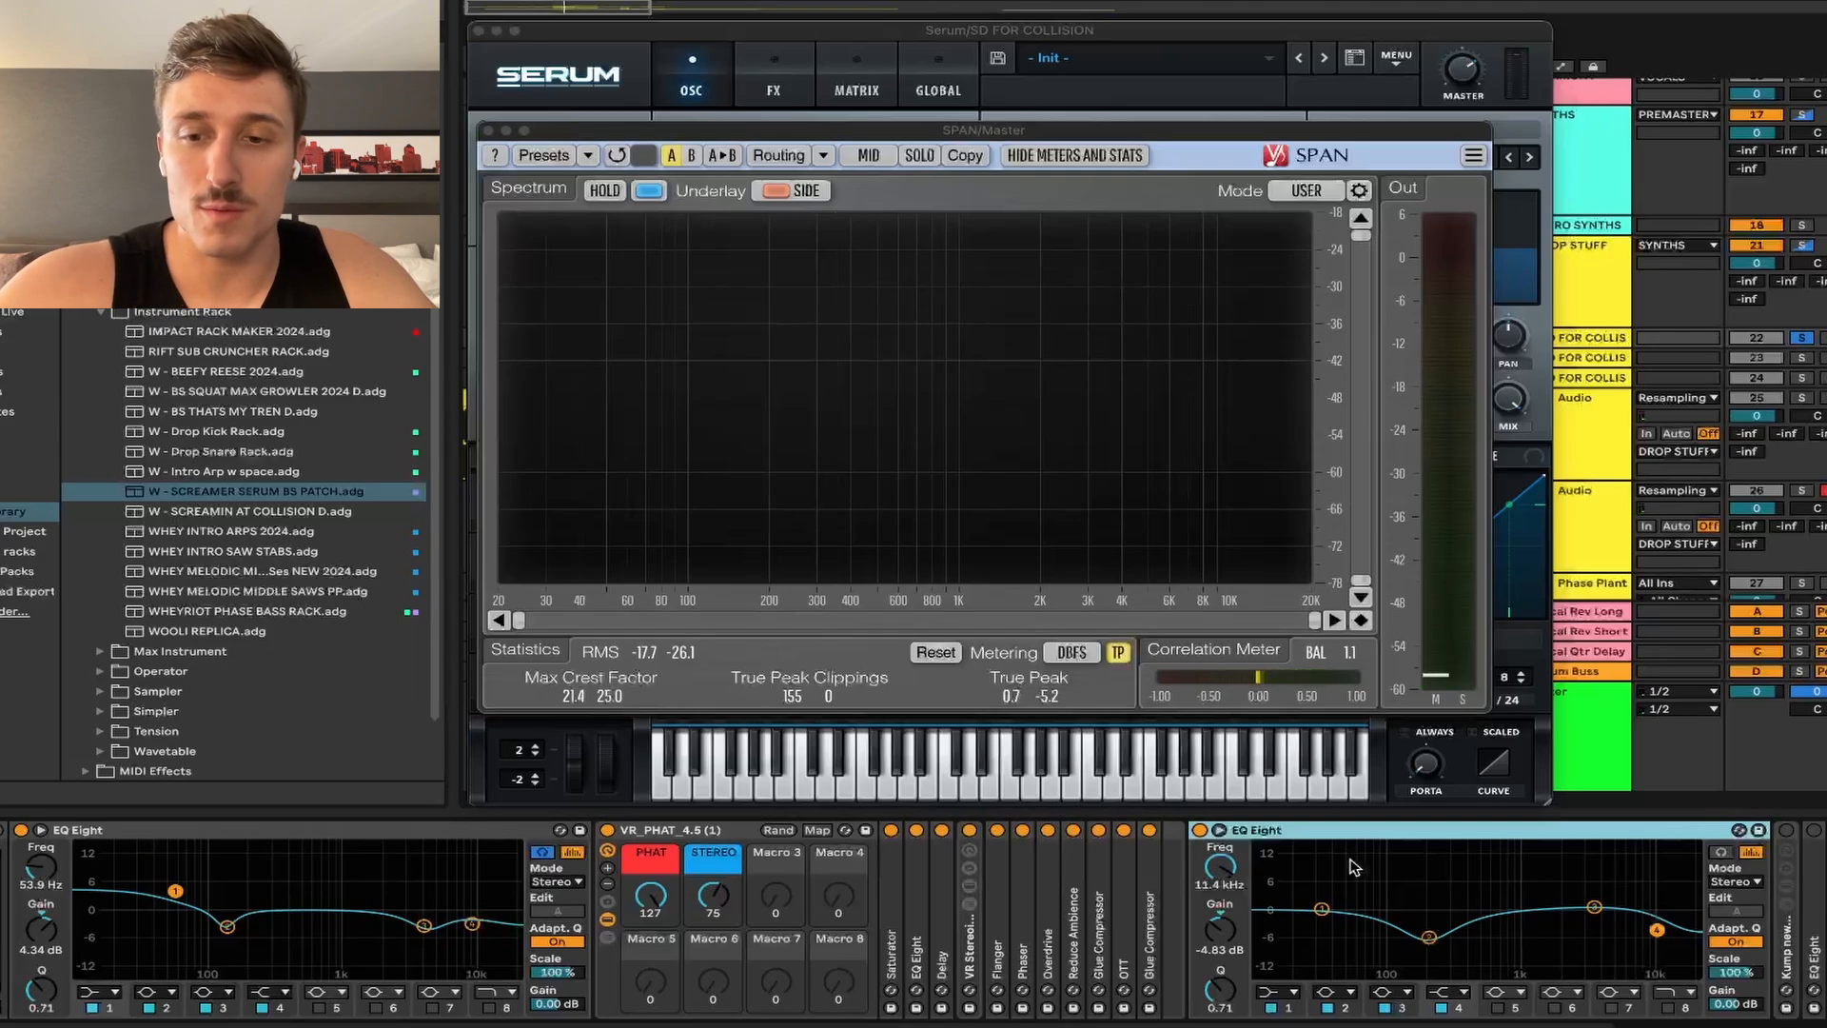
{"action": "key", "text": "space"}
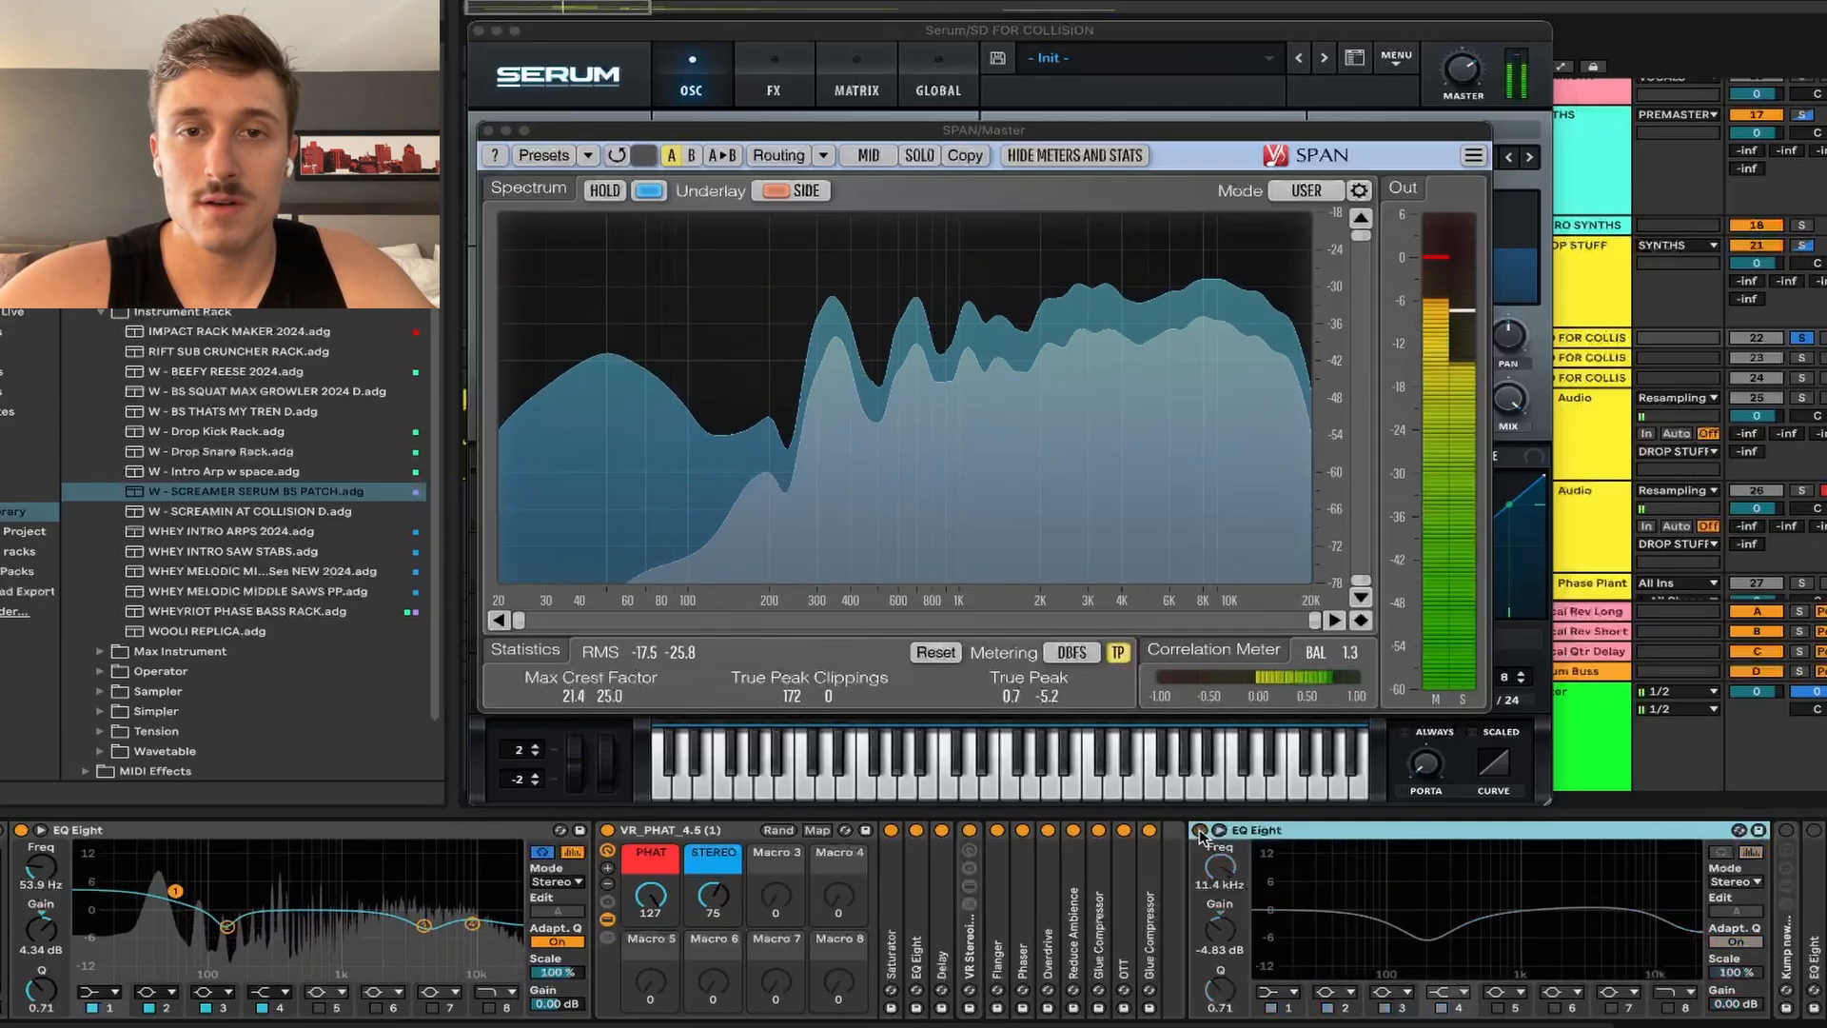
{"action": "key", "text": "space"}
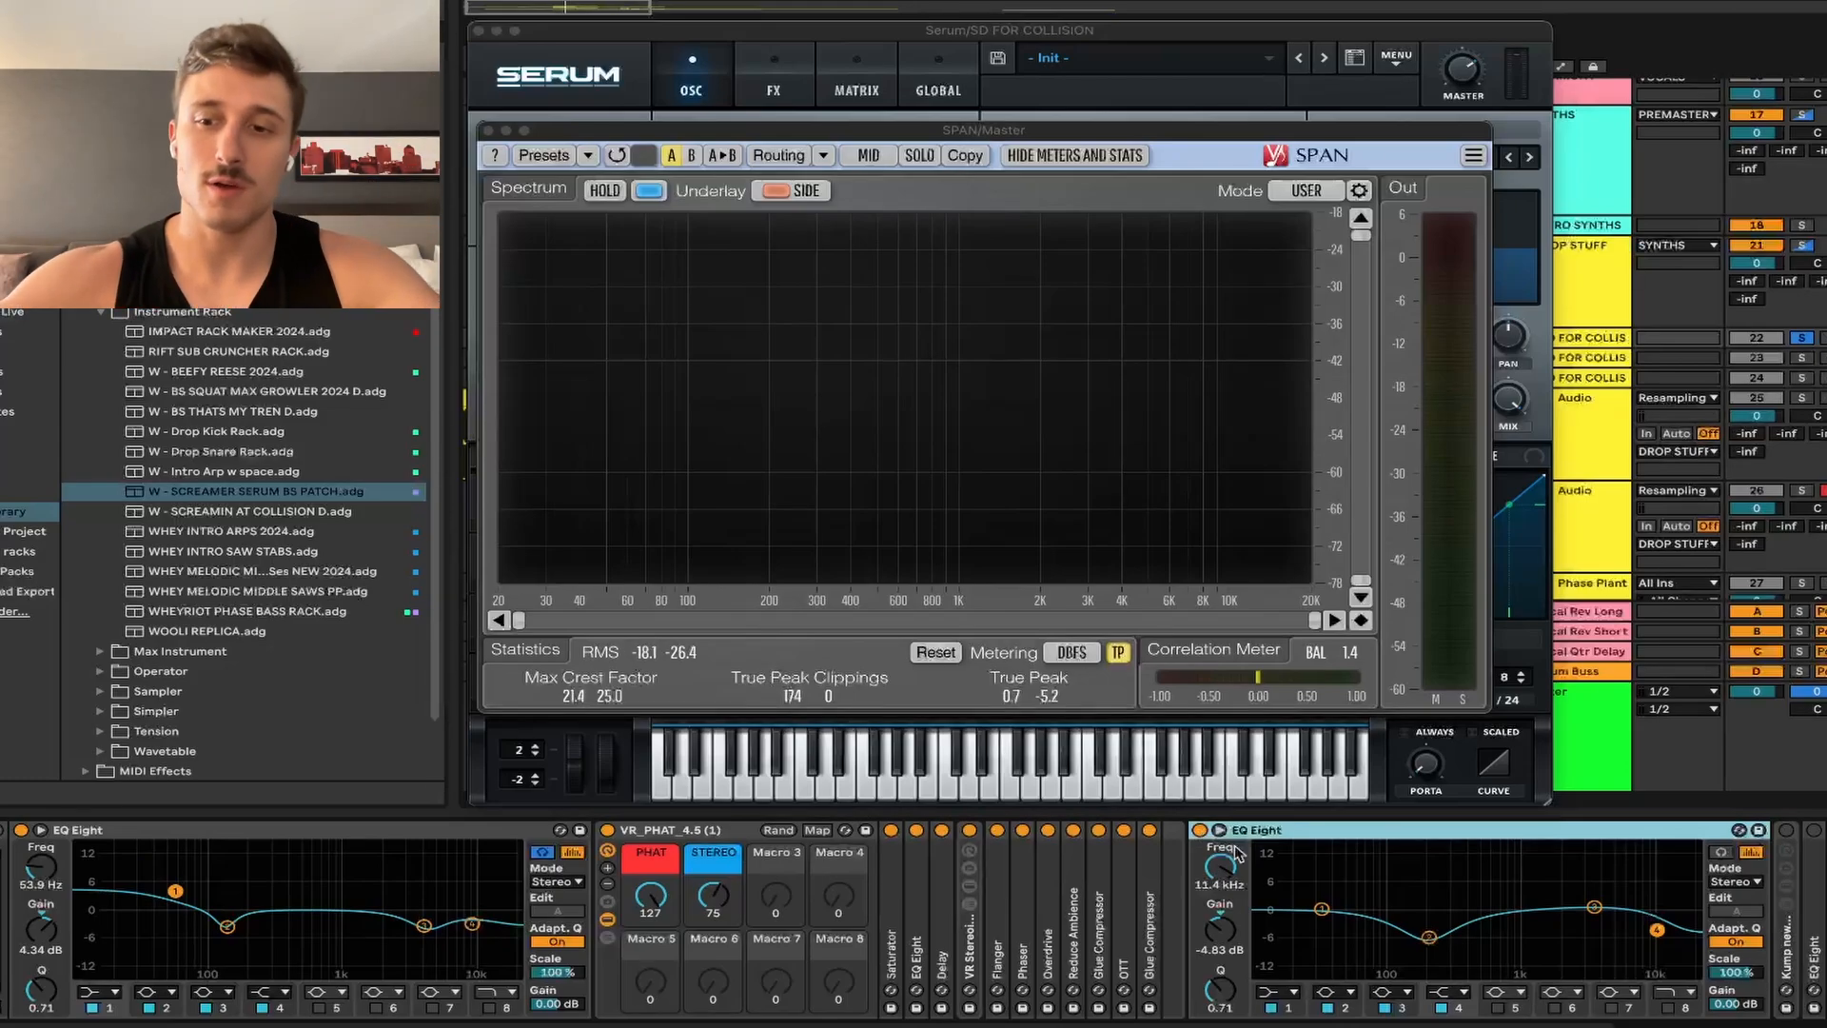
{"action": "left_click", "coordinate": [1793, 952]}
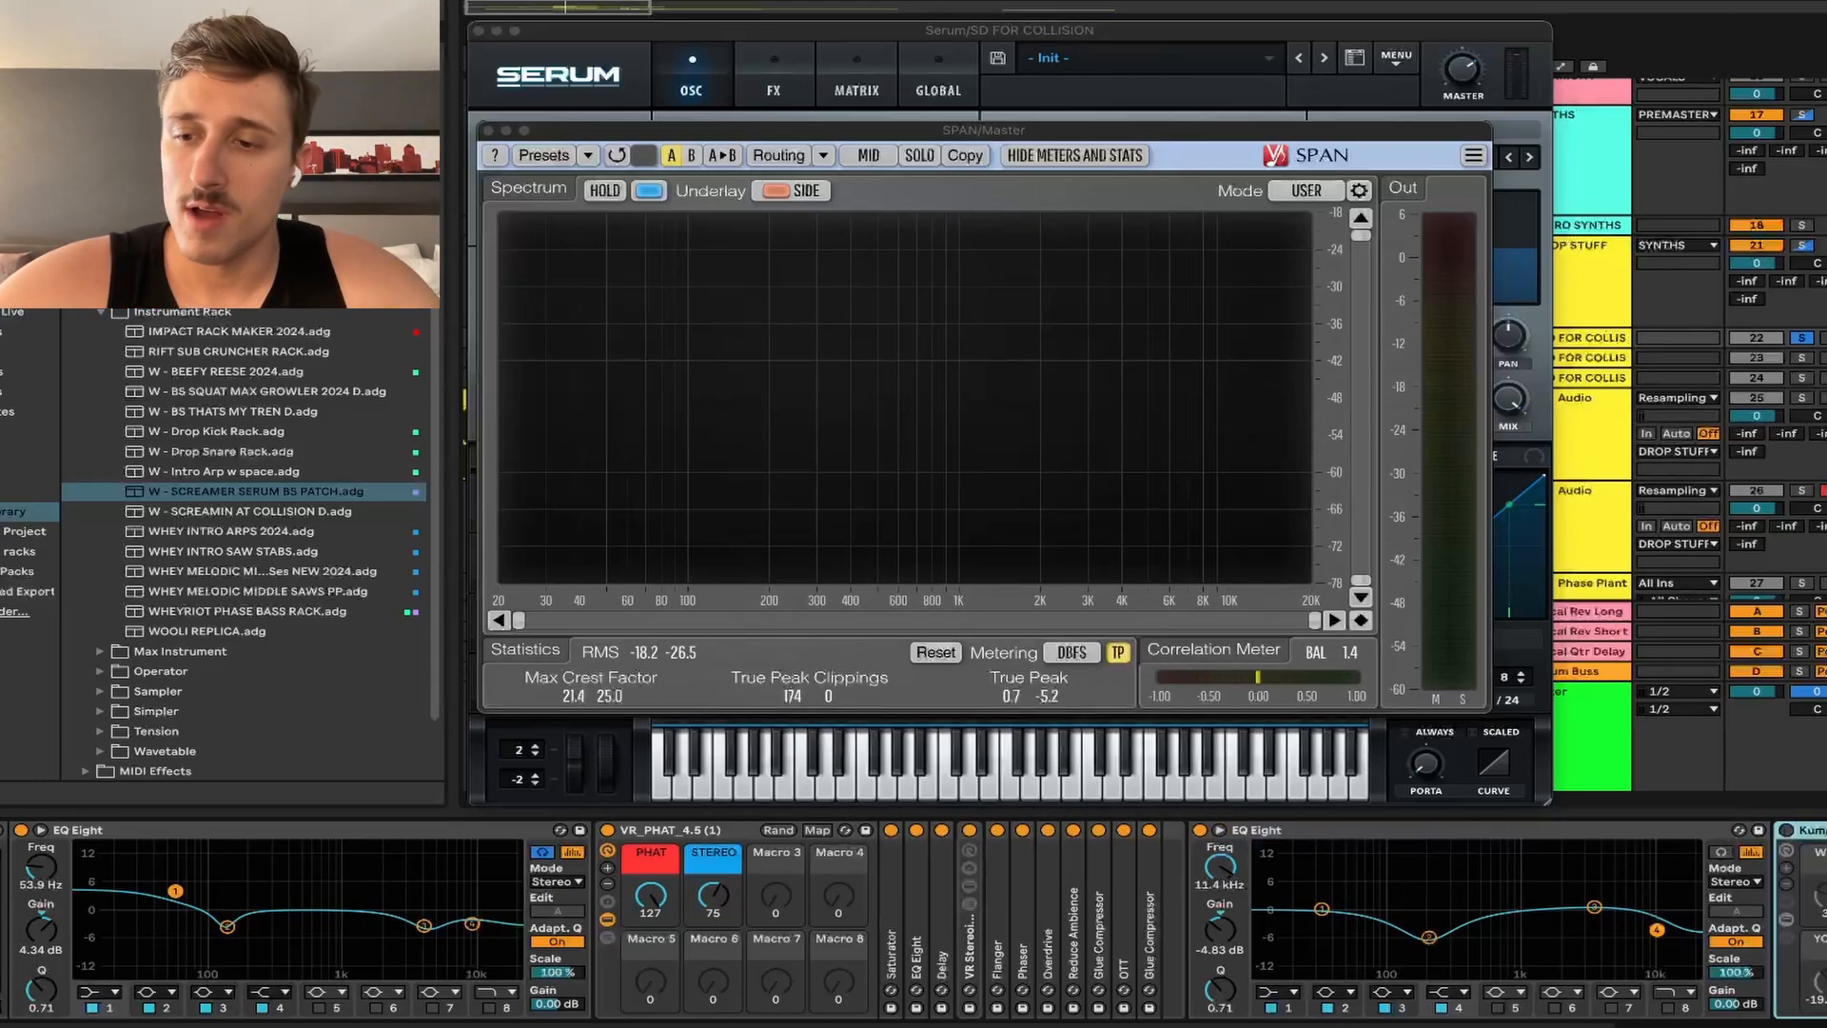
{"action": "scroll", "coordinate": [914, 920], "scroll_direction": "right", "scroll_amount": 5}
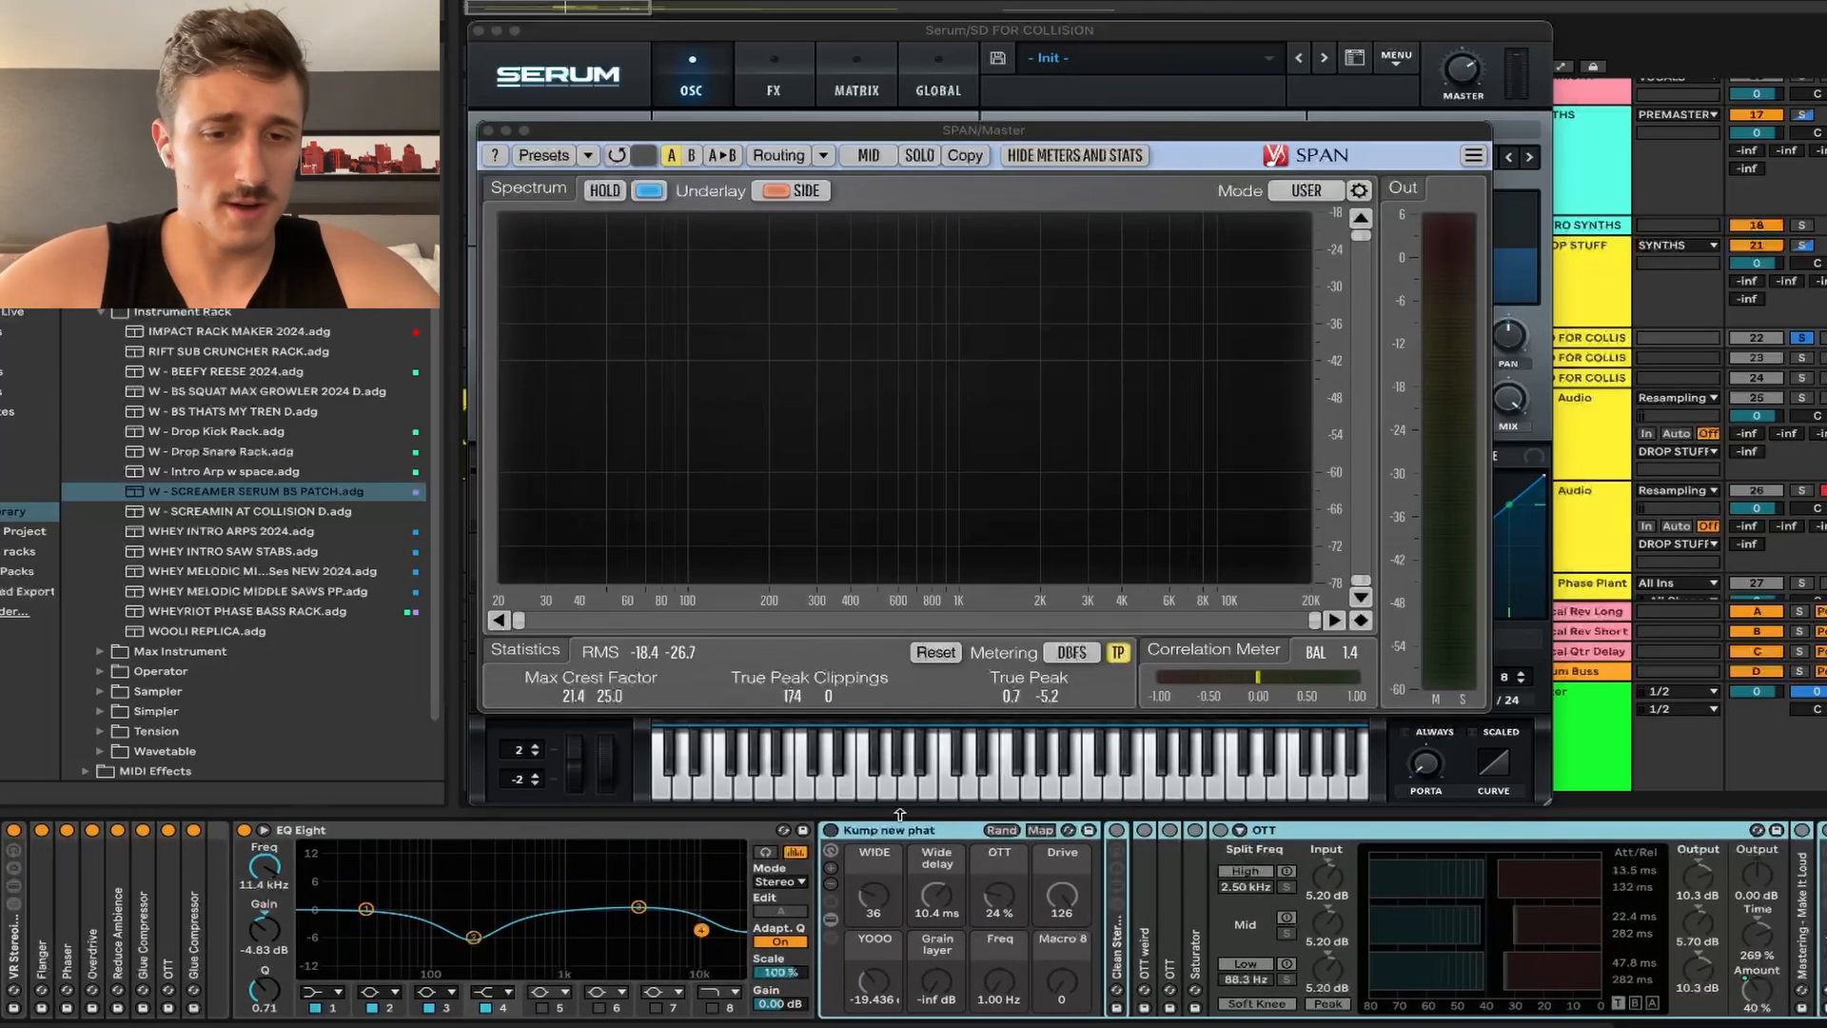
{"action": "left_click", "coordinate": [831, 830]}
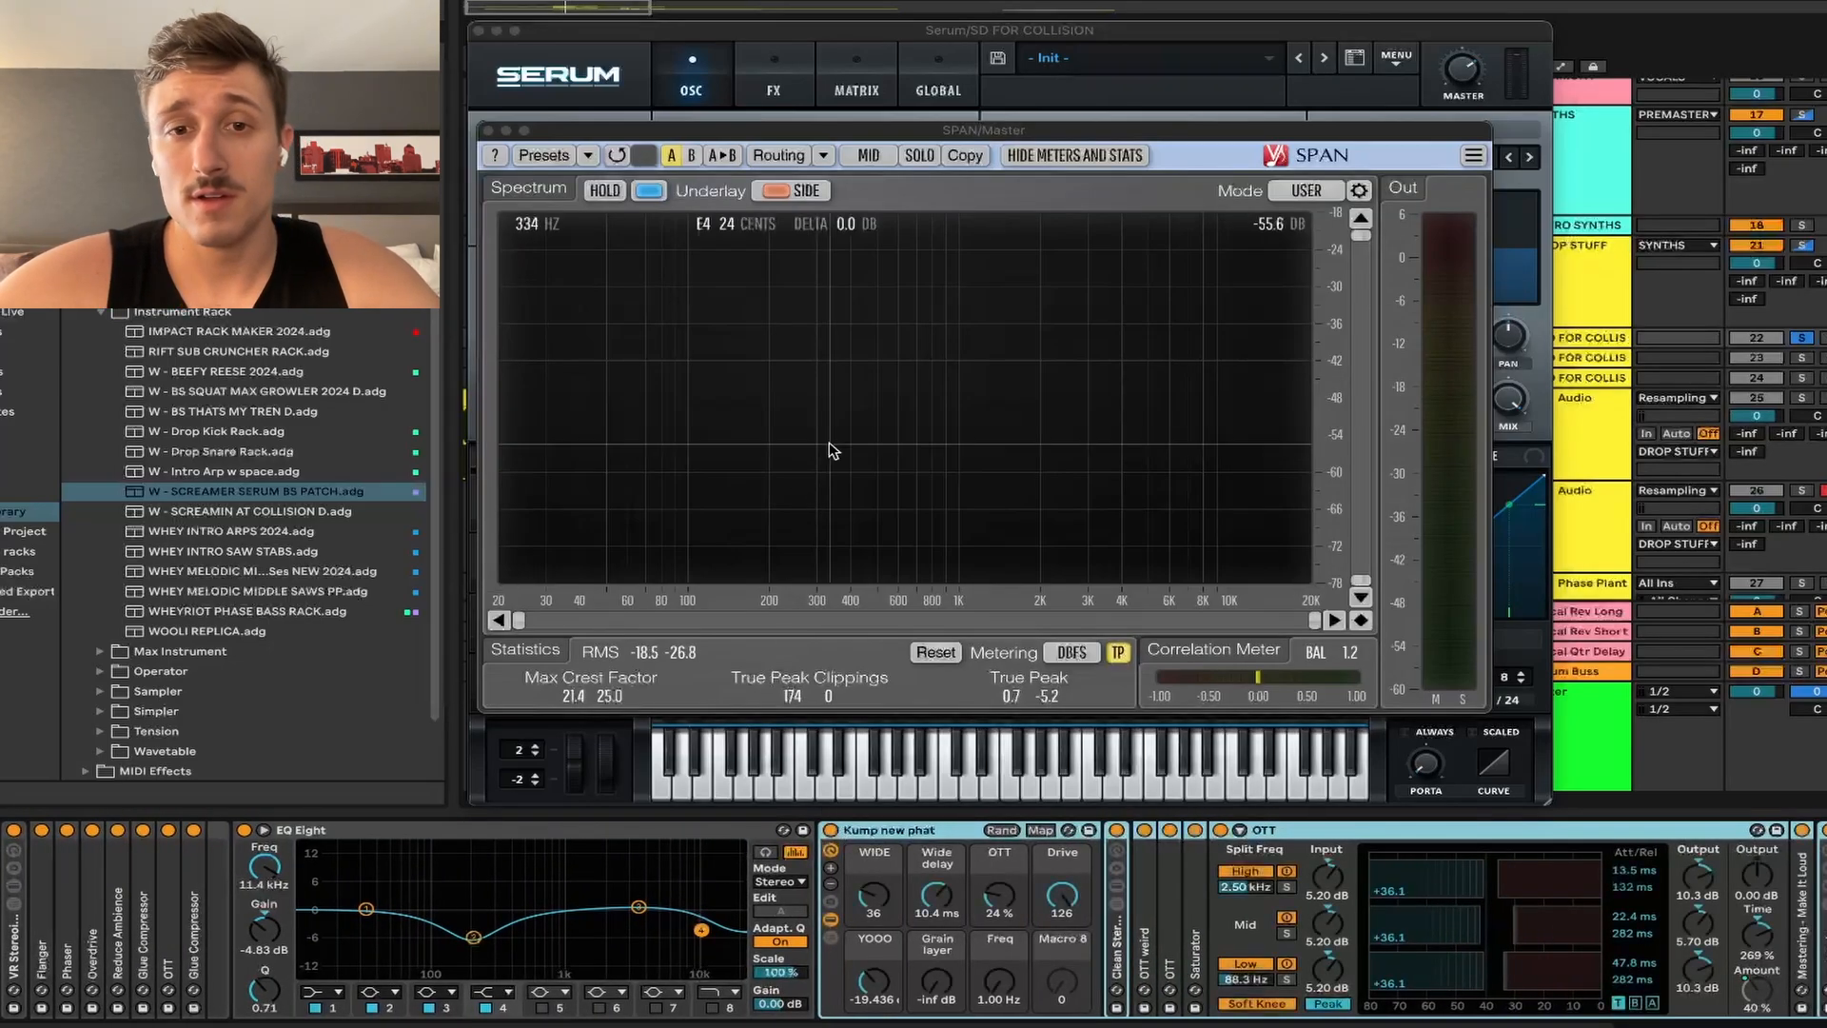
{"action": "left_click", "coordinate": [831, 831]}
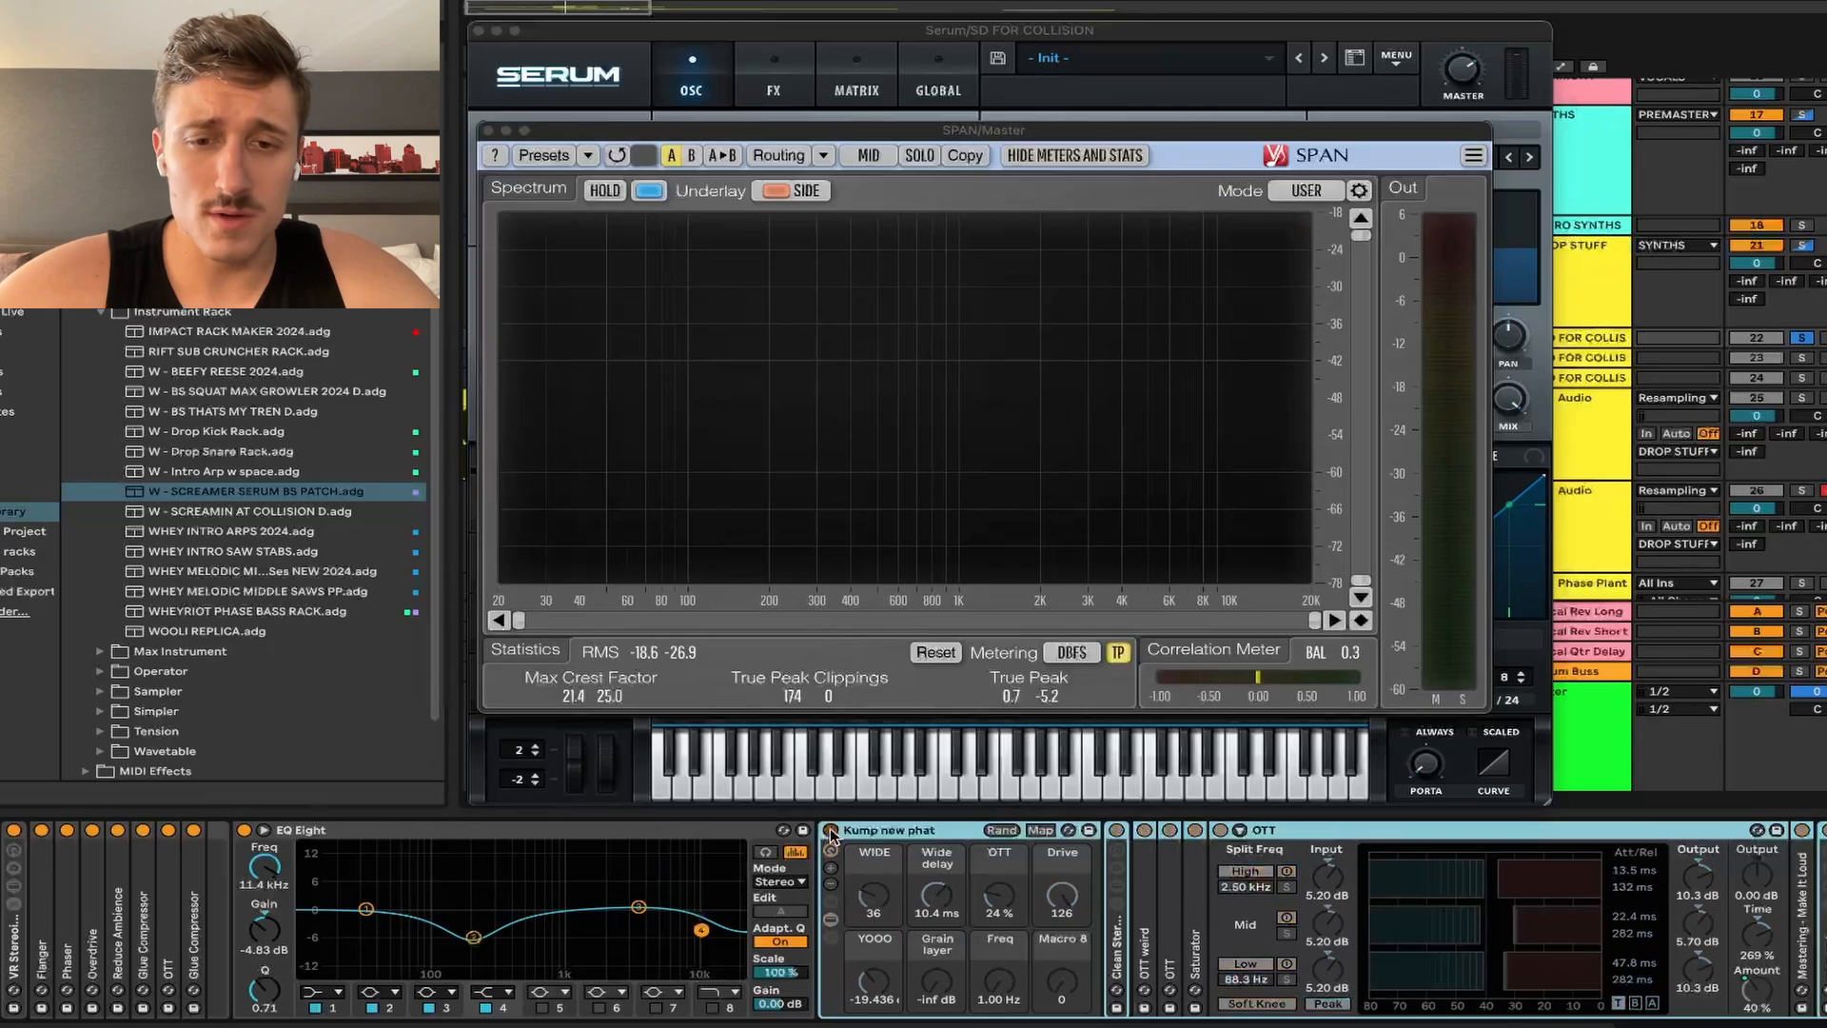
{"action": "left_click", "coordinate": [831, 830]}
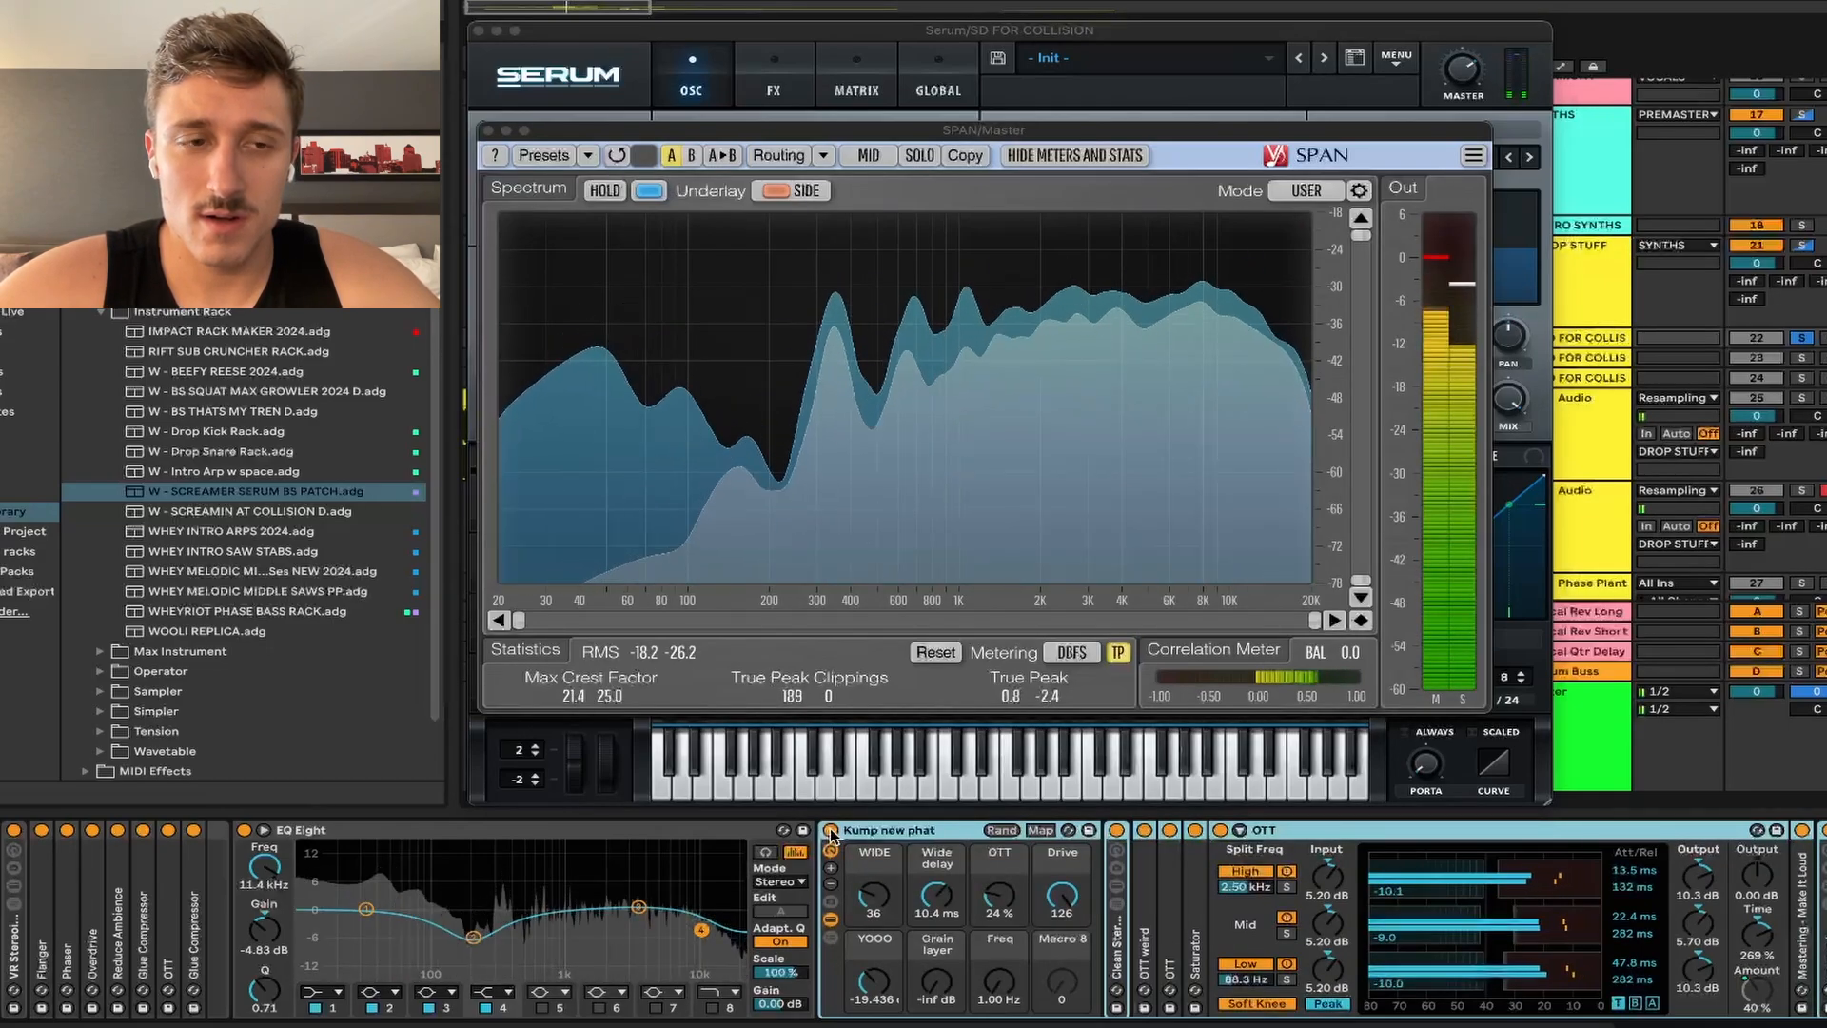
{"action": "key", "text": "space"}
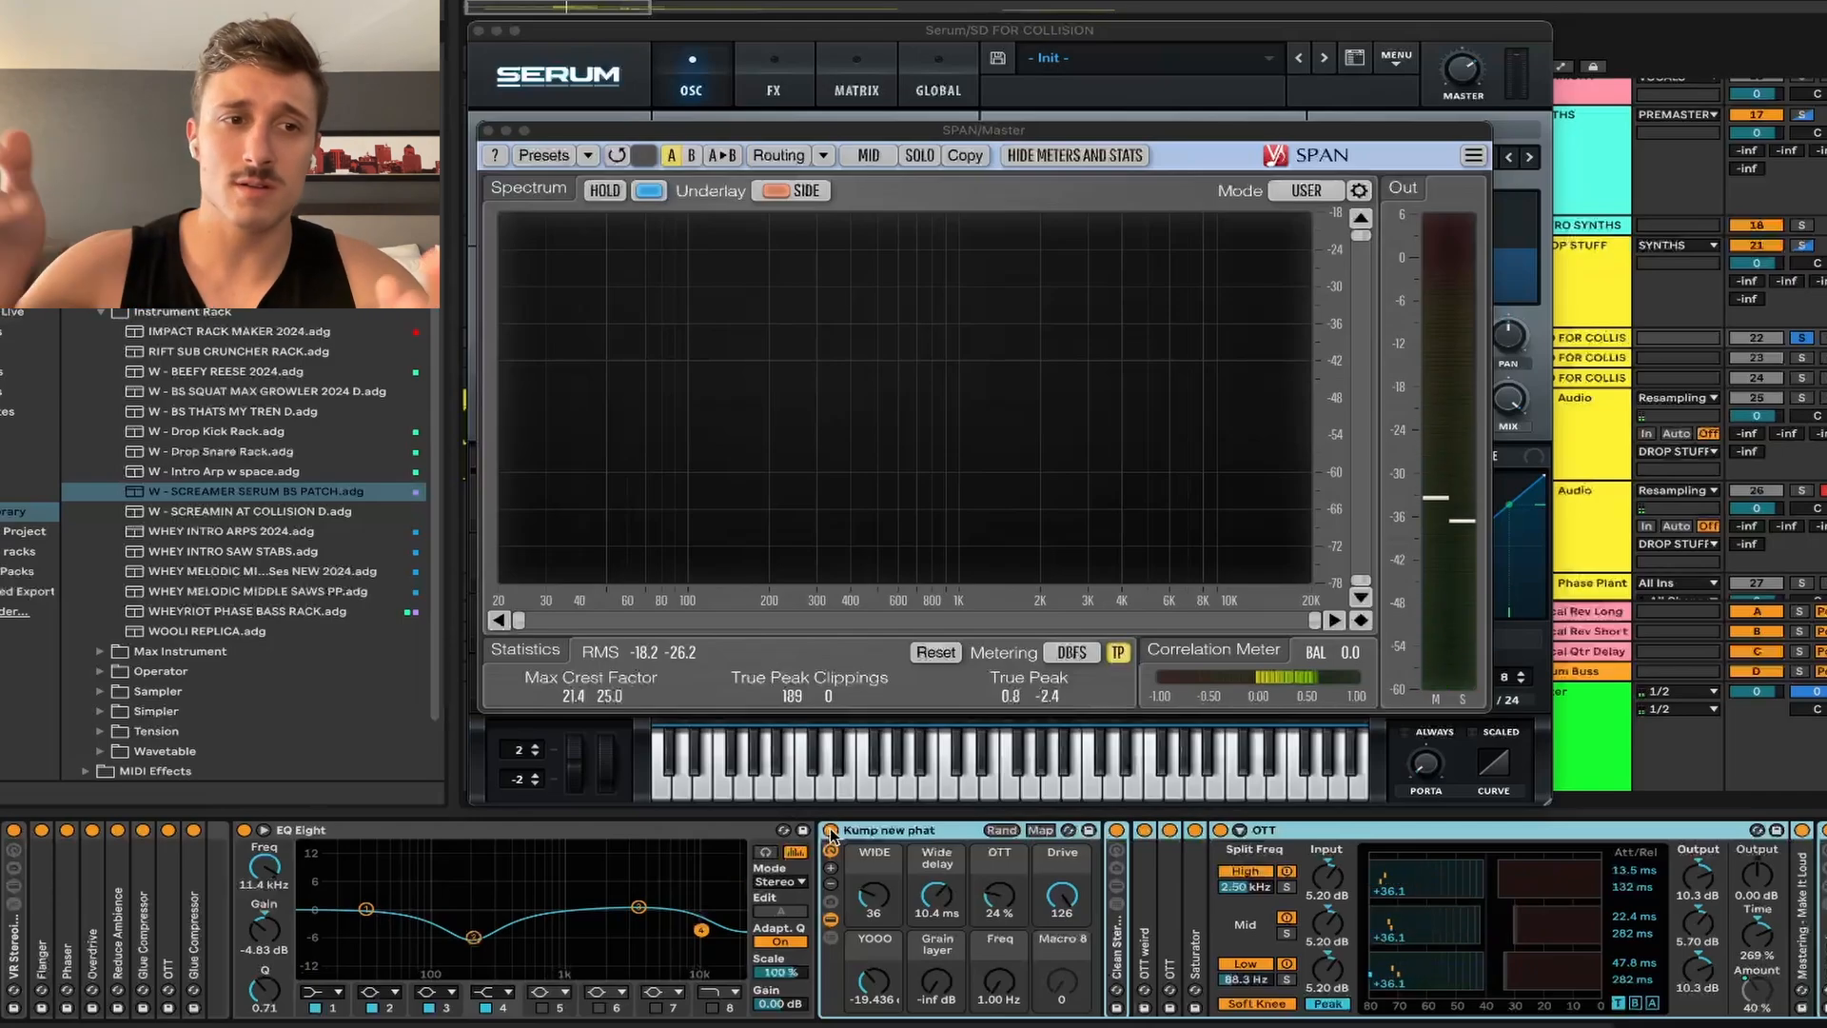
{"action": "scroll", "coordinate": [1606, 937], "scroll_direction": "right", "scroll_amount": 5}
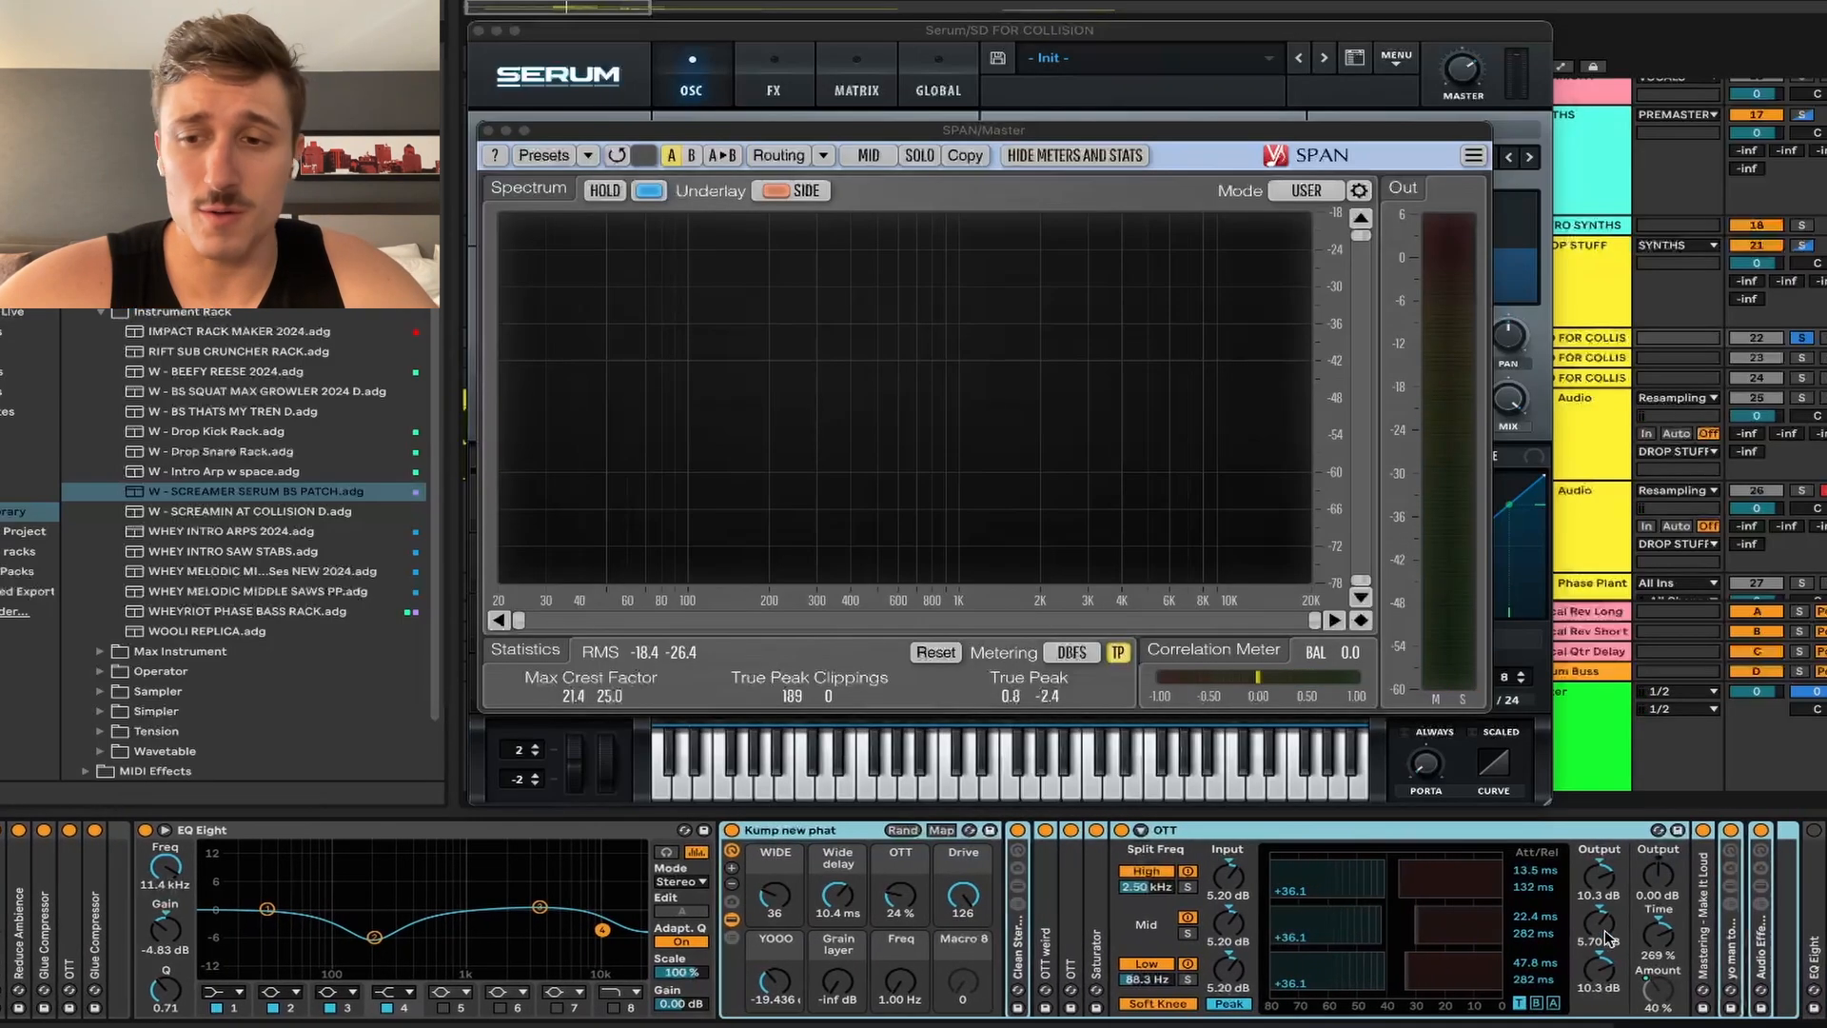
{"action": "key", "text": "space"}
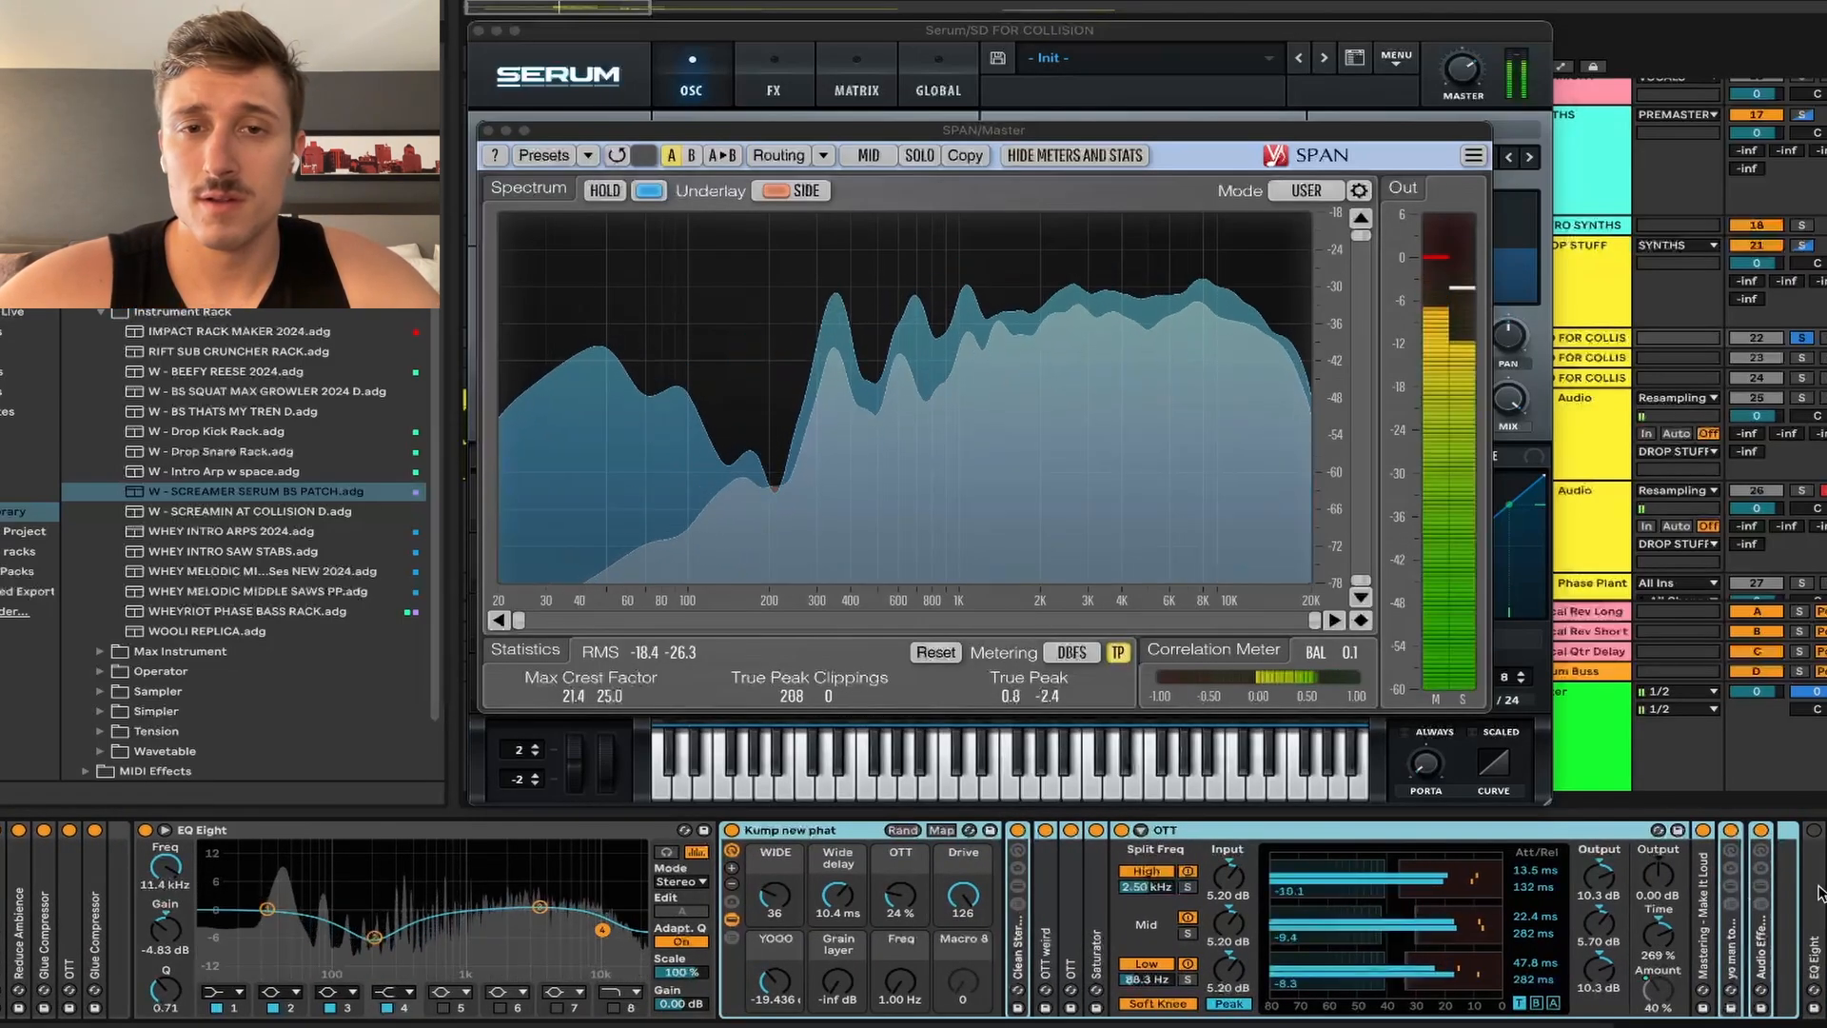
{"action": "key", "text": "space"}
Step: Expand the final EQ Eight and re-enable it, auditioning the chain before and after
{"action": "double_click", "coordinate": [1814, 895]}
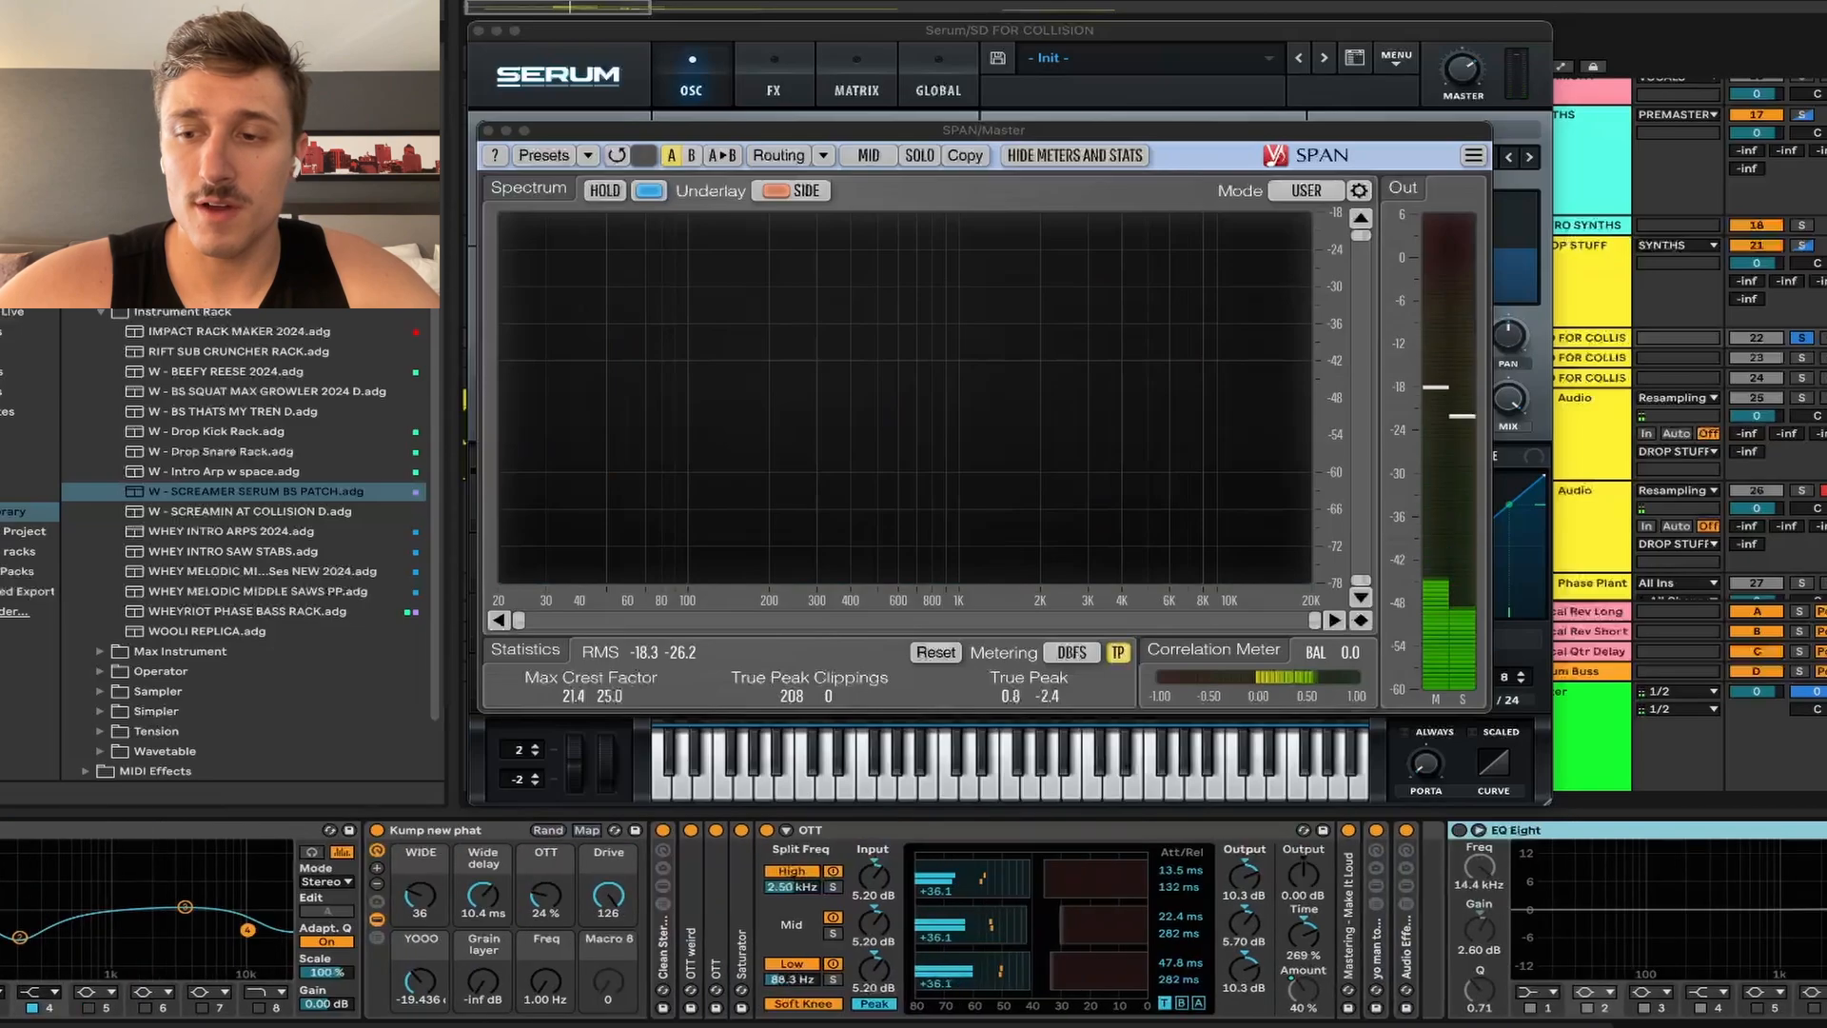
{"action": "key", "text": "space"}
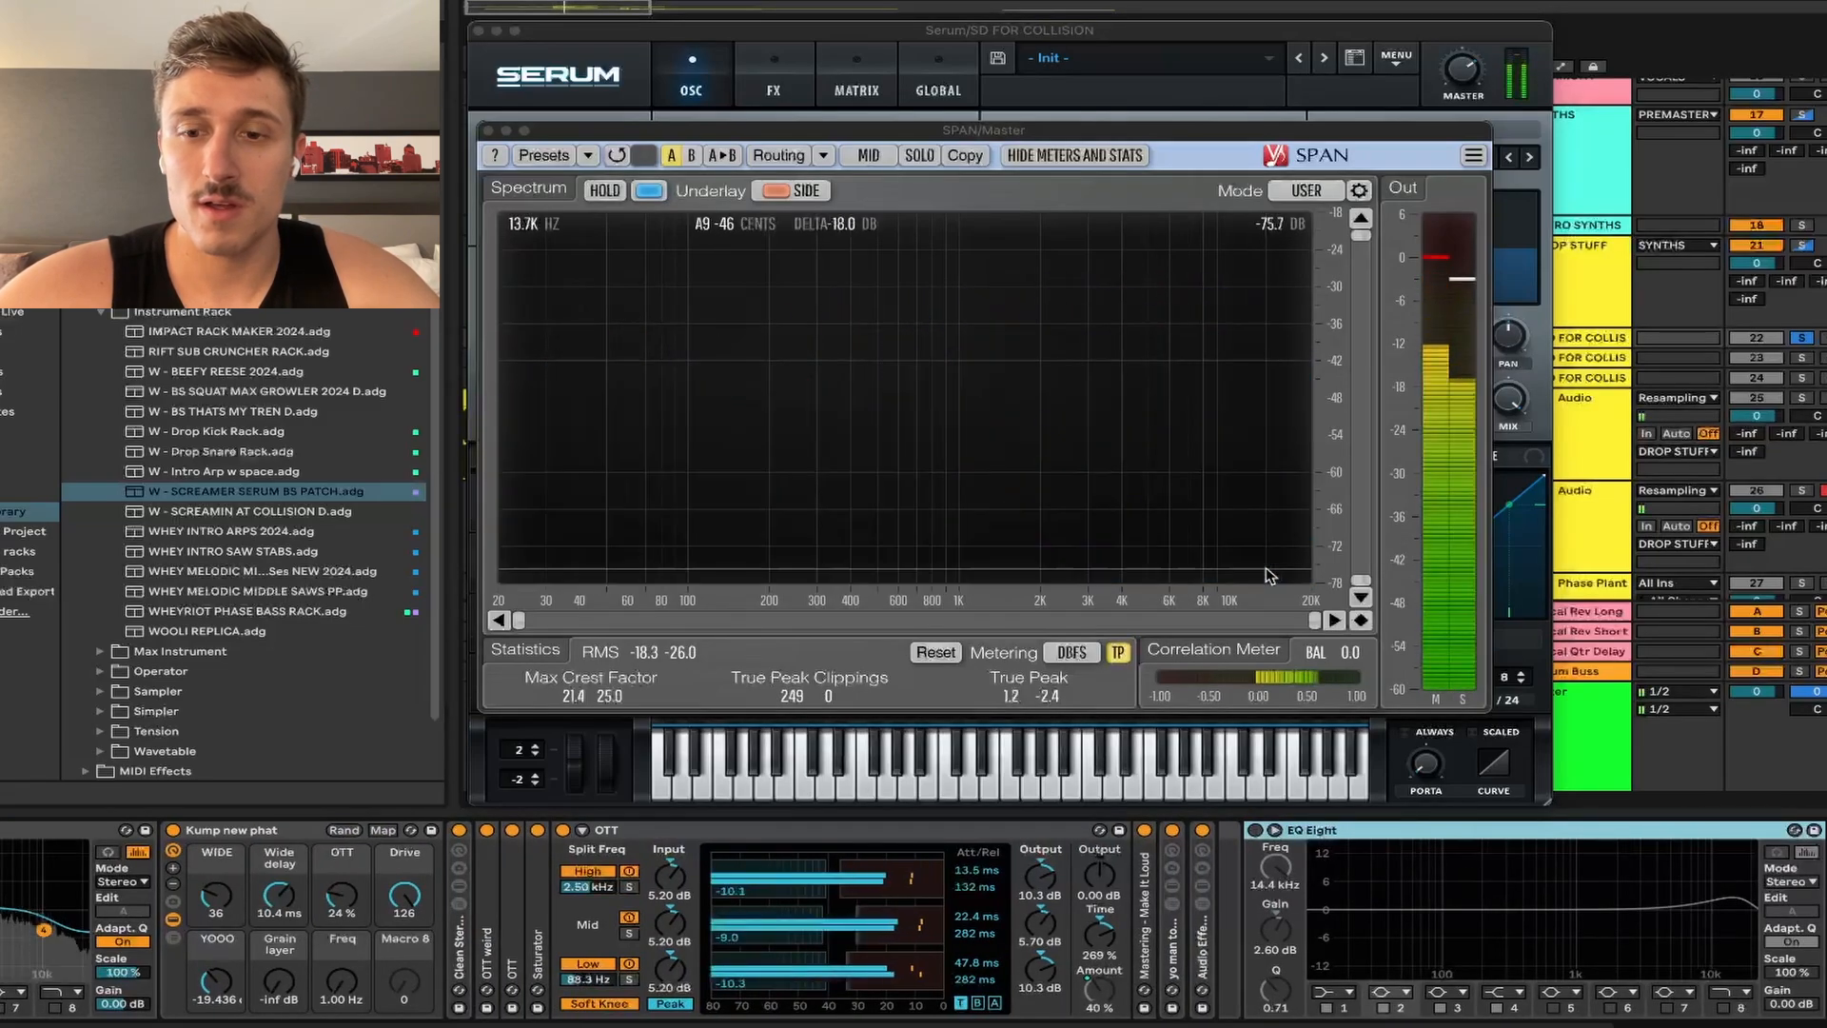
{"action": "key", "text": "space"}
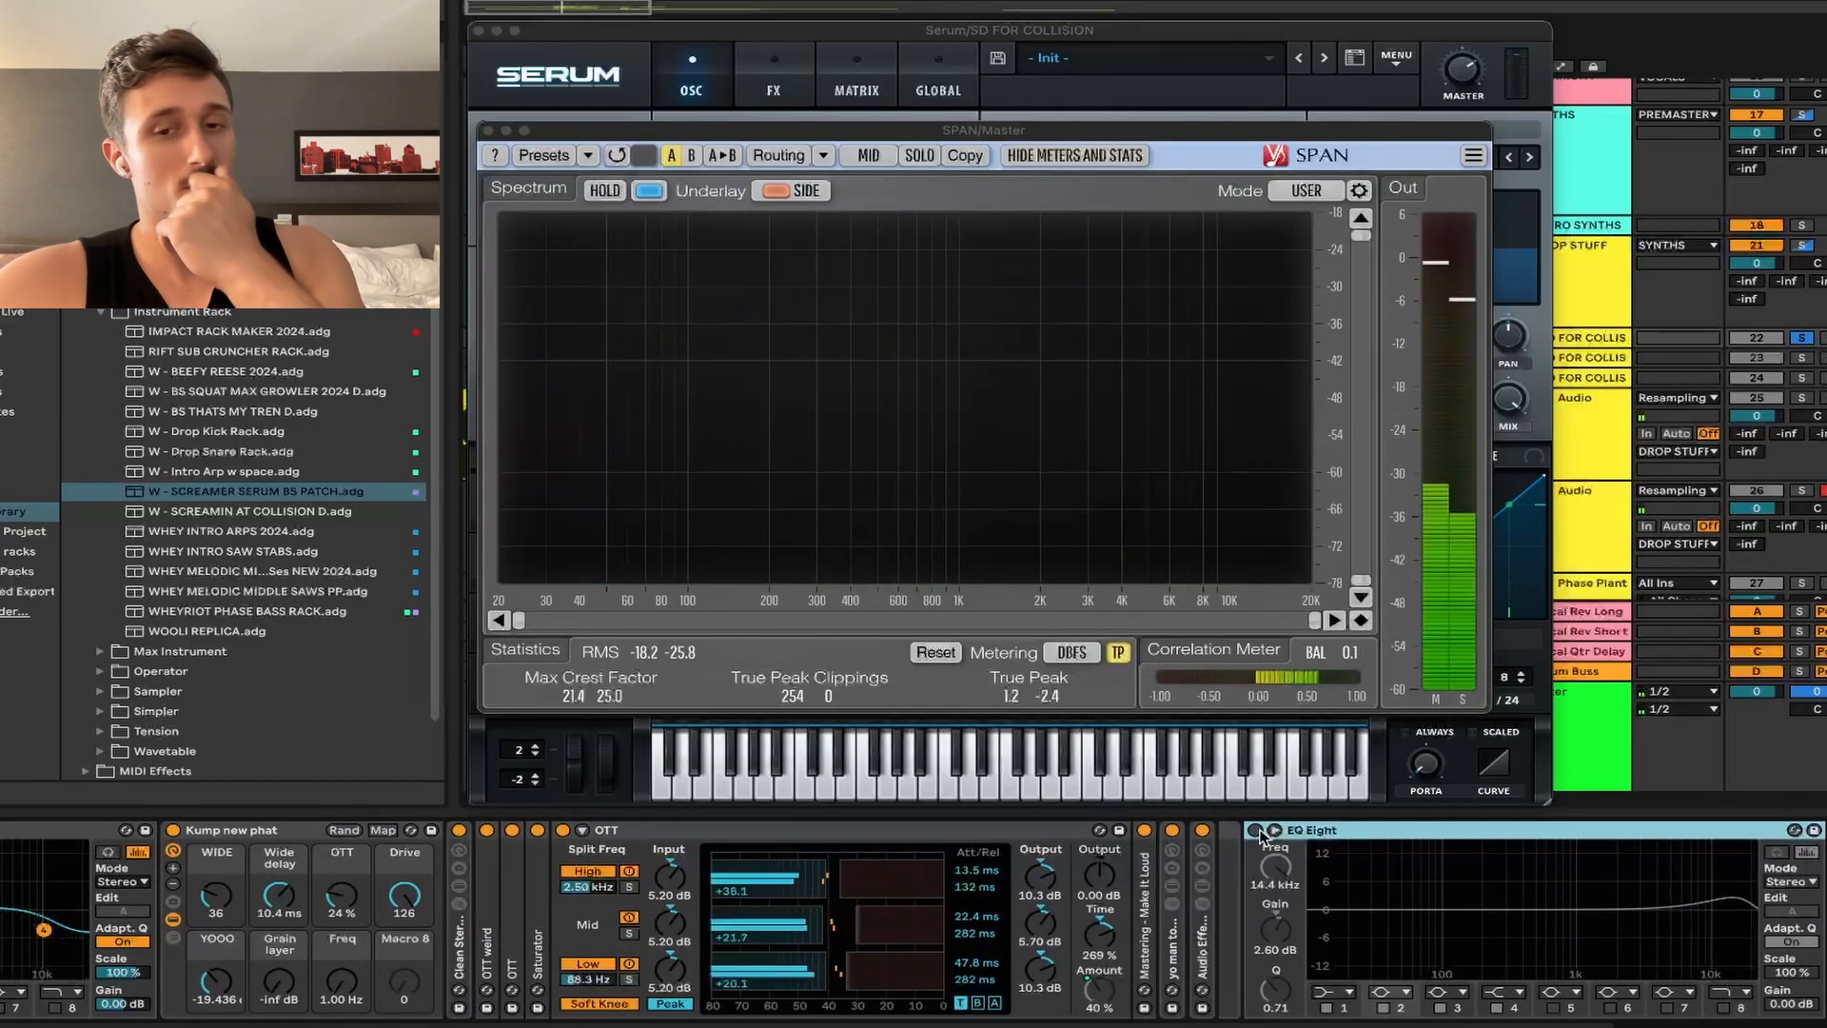
{"action": "left_click", "coordinate": [1256, 831]}
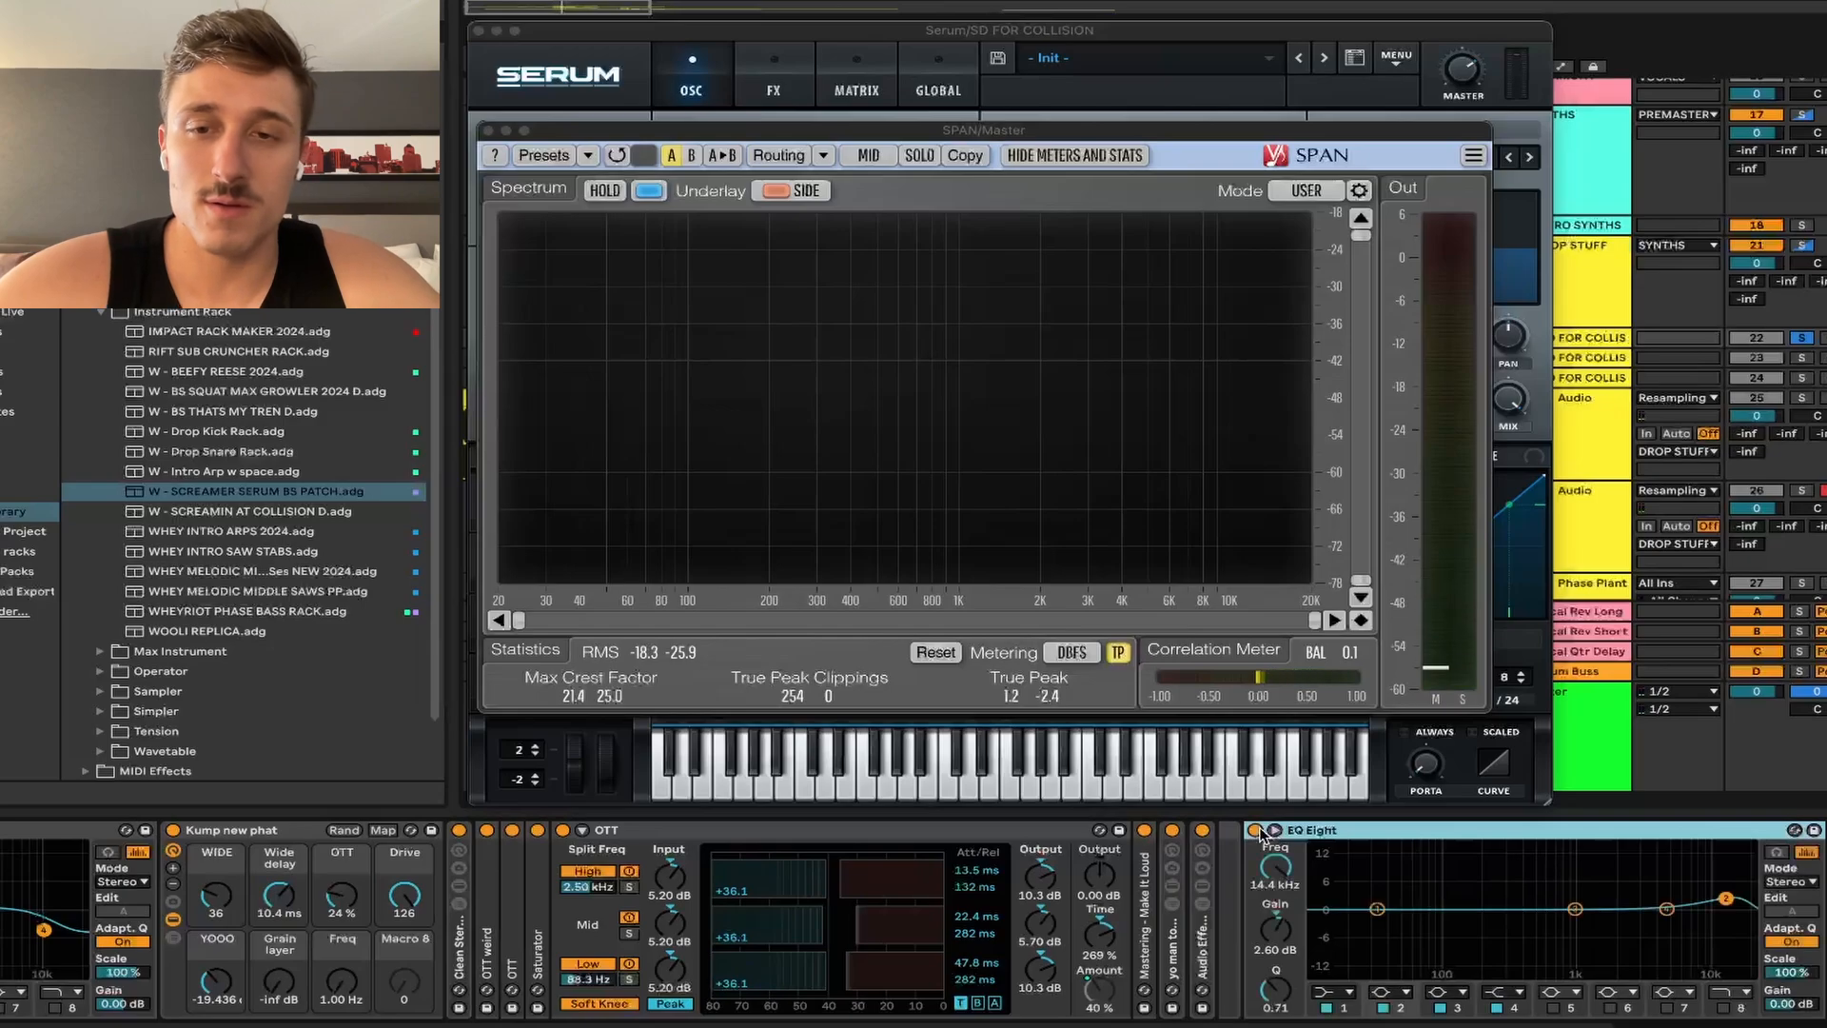
{"action": "key", "text": "space"}
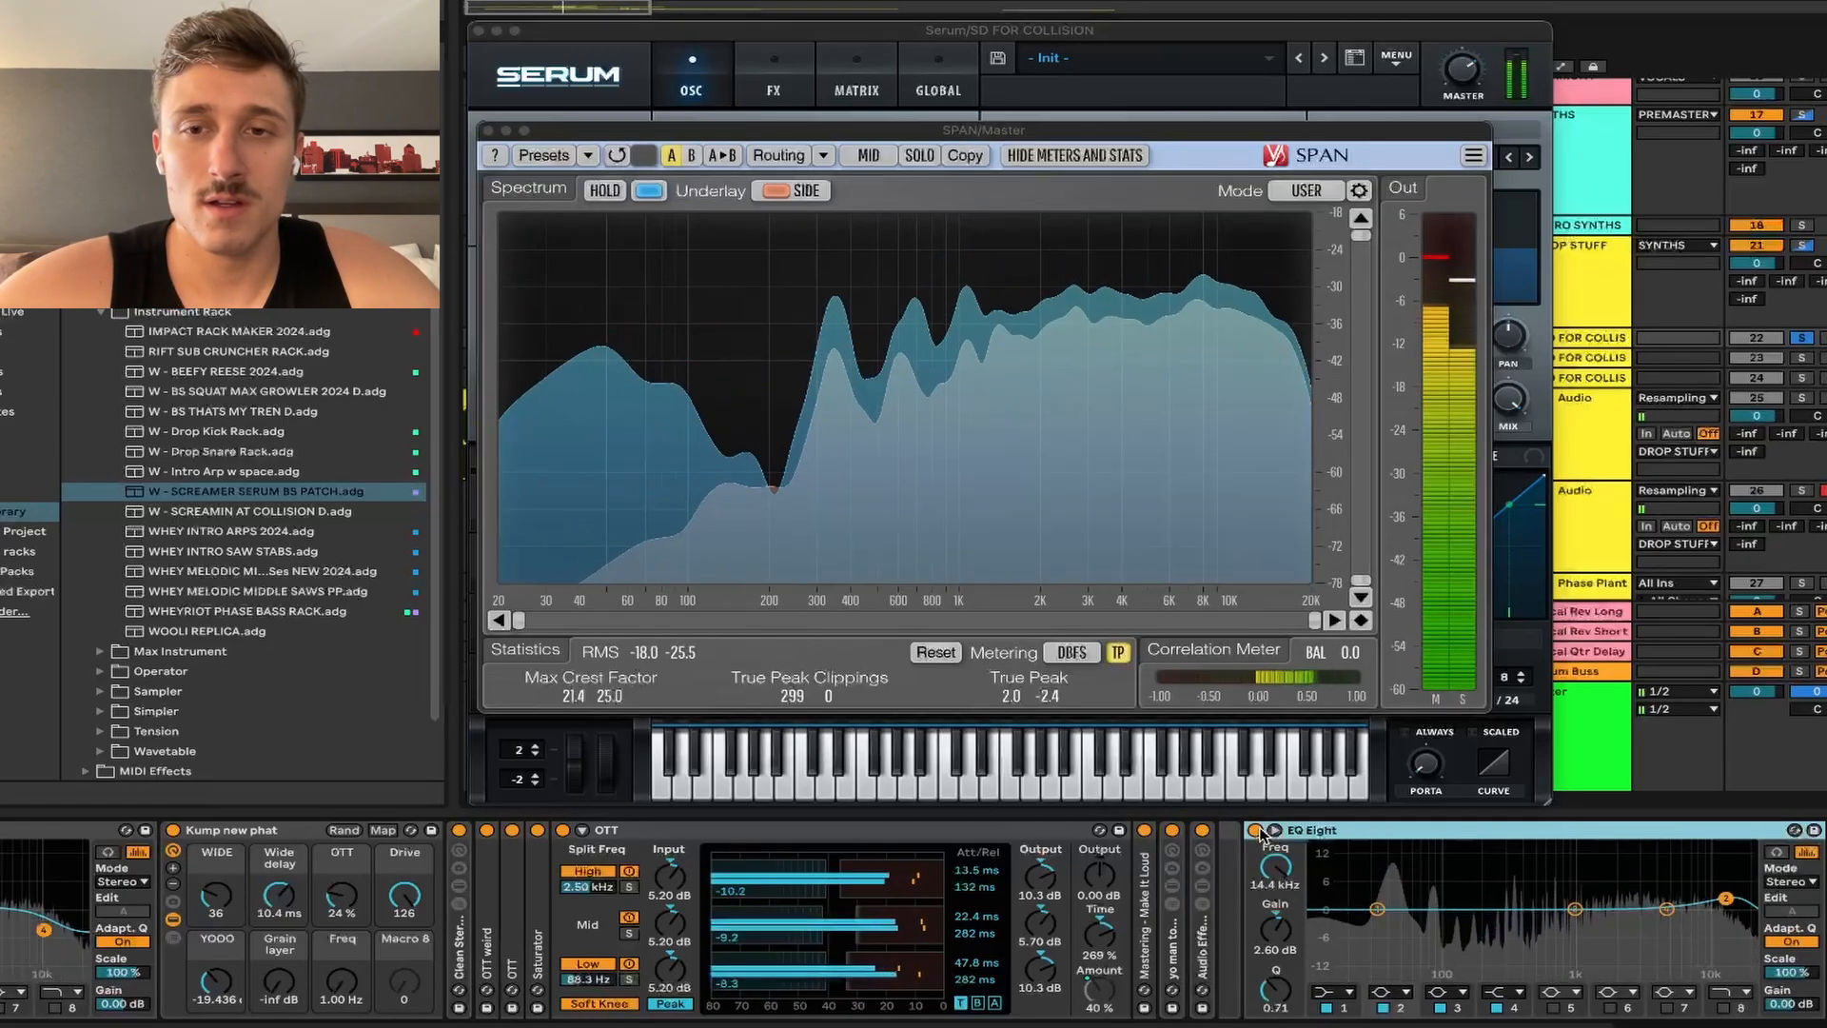
{"action": "key", "text": "space"}
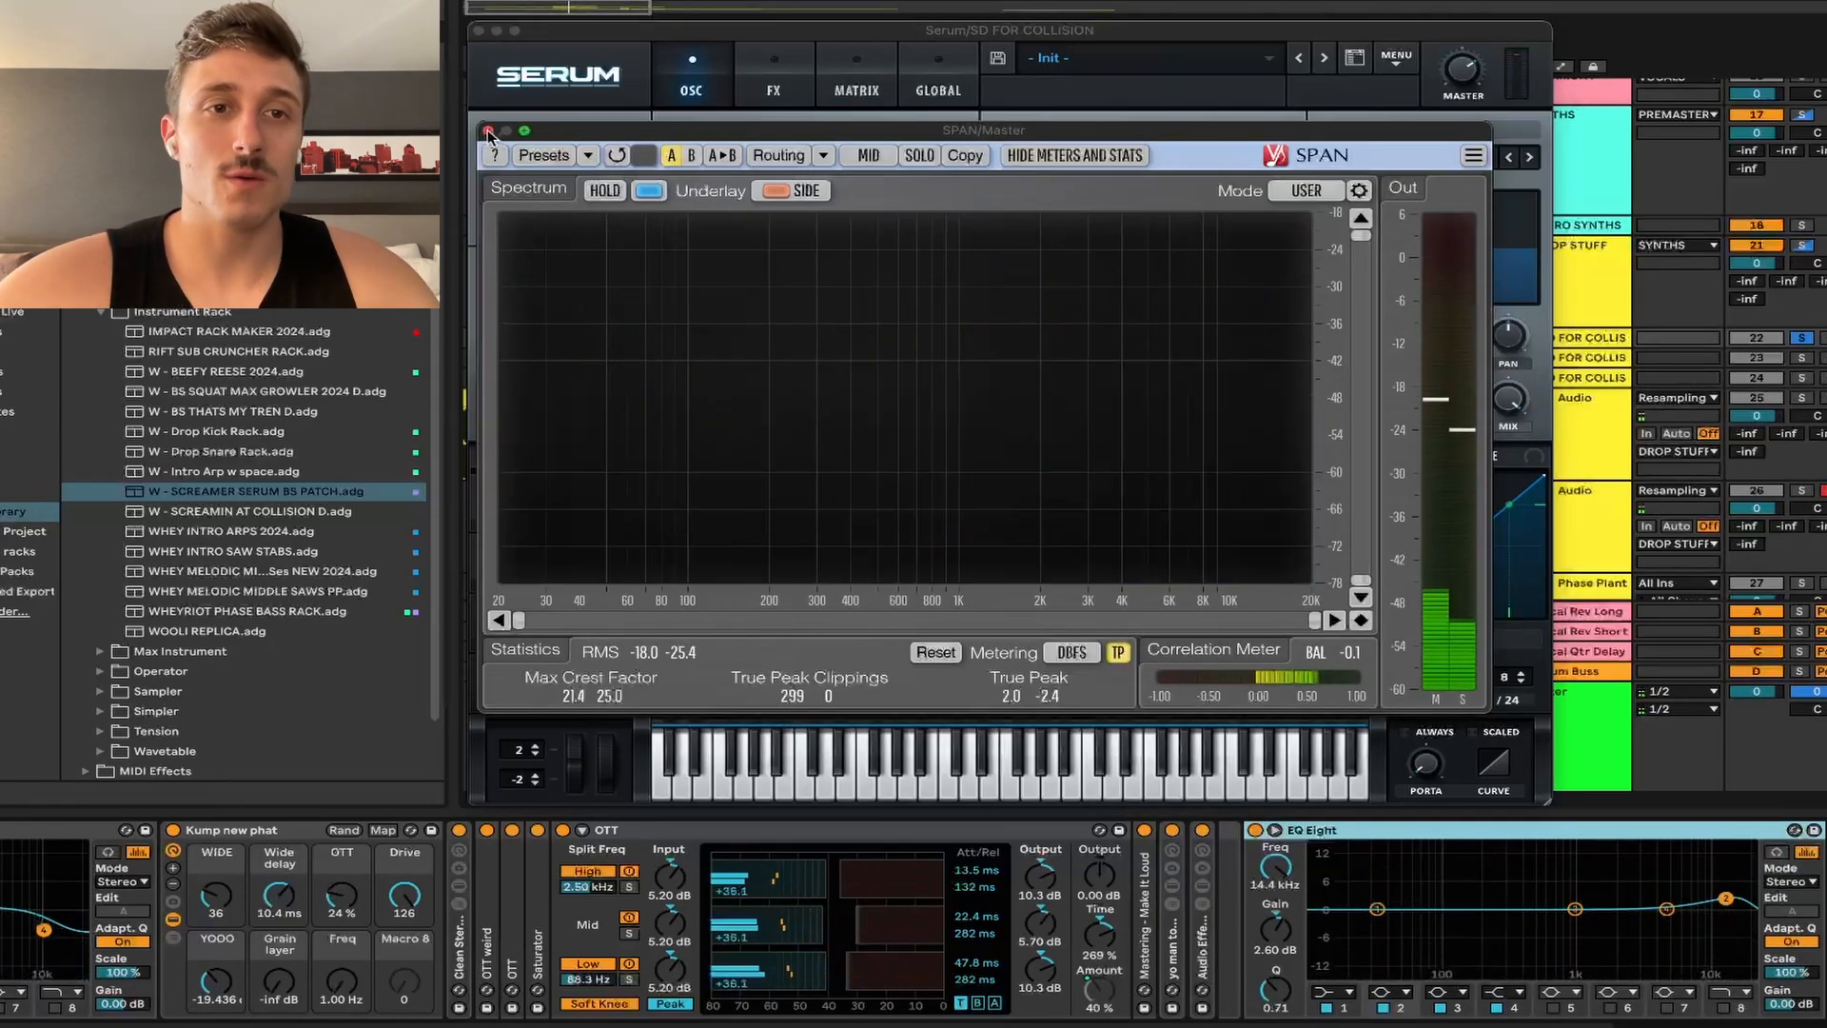
Step: Close the SPAN analyzer and start playback of the patch
{"action": "left_click", "coordinate": [488, 130]}
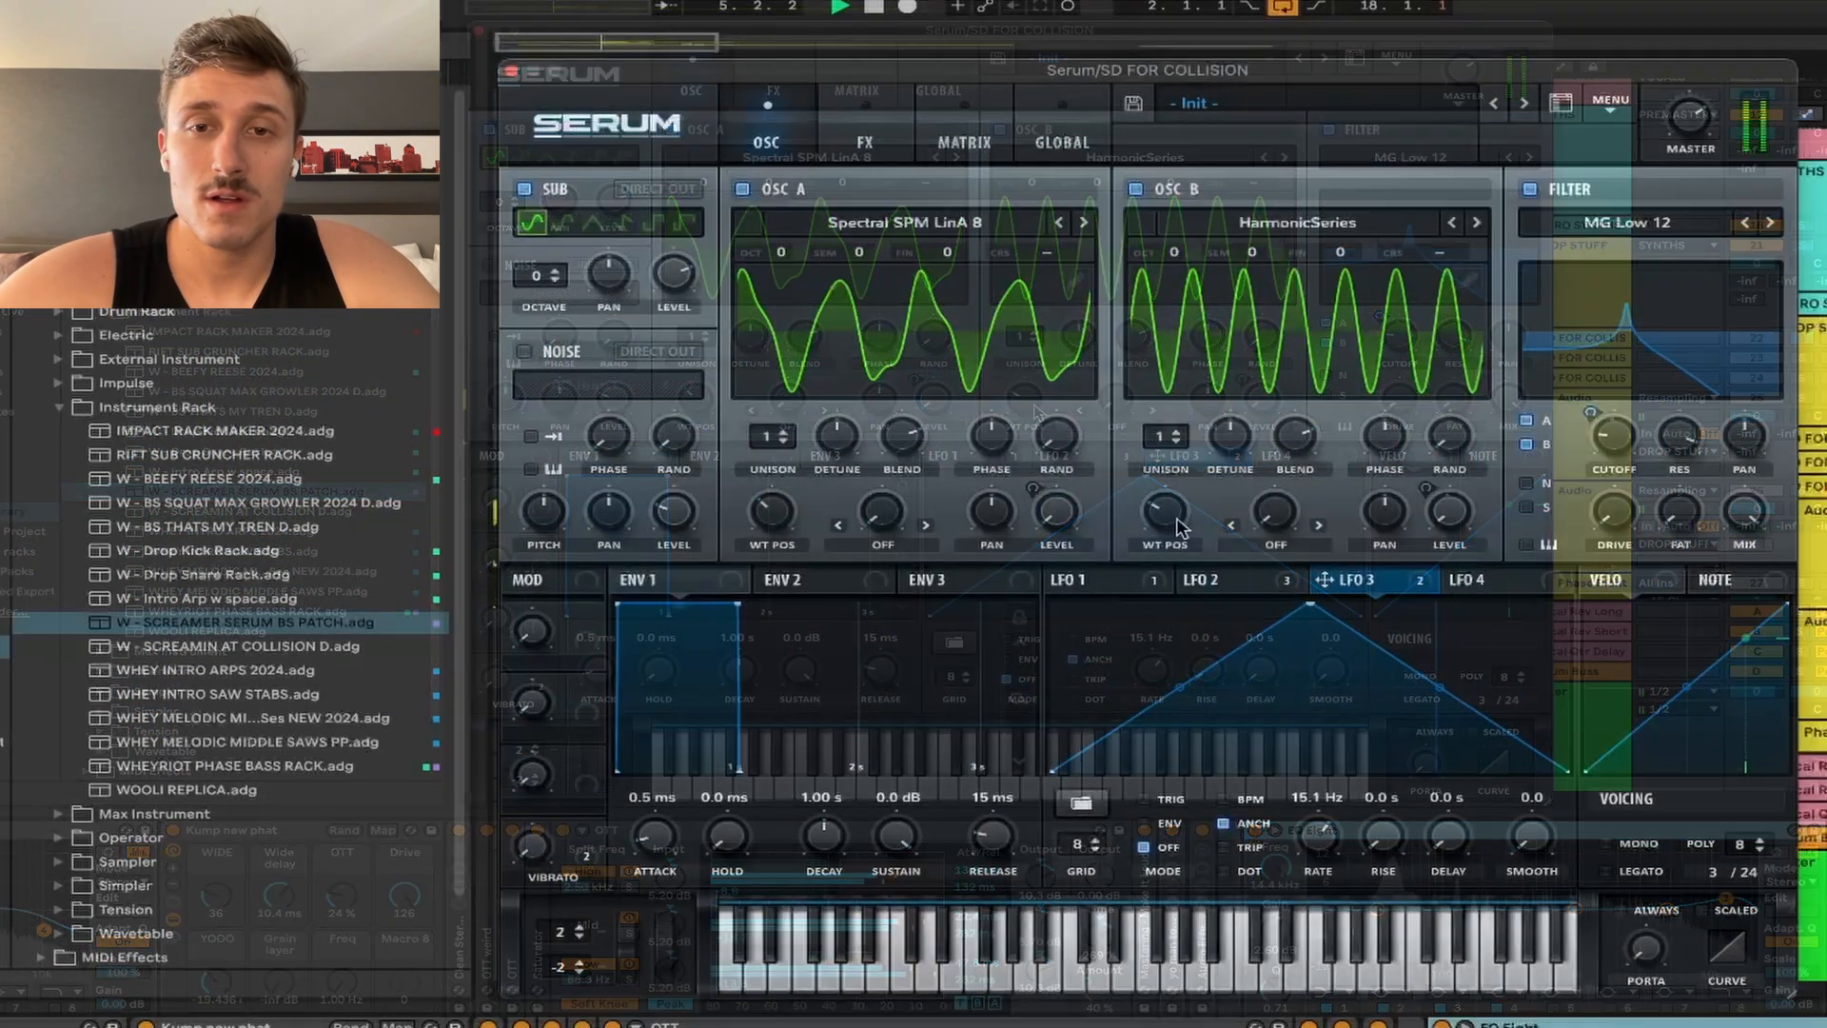
{"action": "mouse_move", "coordinate": [1608, 439]}
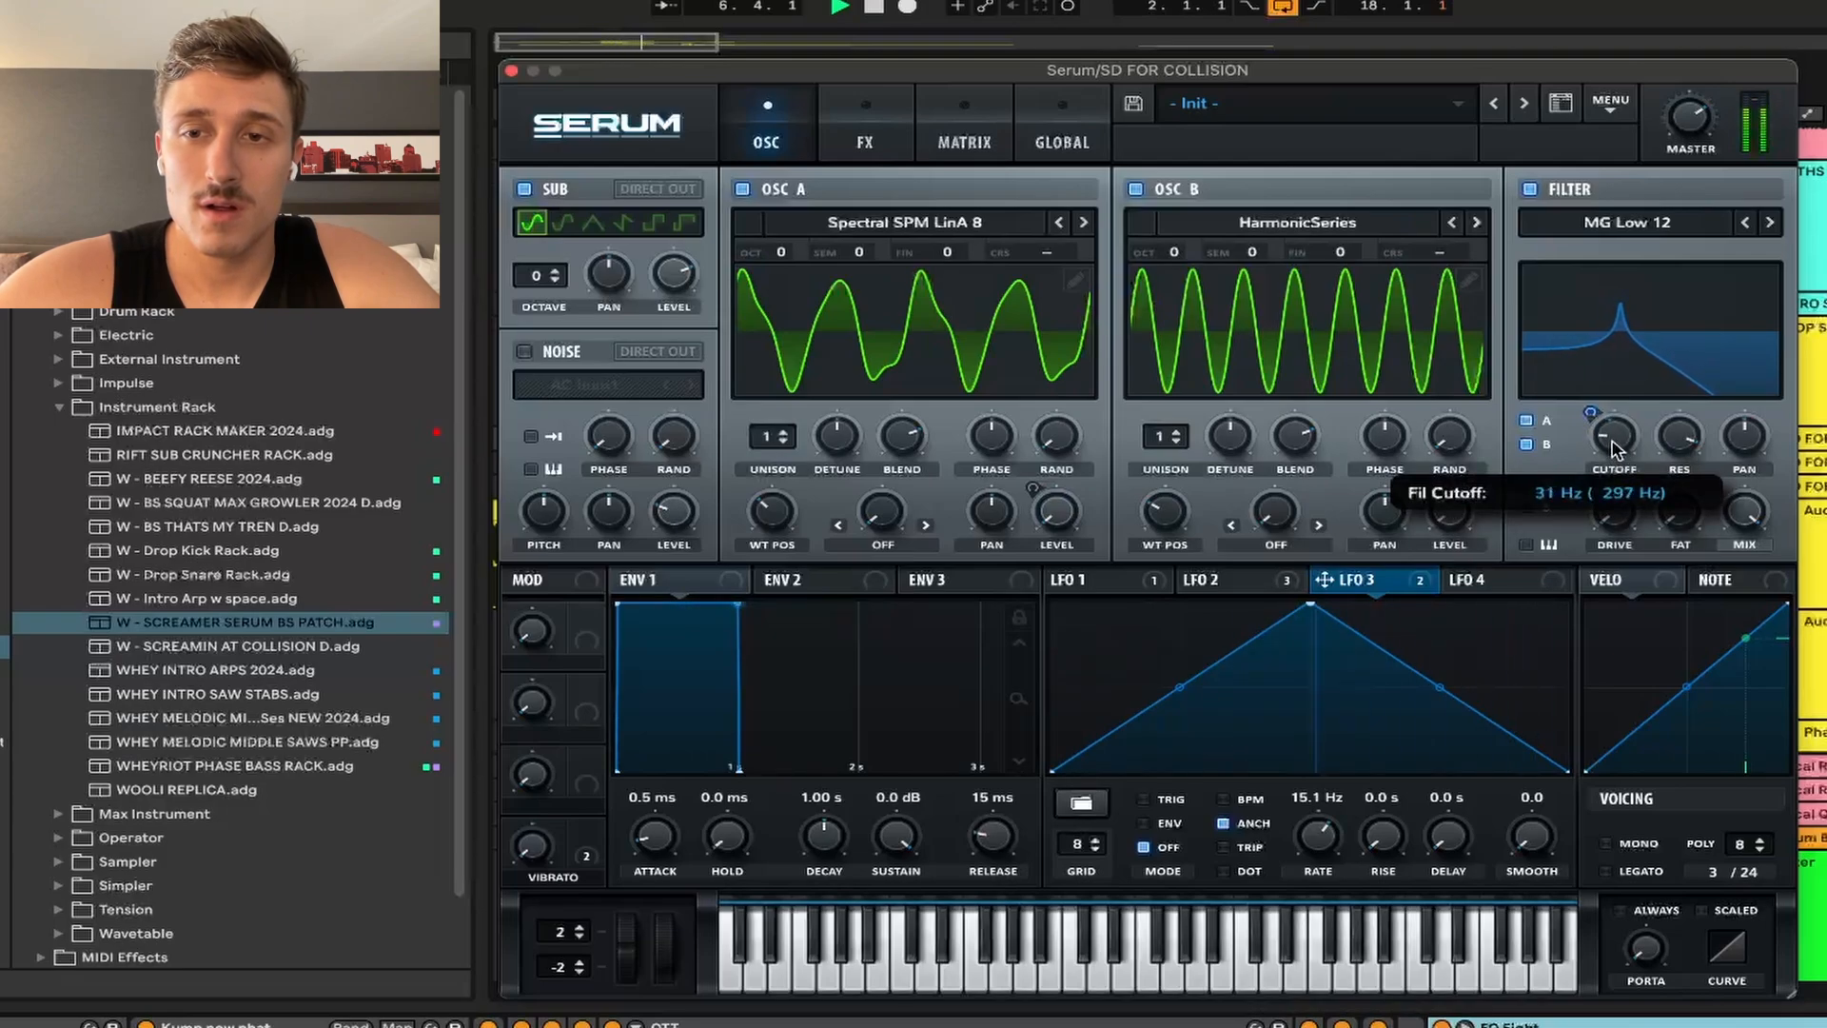
{"action": "key", "text": "space"}
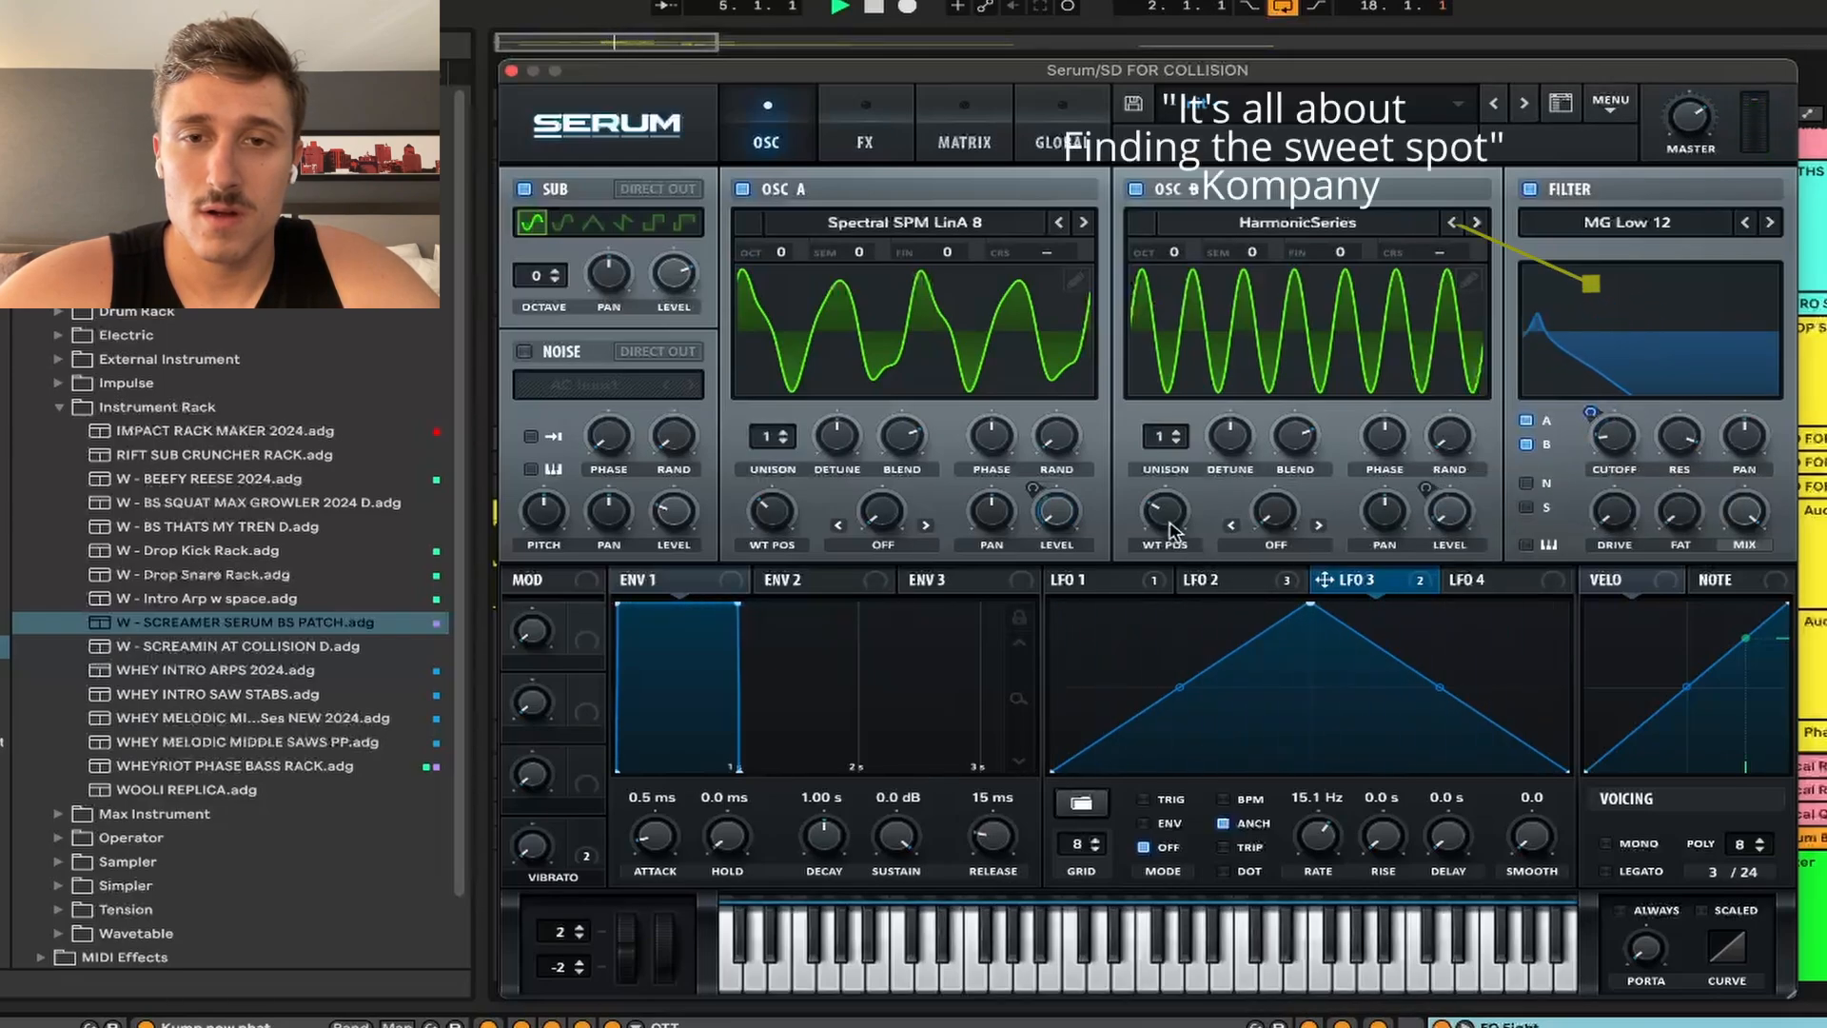
Step: Raise OSC B wavetable position to 12 and filter cutoff to about 91 Hz while listening
{"action": "left_click_drag", "start_coordinate": [1164, 514], "coordinate": [1178, 480]}
{"action": "left_click_drag", "start_coordinate": [1616, 437], "coordinate": [1624, 416]}
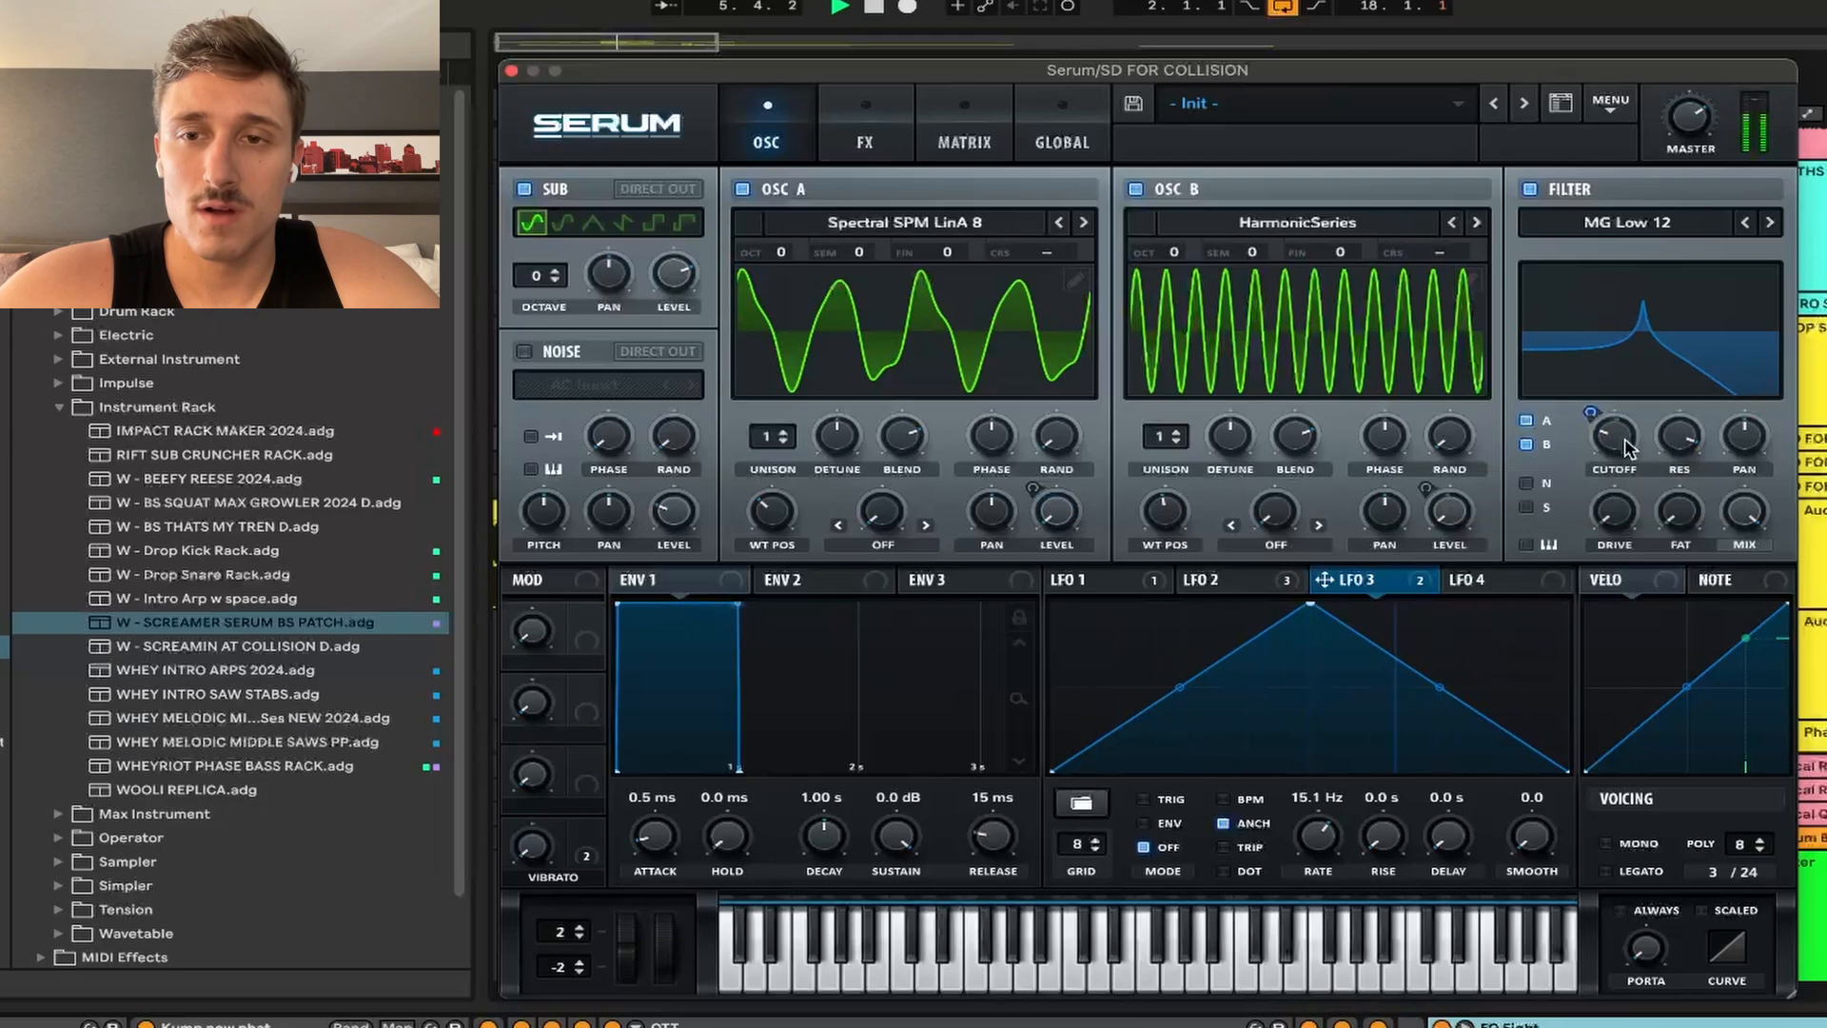
{"action": "key", "text": "space"}
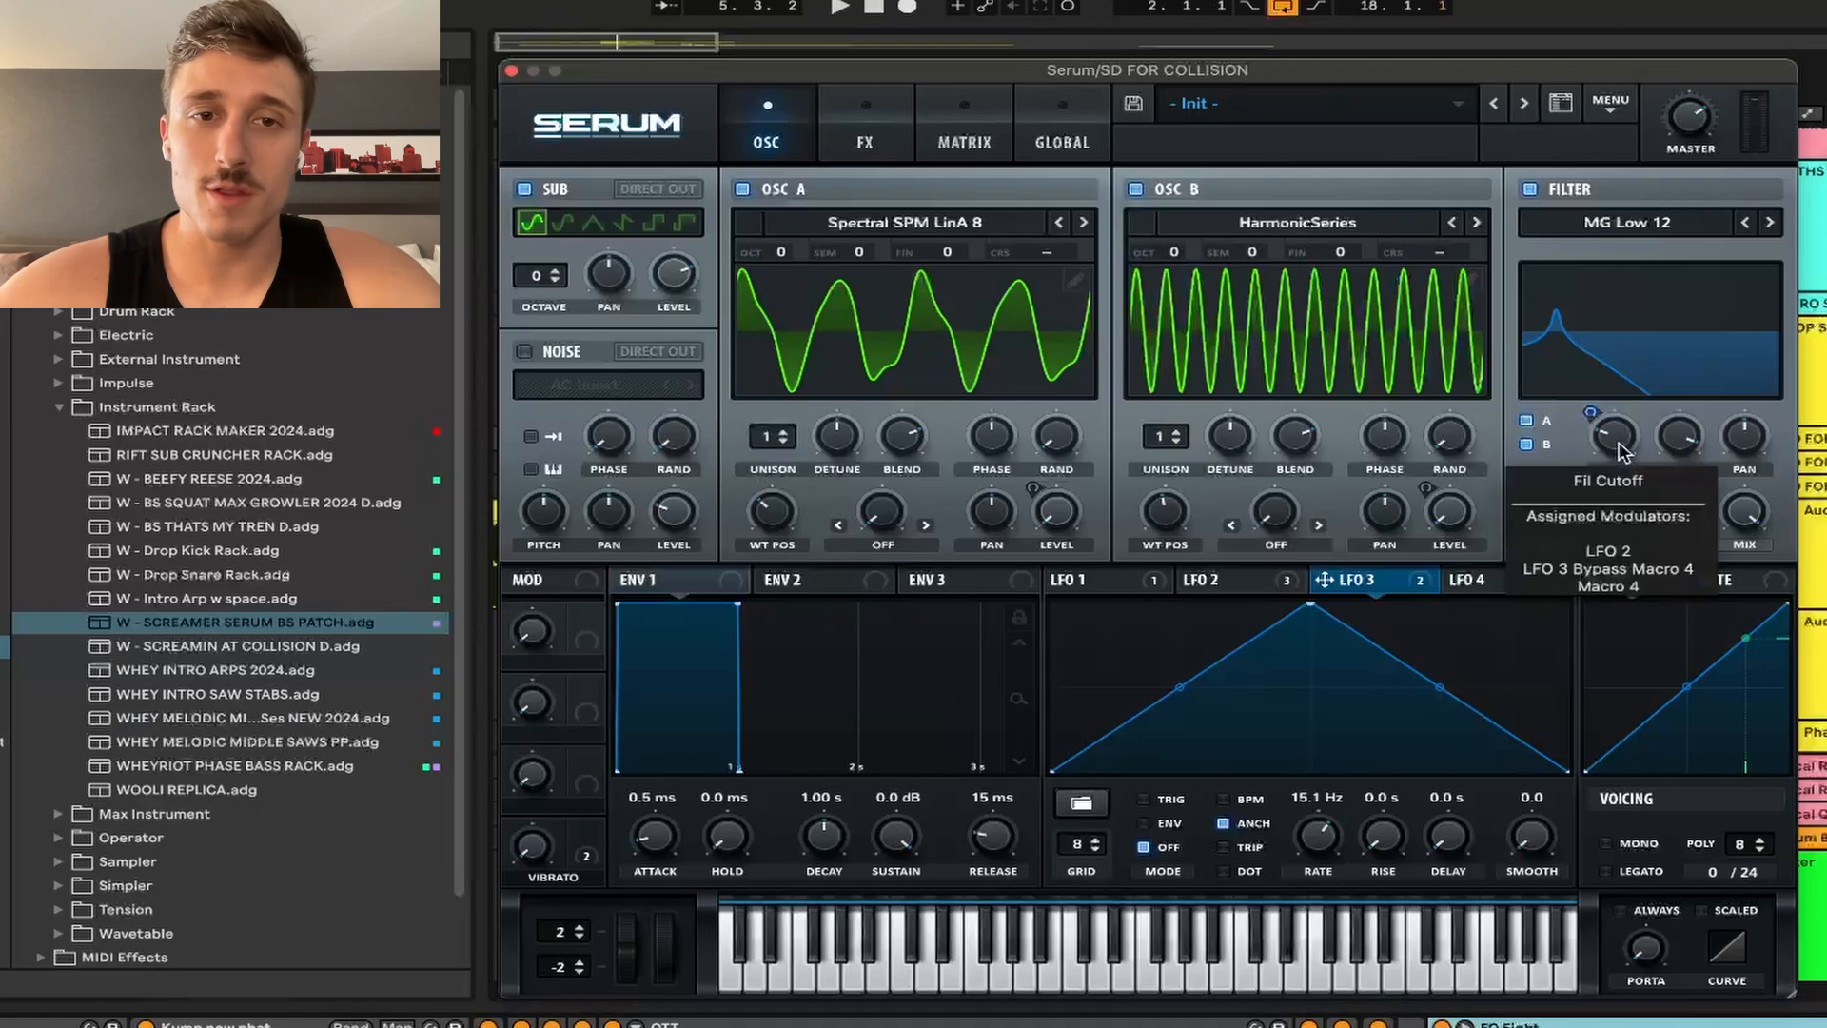
{"action": "key", "text": "space"}
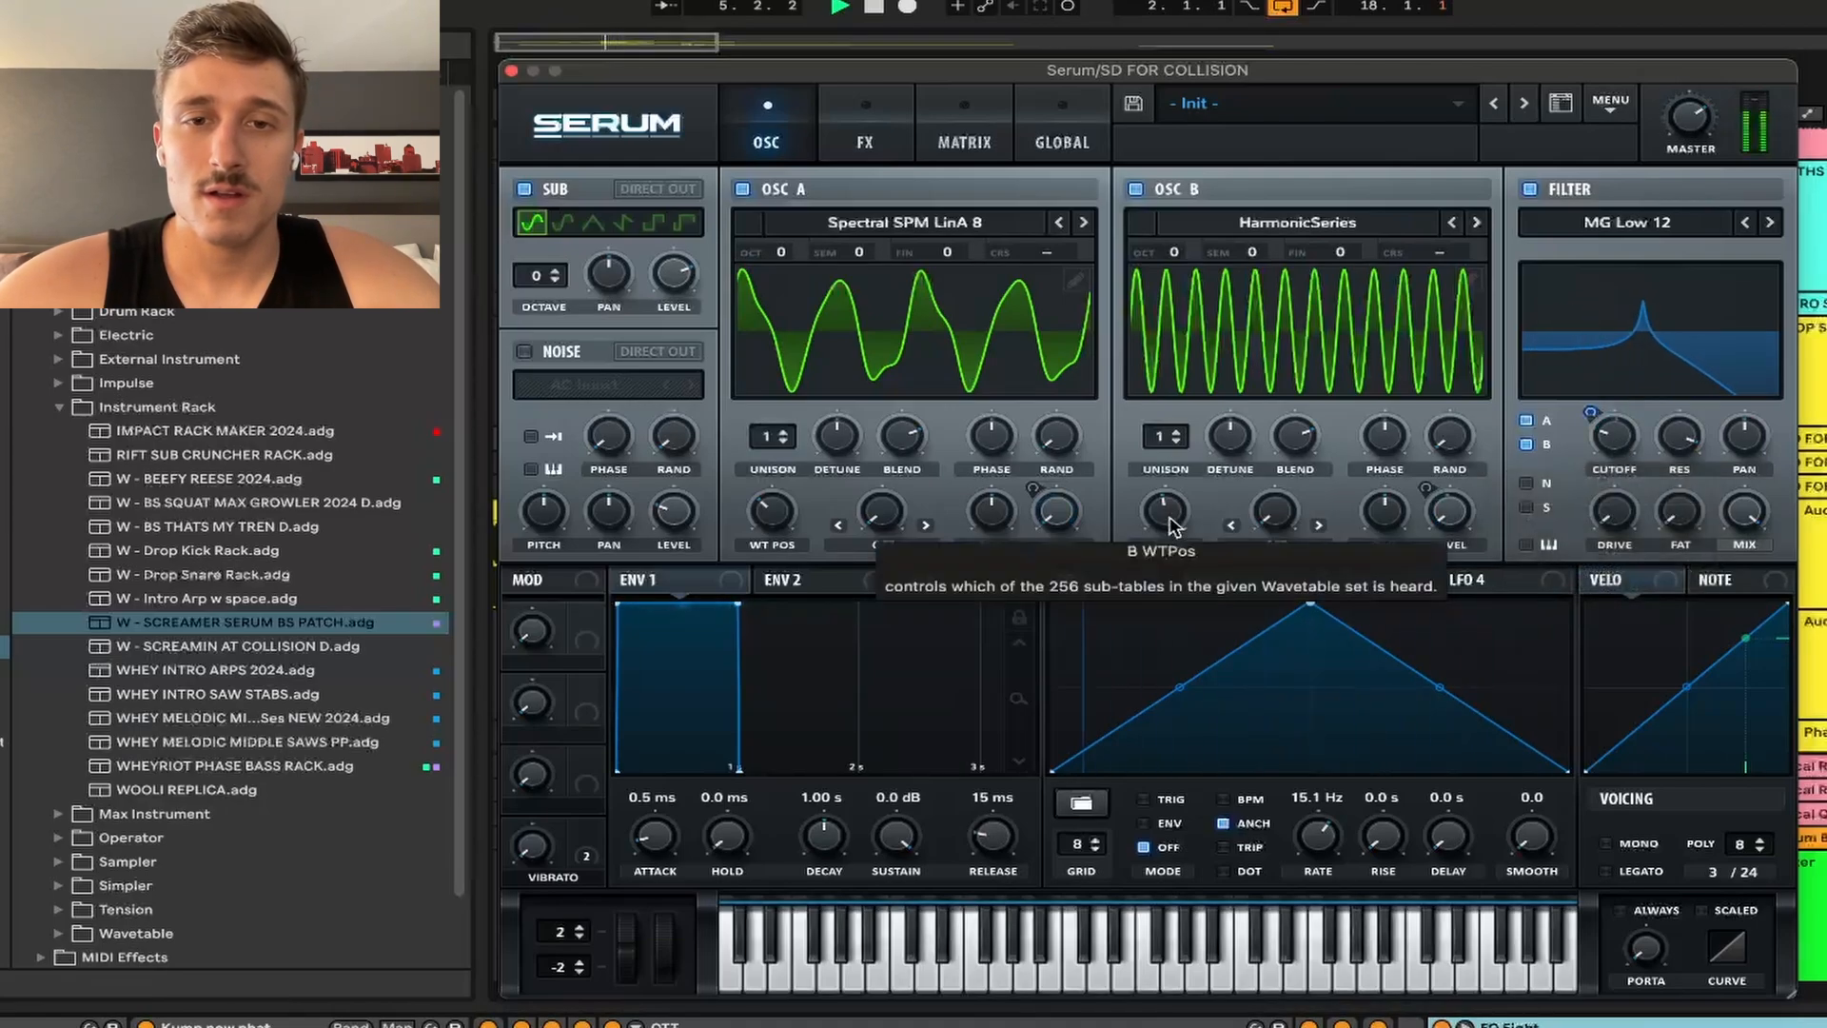
Step: Try a free-running, faster LFO 4 wobble on OSC B coarse pitch, then remove it
{"action": "left_click_drag", "start_coordinate": [1455, 580], "coordinate": [1460, 255]}
{"action": "left_click_drag", "start_coordinate": [1477, 244], "coordinate": [1476, 250]}
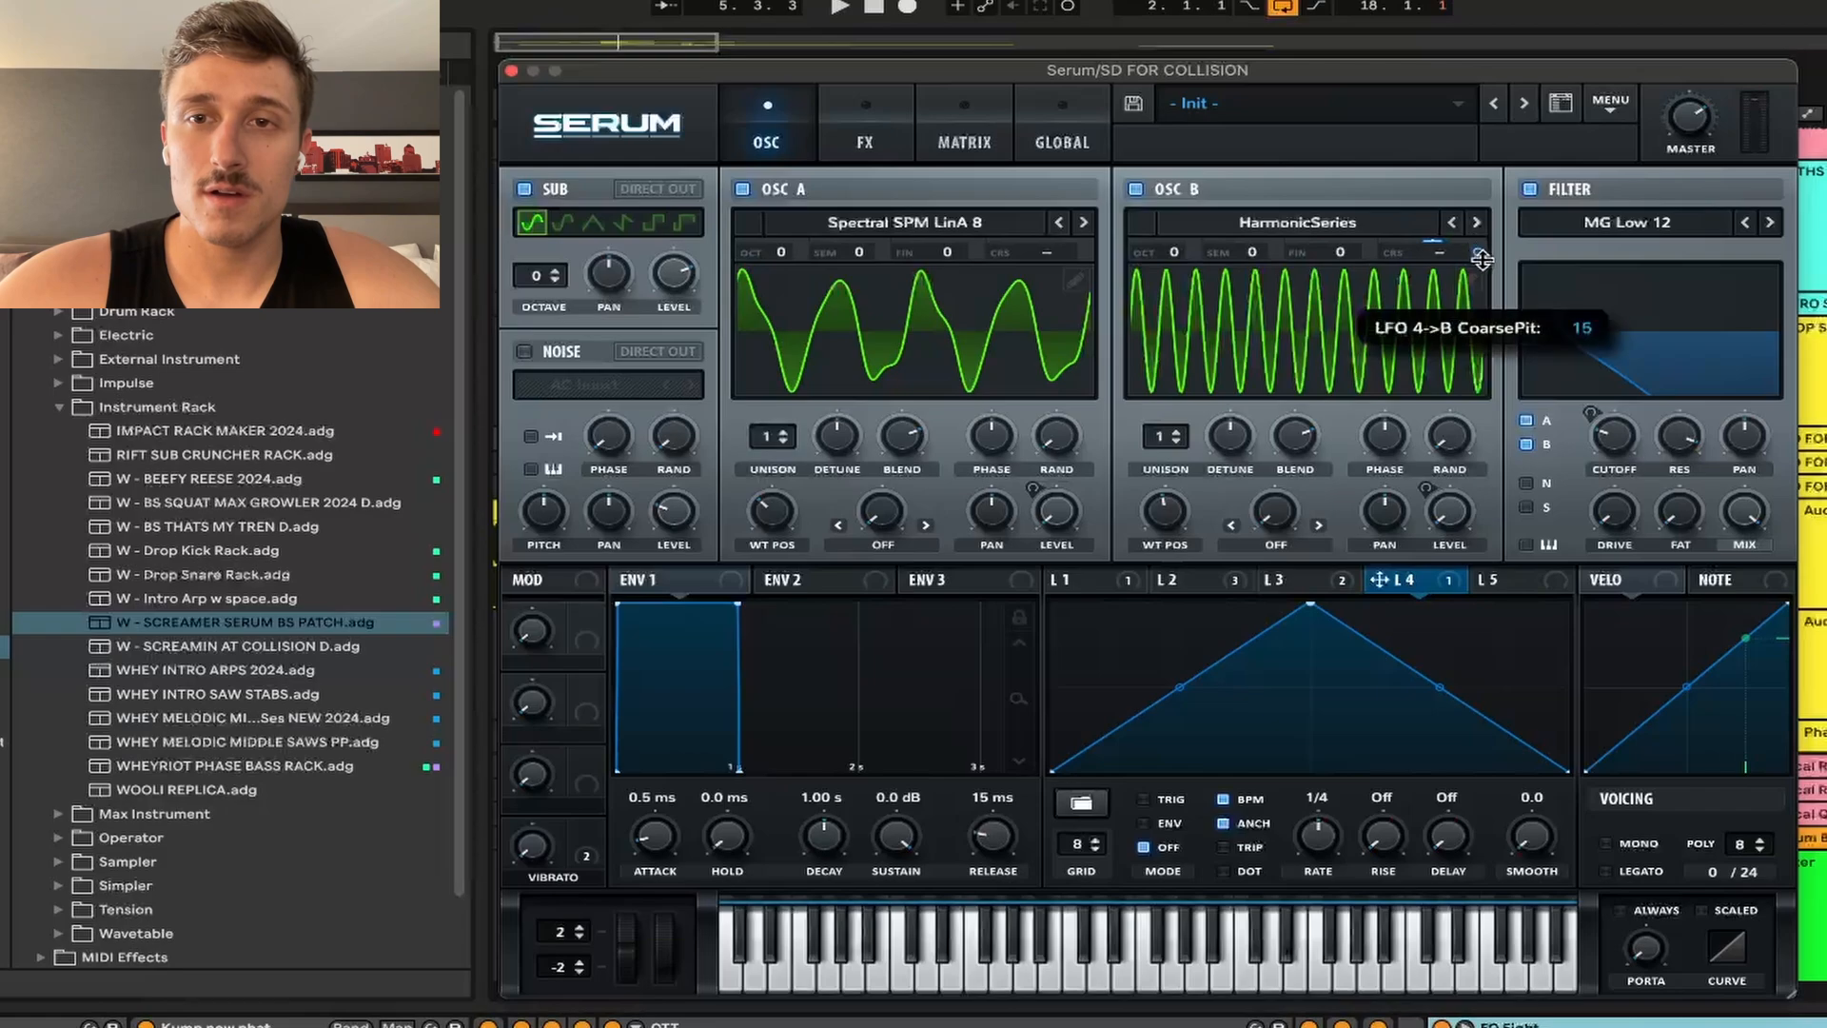
{"action": "left_click", "coordinate": [1223, 799]}
{"action": "key", "text": "space"}
{"action": "left_click_drag", "start_coordinate": [1316, 816], "coordinate": [1317, 881]}
{"action": "key", "text": "space"}
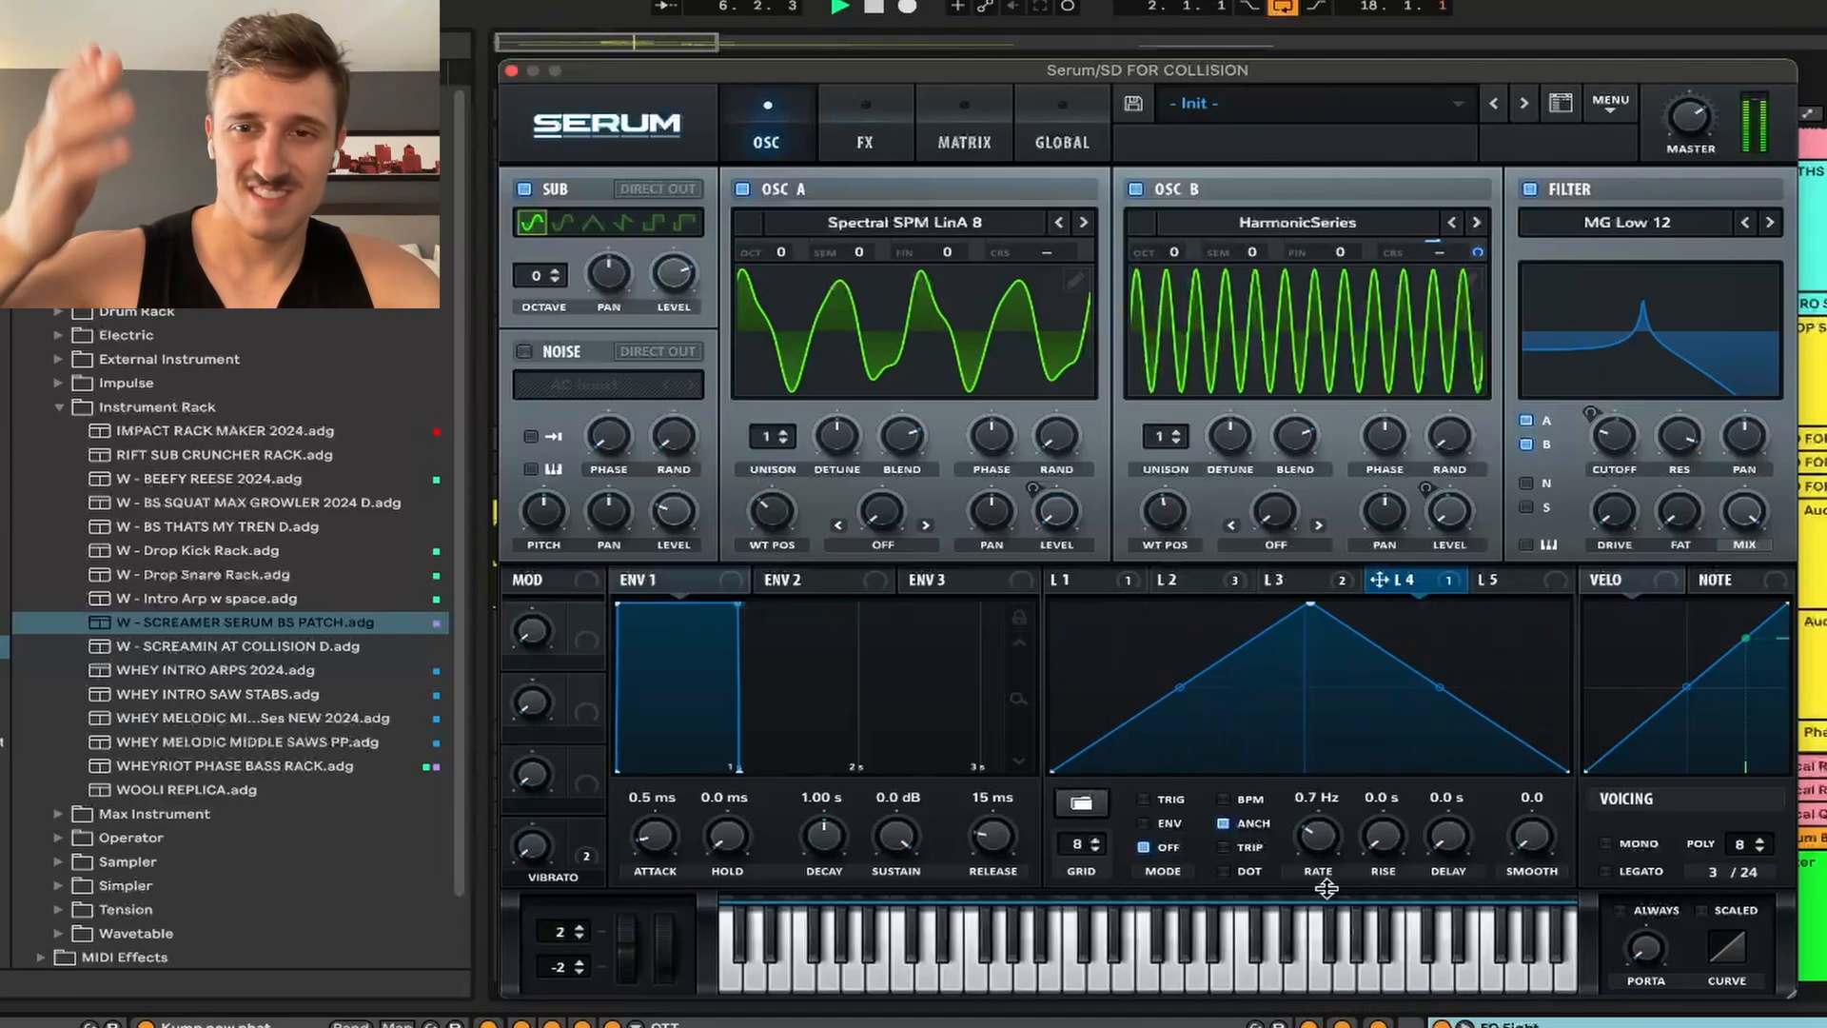
{"action": "key", "text": "space"}
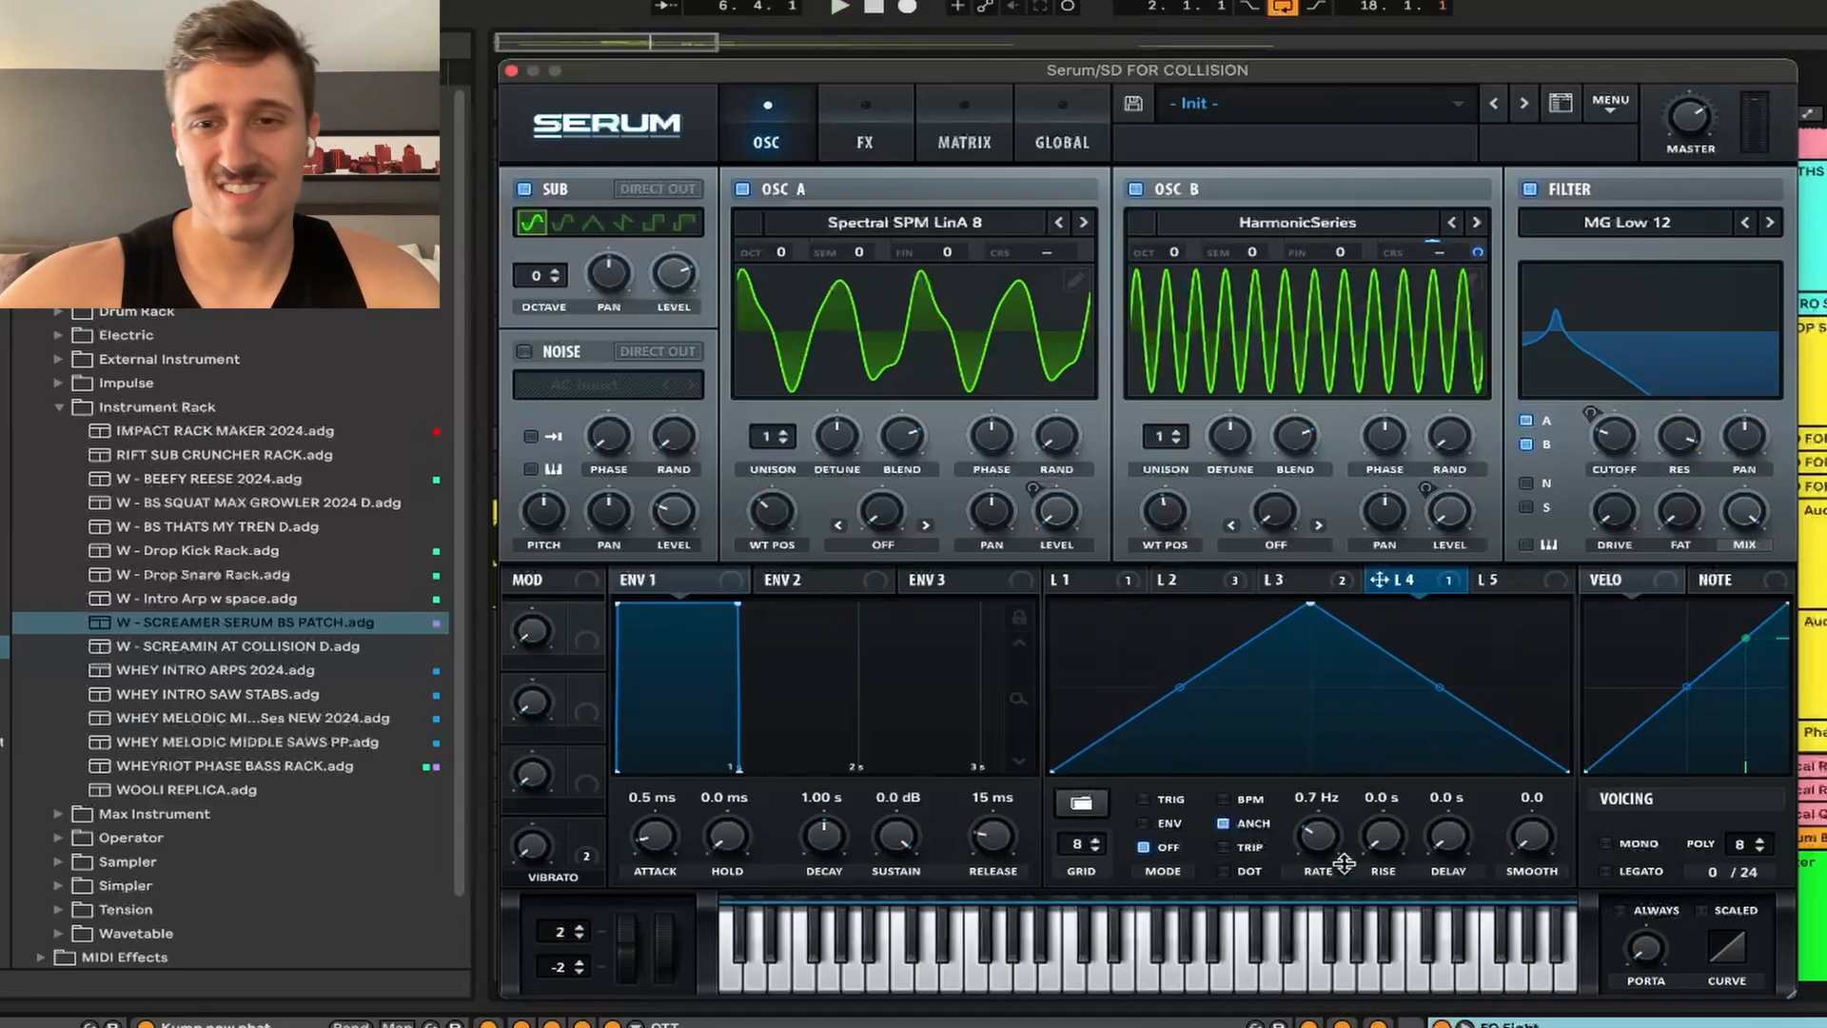
{"action": "right_click", "coordinate": [1477, 265]}
{"action": "left_click", "coordinate": [1542, 367]}
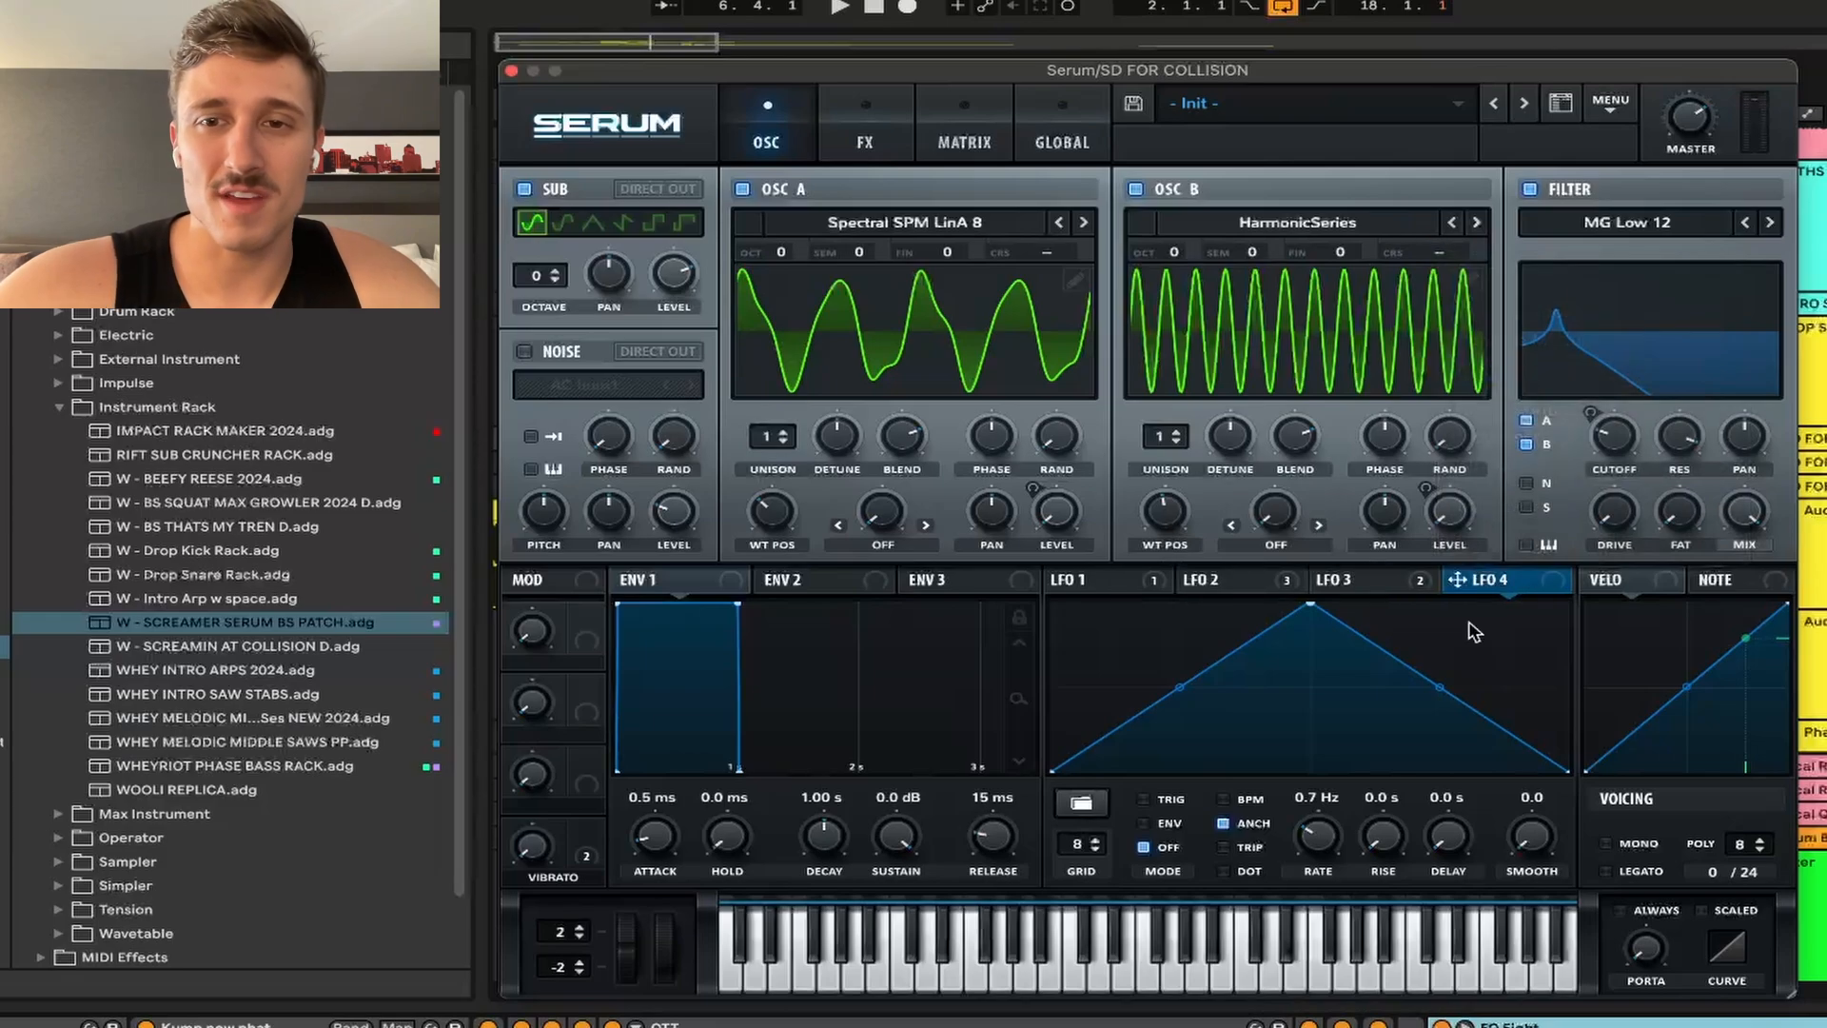
Step: Nudge OSC B wavetable position to 13 and lower the filter cutoff to about 18 Hz
{"action": "left_click_drag", "start_coordinate": [1173, 525], "coordinate": [1180, 512]}
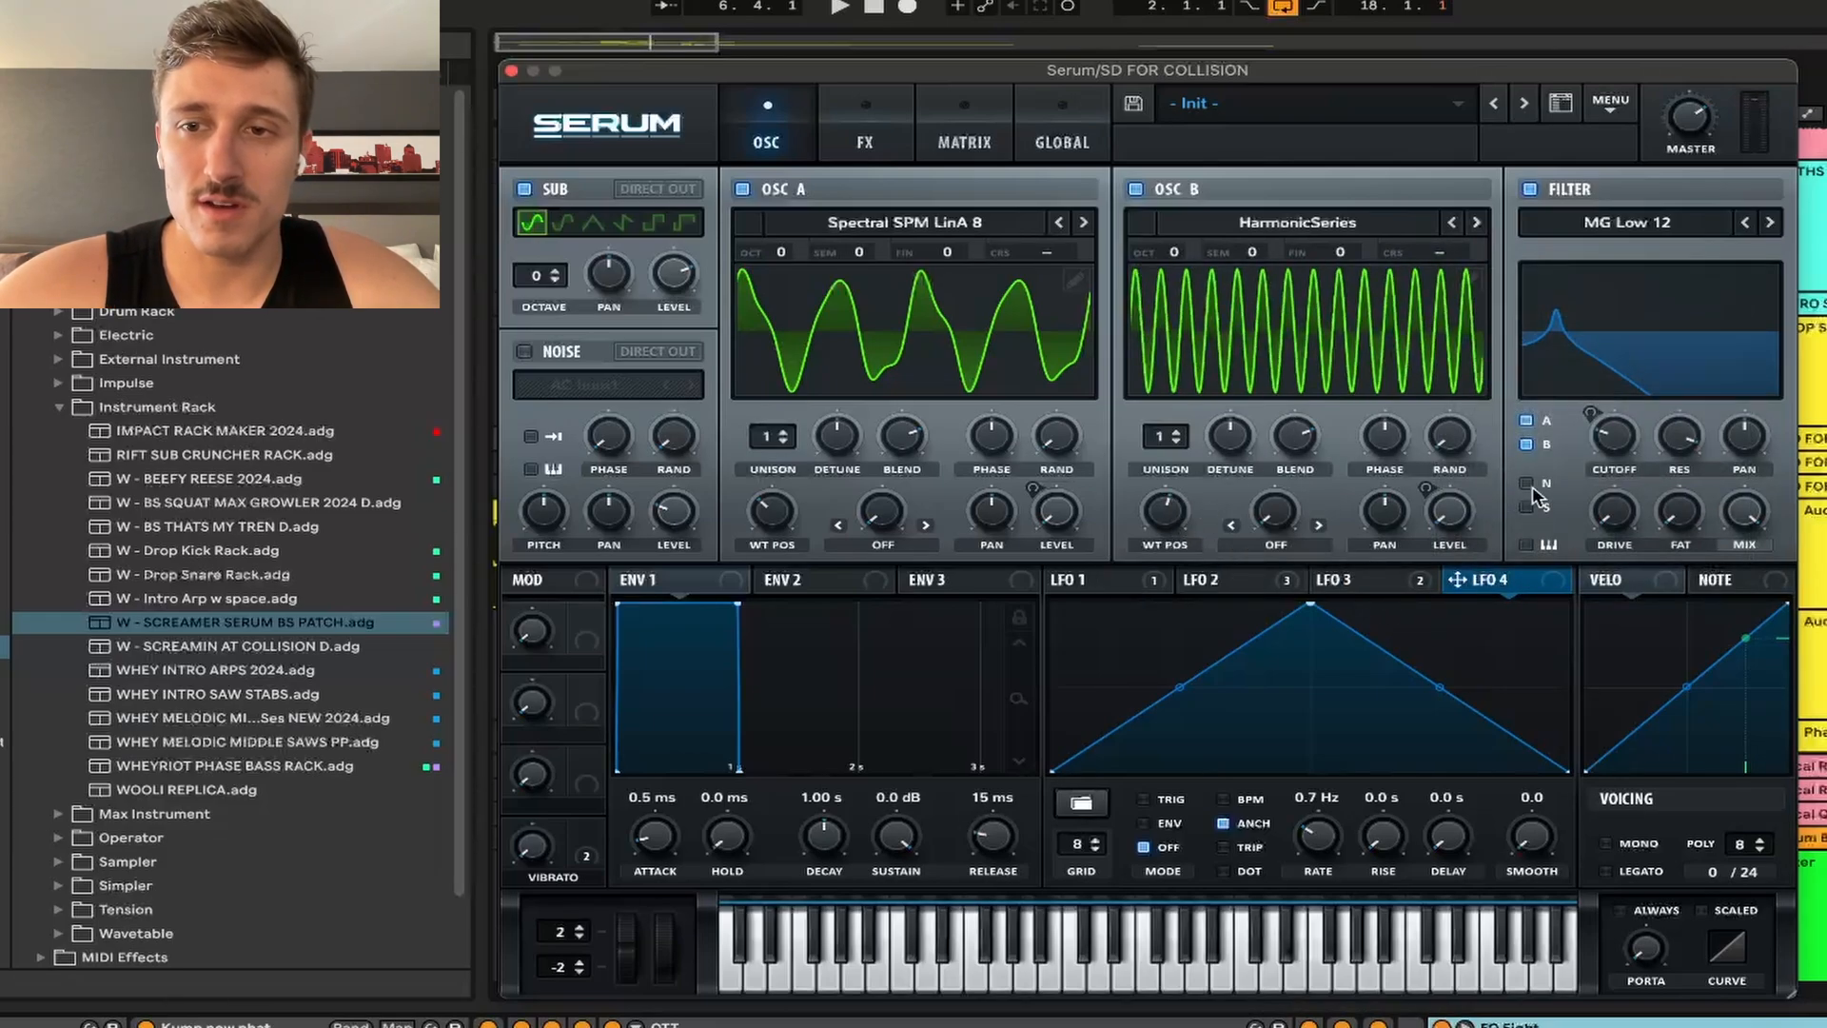
{"action": "mouse_move", "coordinate": [1611, 439]}
{"action": "key", "text": "space"}
{"action": "mouse_move", "coordinate": [1611, 439]}
{"action": "left_mouse_down"}
{"action": "mouse_move", "coordinate": [1624, 492]}
{"action": "mouse_move", "coordinate": [1630, 450]}
{"action": "left_mouse_up"}
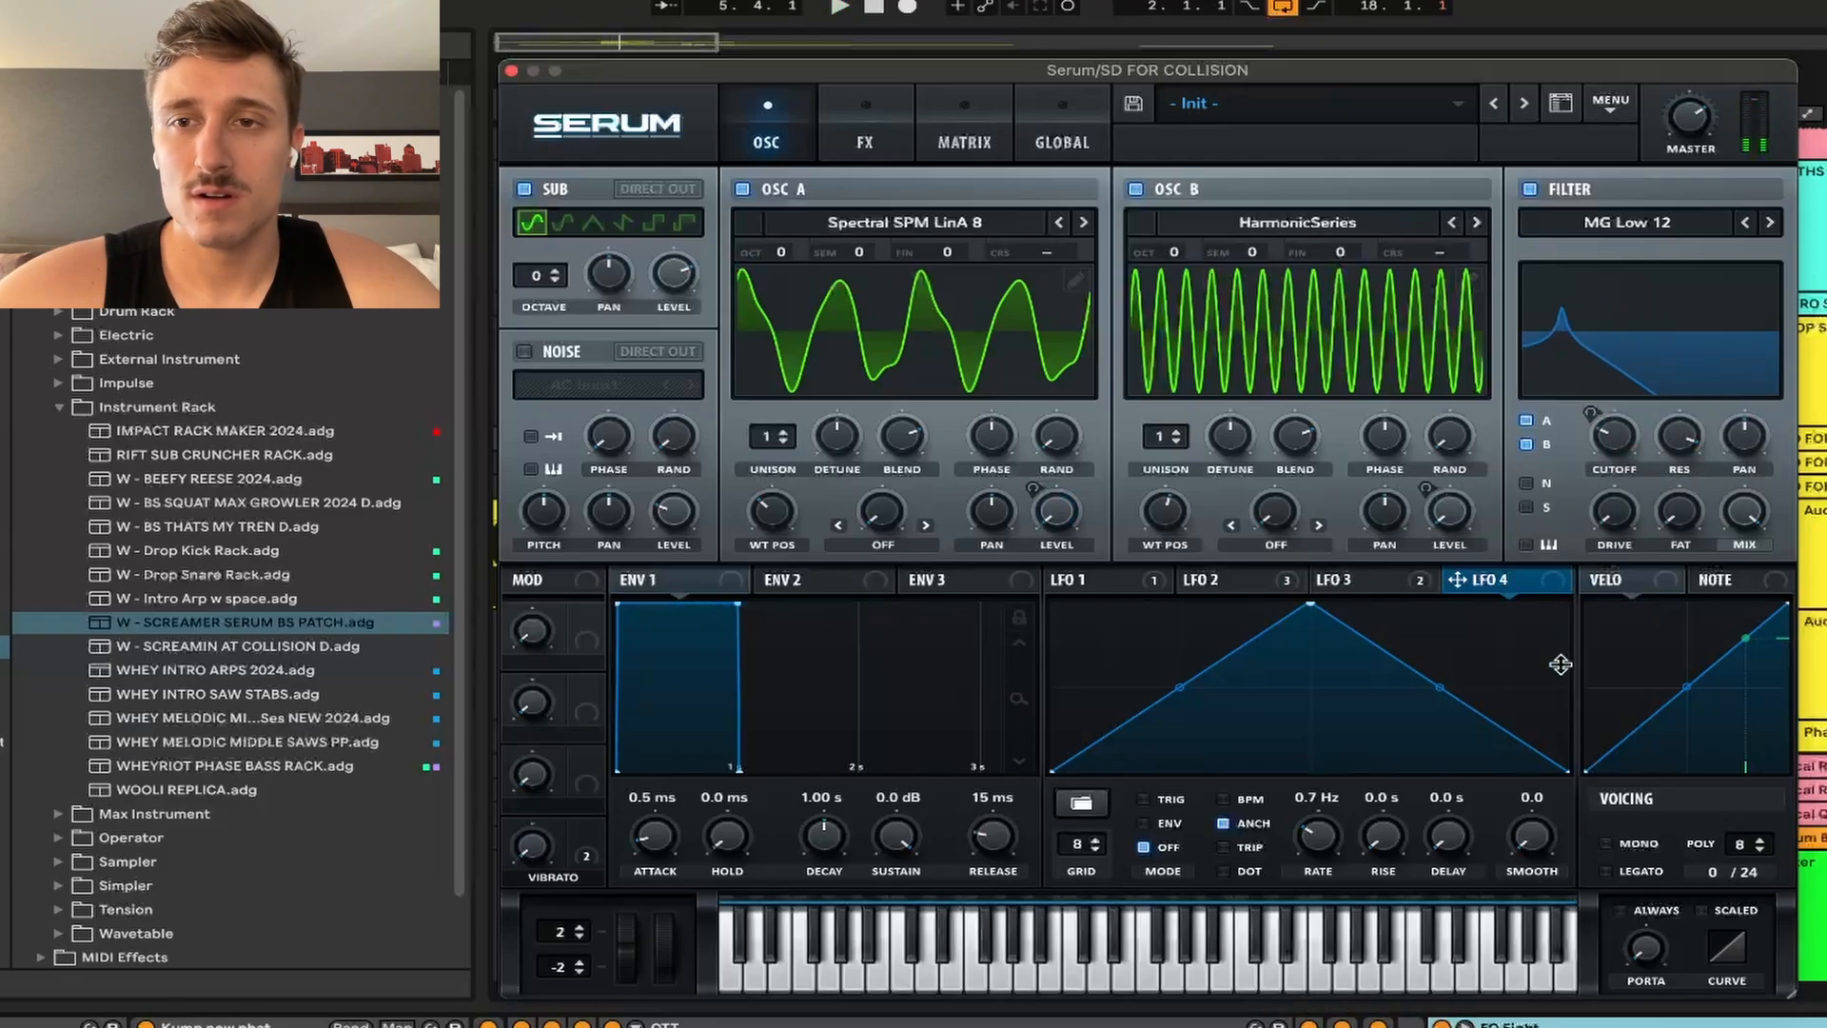
Step: Close the Serum window, returning to the arrangement view
{"action": "left_click", "coordinate": [511, 72]}
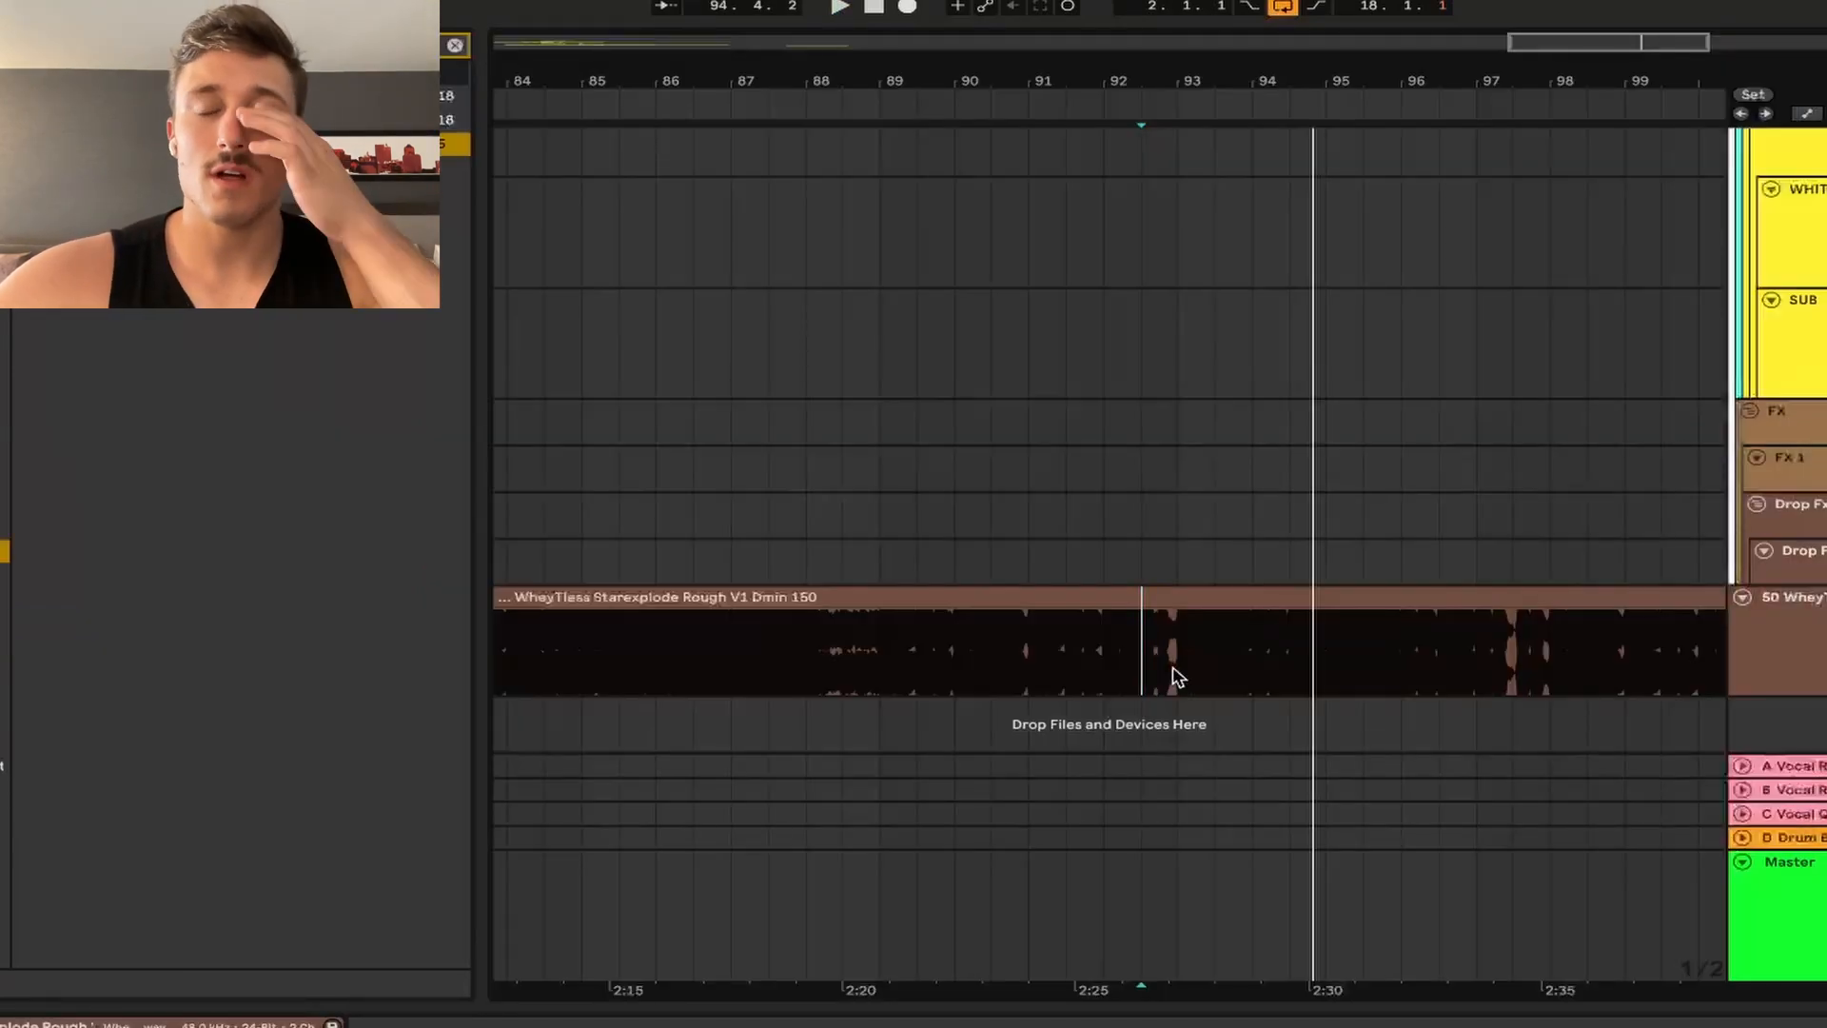
{"action": "scroll", "coordinate": [1113, 518], "scroll_direction": "down", "scroll_amount": 4}
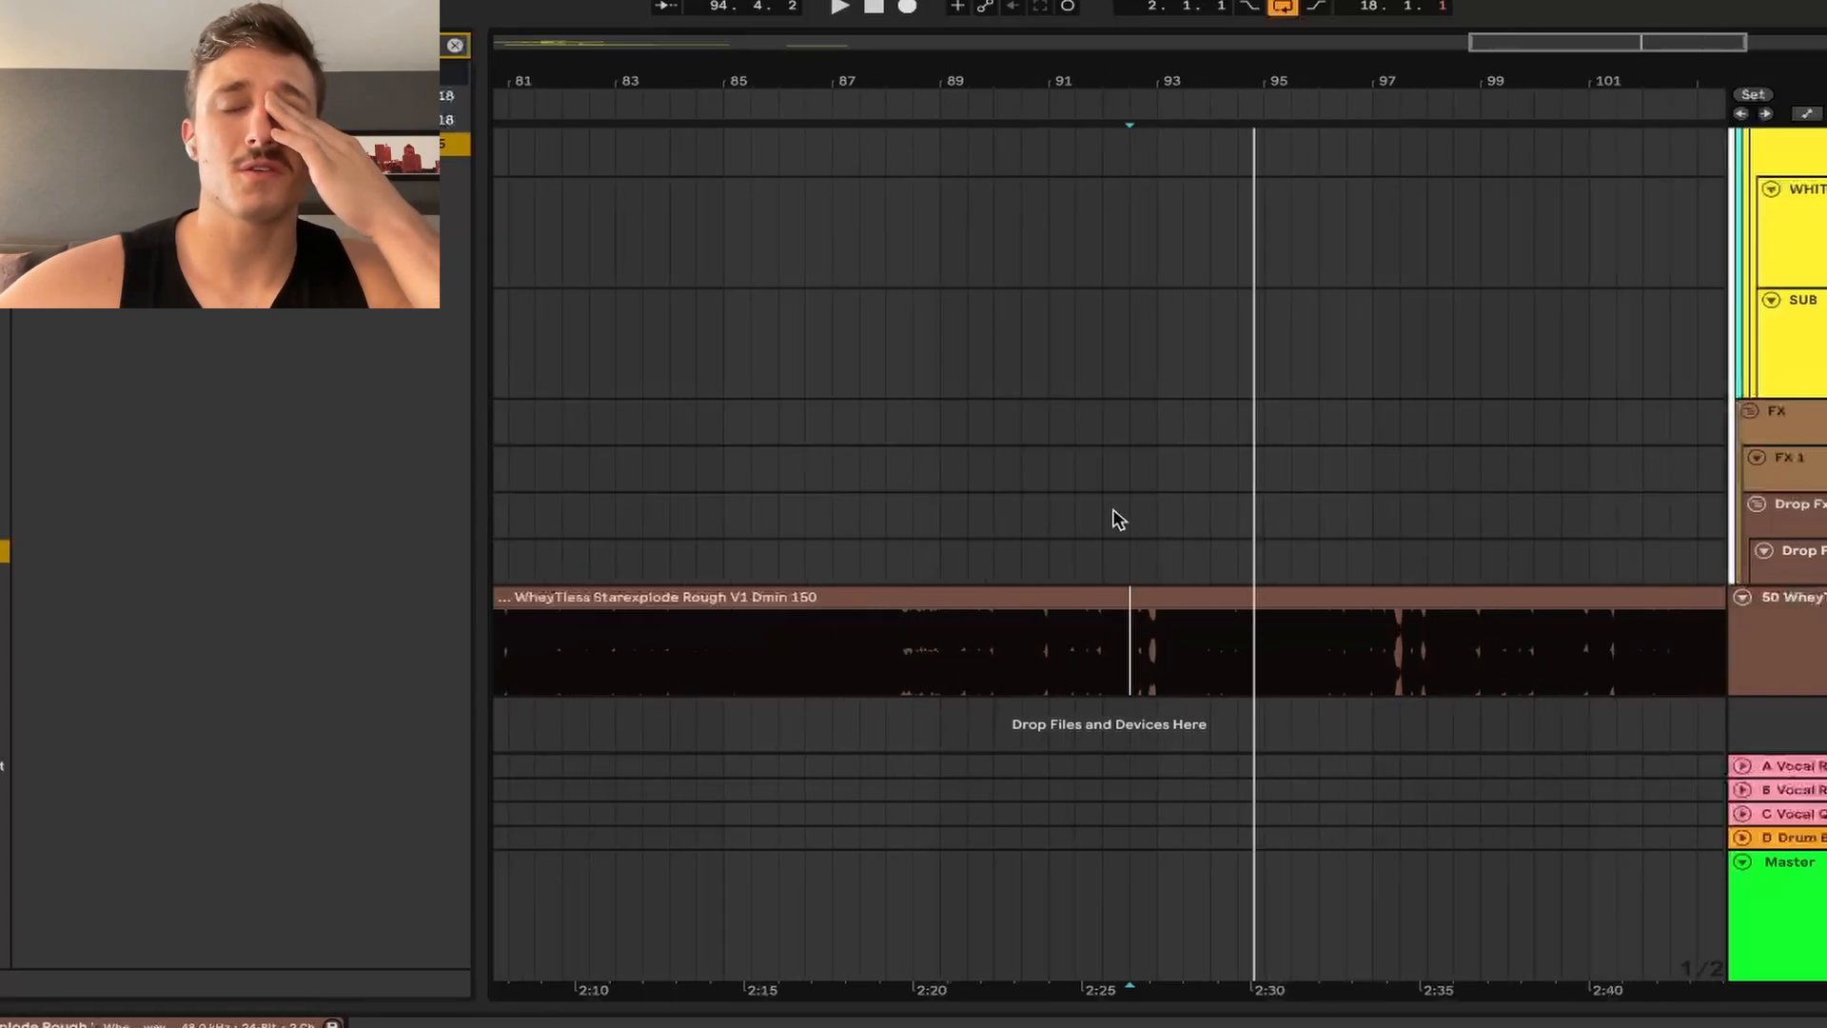
{"action": "scroll", "coordinate": [1118, 518], "scroll_direction": "up", "scroll_amount": 8}
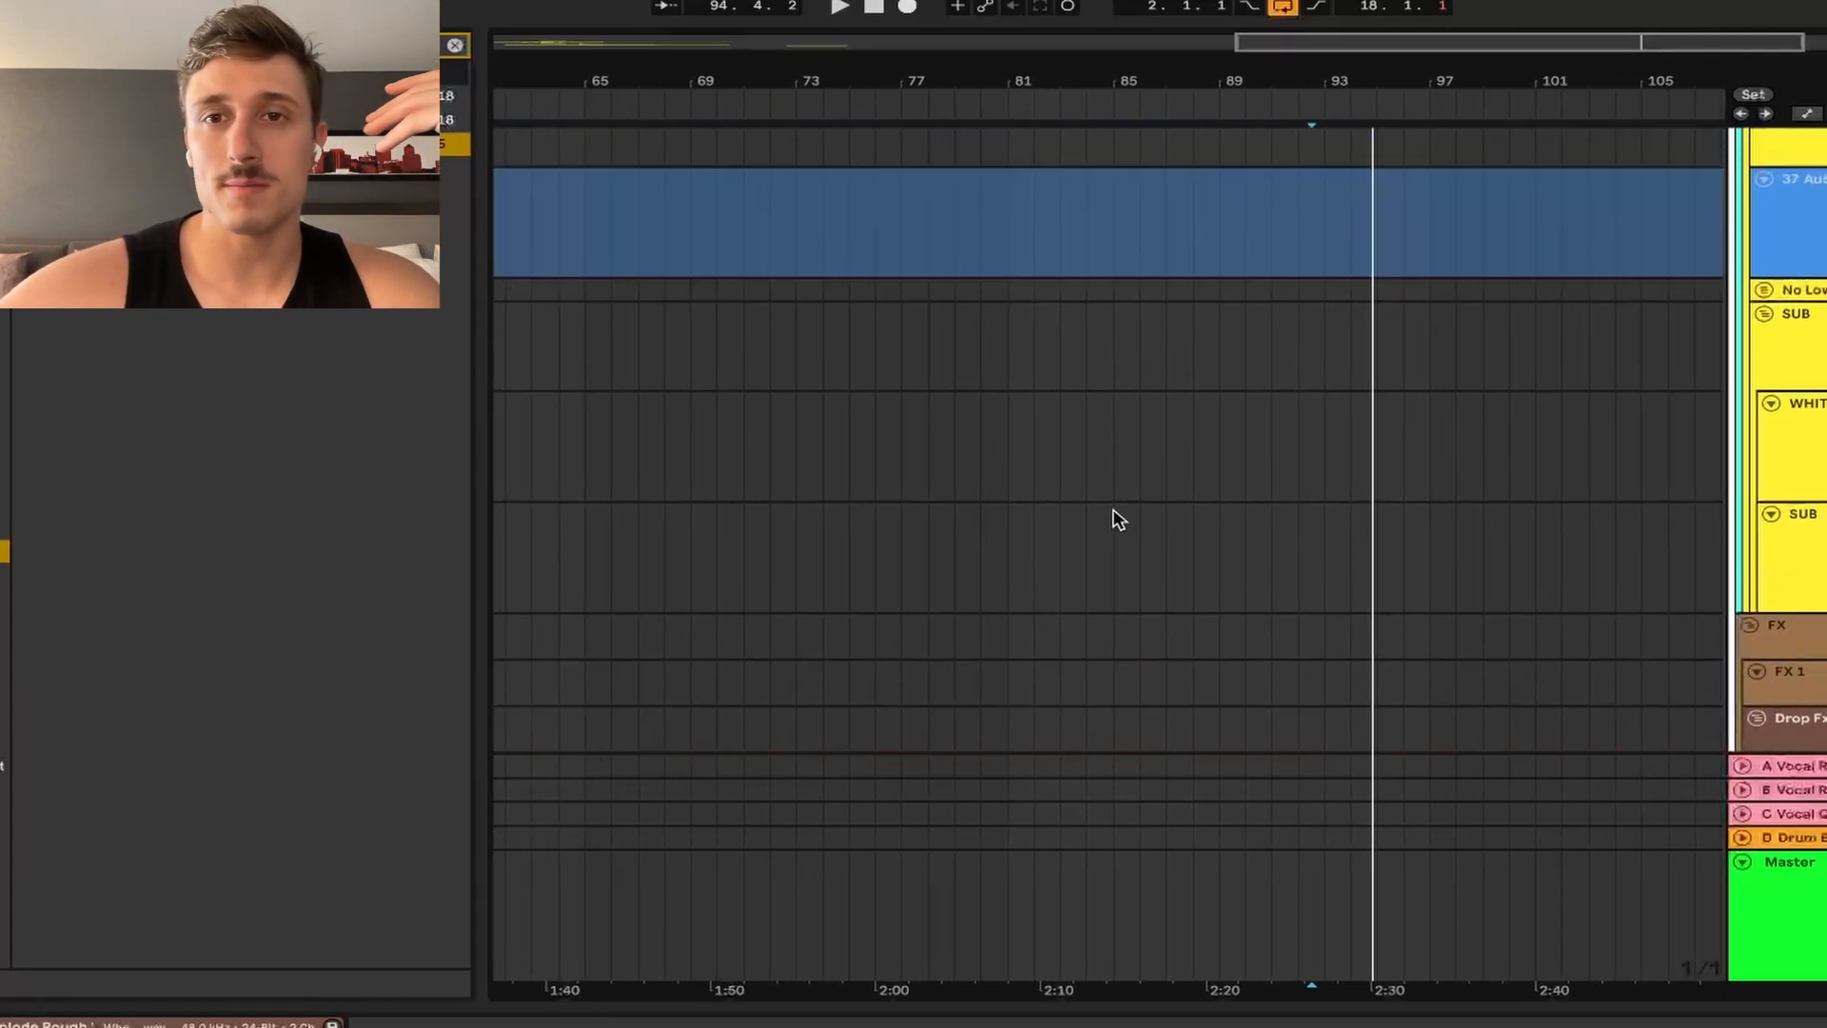